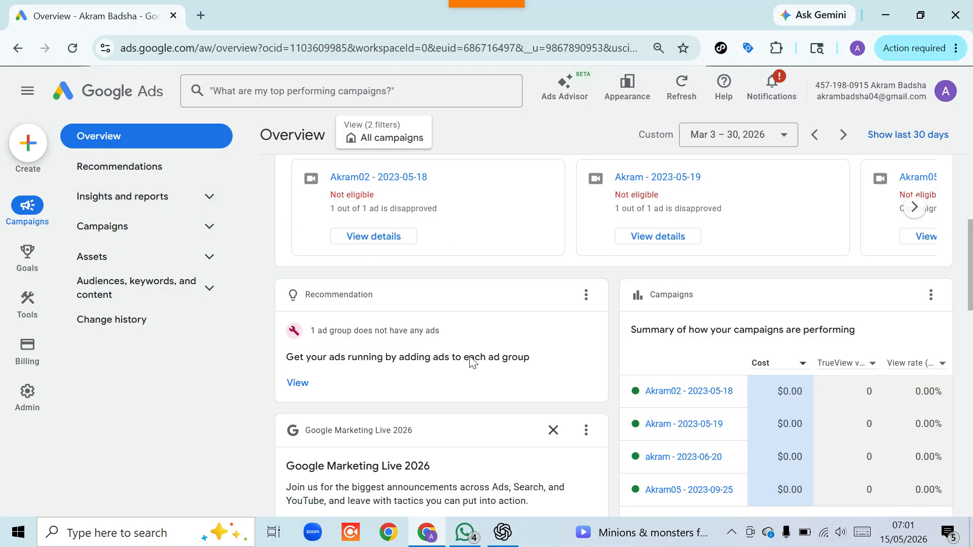
pyautogui.click(202, 16)
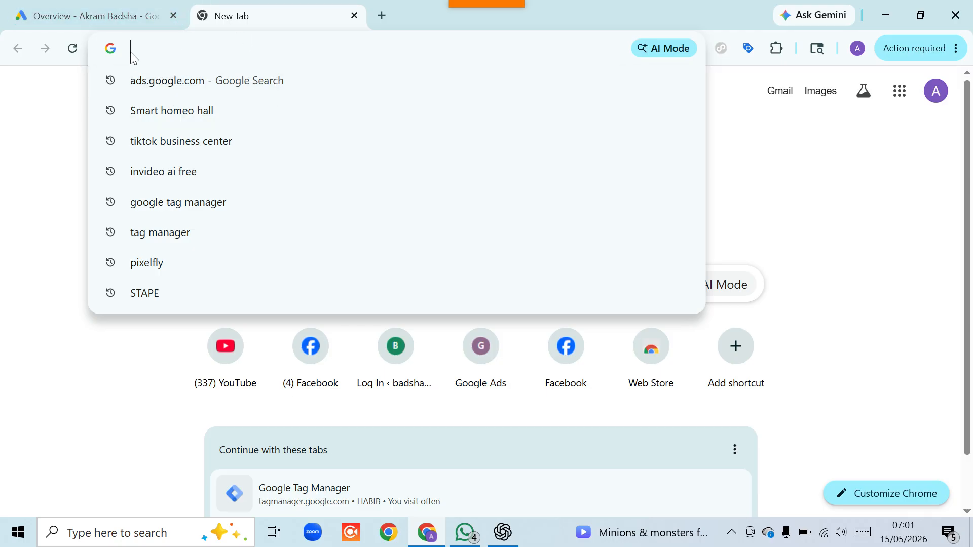
pyautogui.click(182, 85)
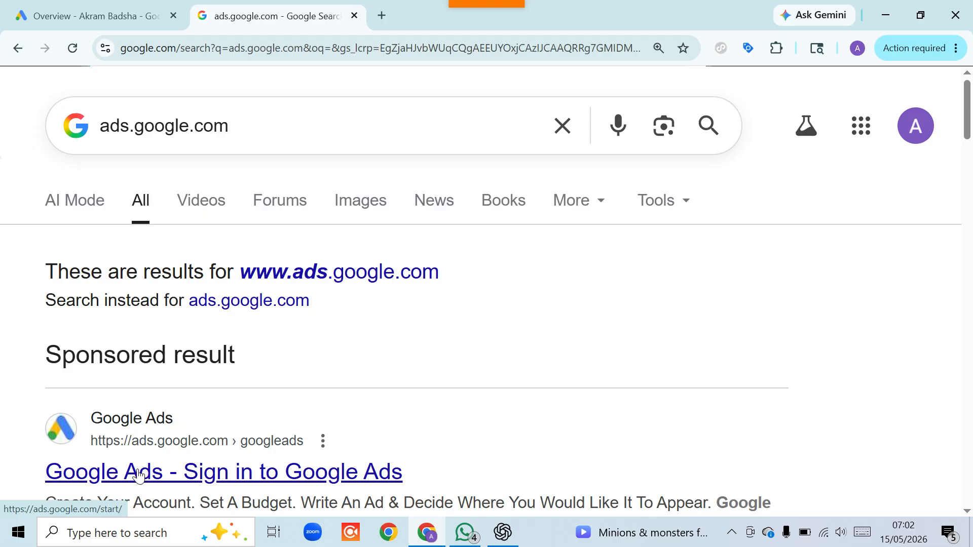
pyautogui.click(354, 16)
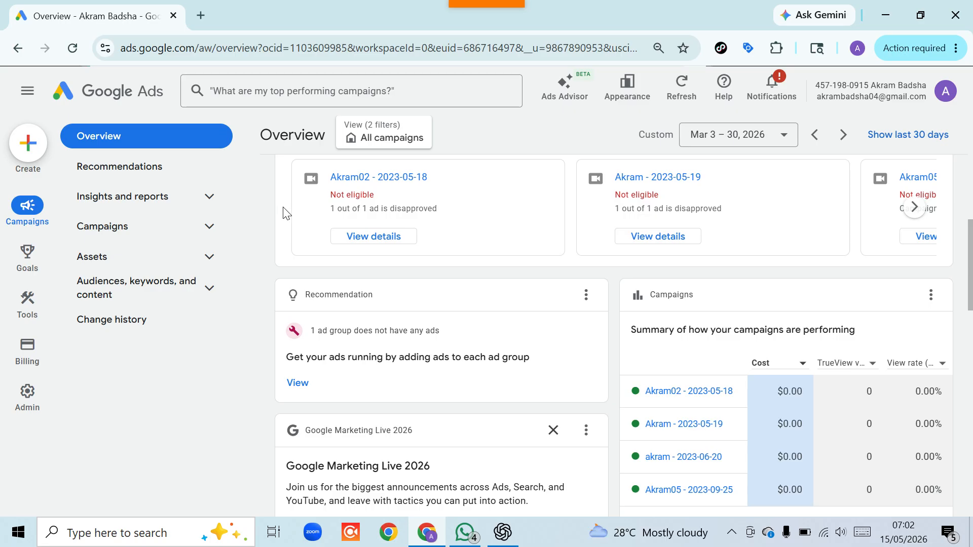
# Step: Start creating a new campaign from the account overview
pyautogui.scroll(-4, 284, 214)
pyautogui.scroll(10, 283, 212)
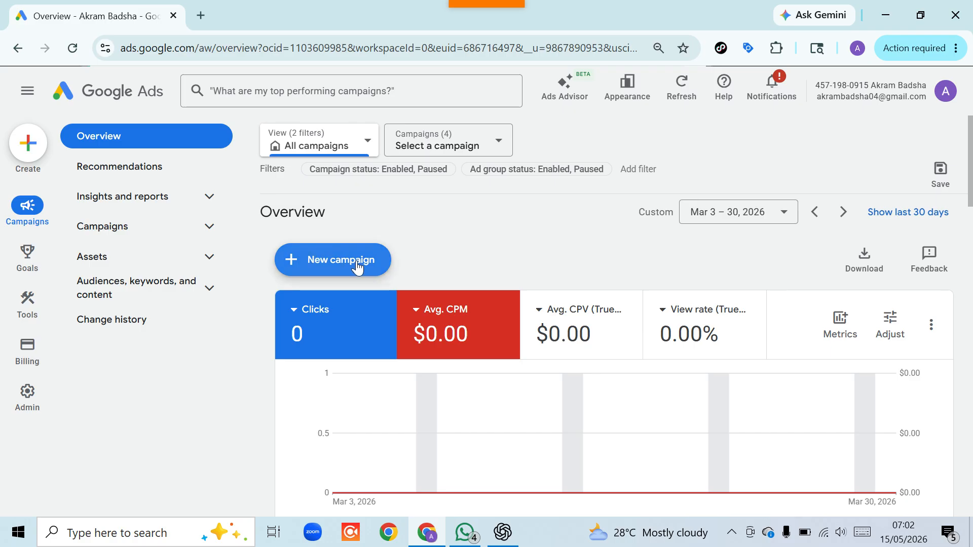
pyautogui.click(294, 260)
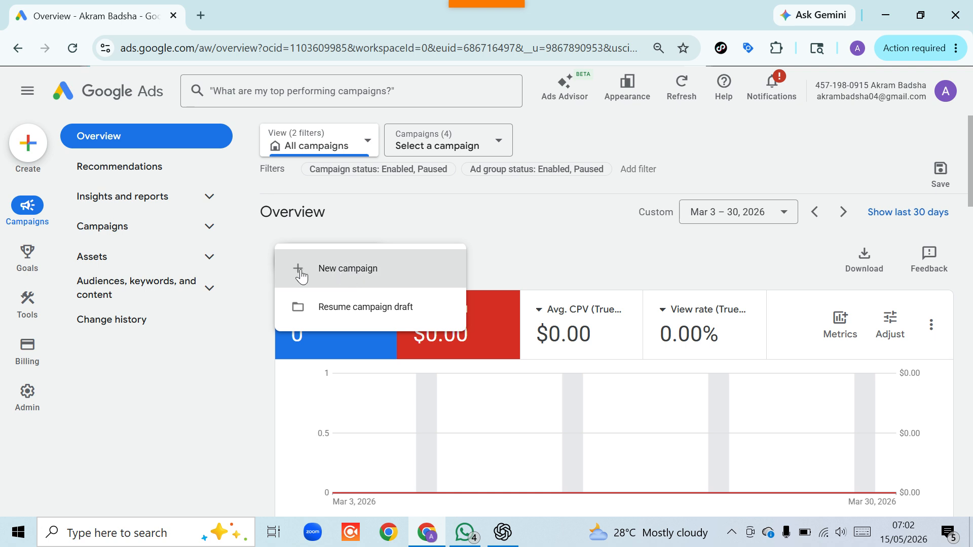
pyautogui.click(346, 276)
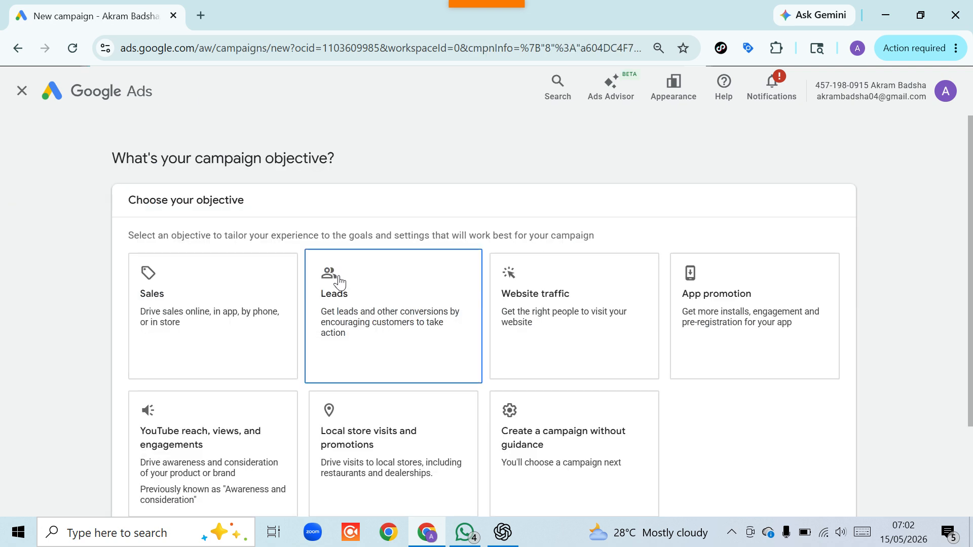
# Step: Choose the YouTube reach, views, and engagements objective with Reach as the campaign goal
pyautogui.scroll(-3, 294, 228)
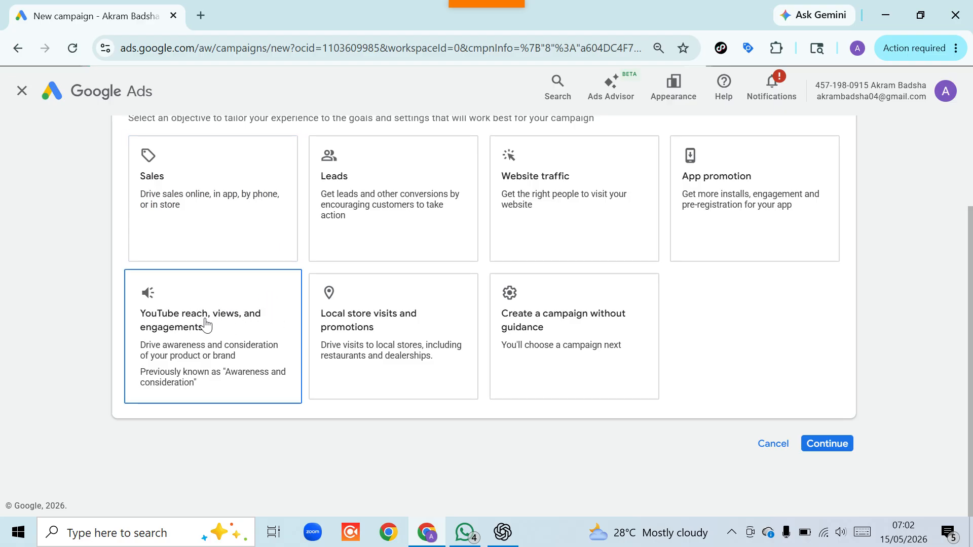
pyautogui.click(190, 330)
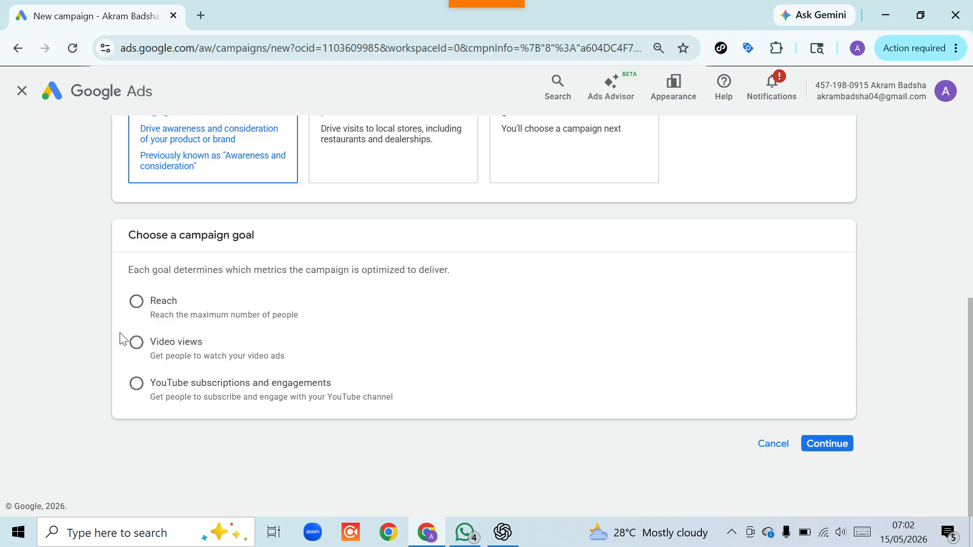
pyautogui.click(136, 302)
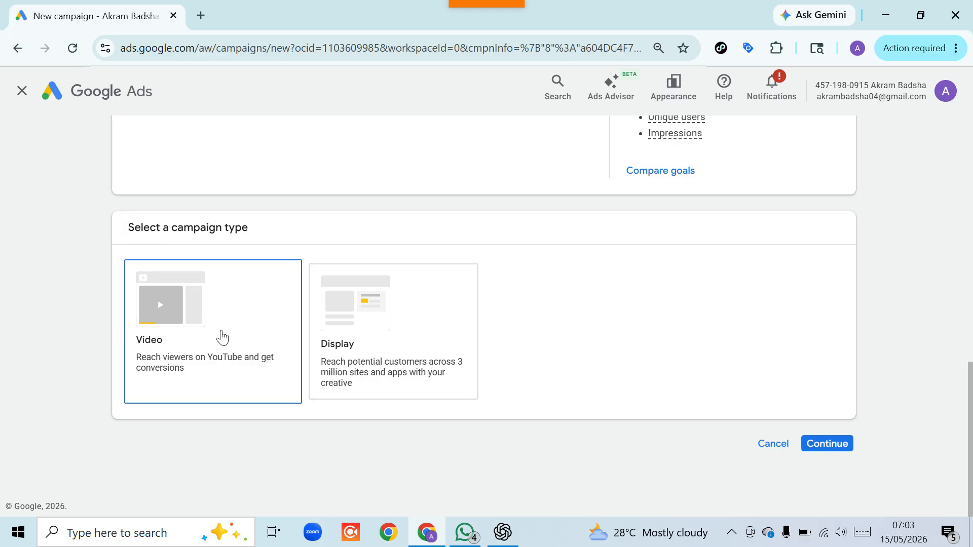
# Step: Select the Video campaign type, keep the Efficient reach subtype and continue to the campaign settings
pyautogui.click(821, 445)
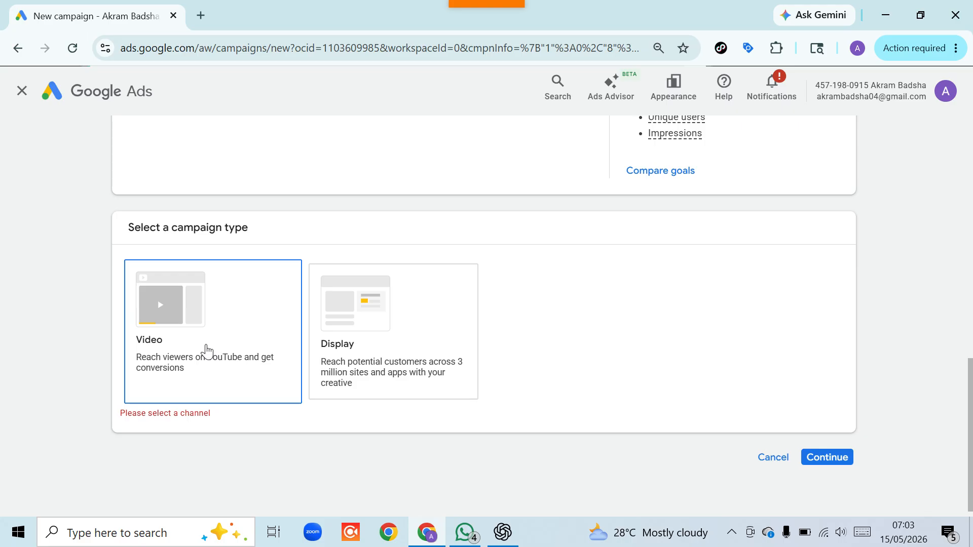
pyautogui.click(207, 349)
pyautogui.scroll(-5, 207, 350)
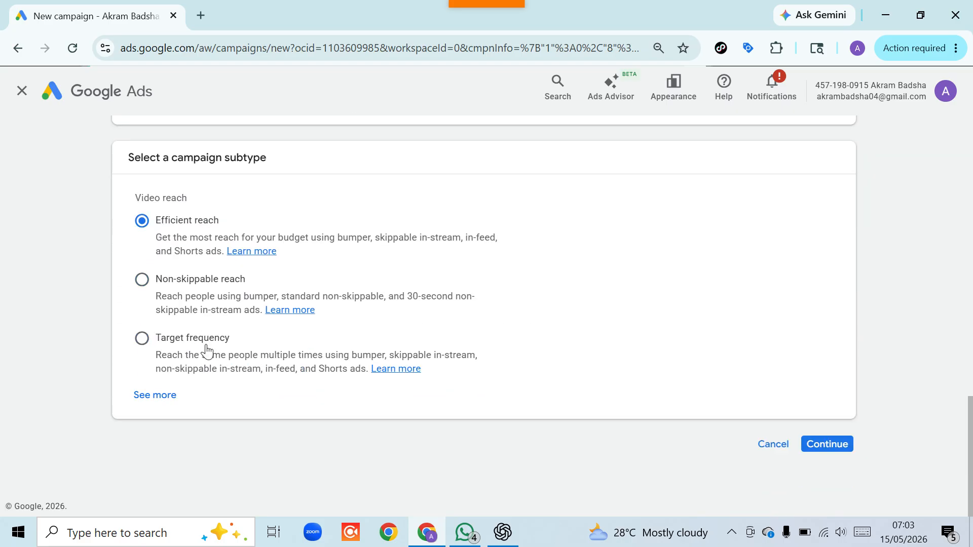
pyautogui.click(826, 446)
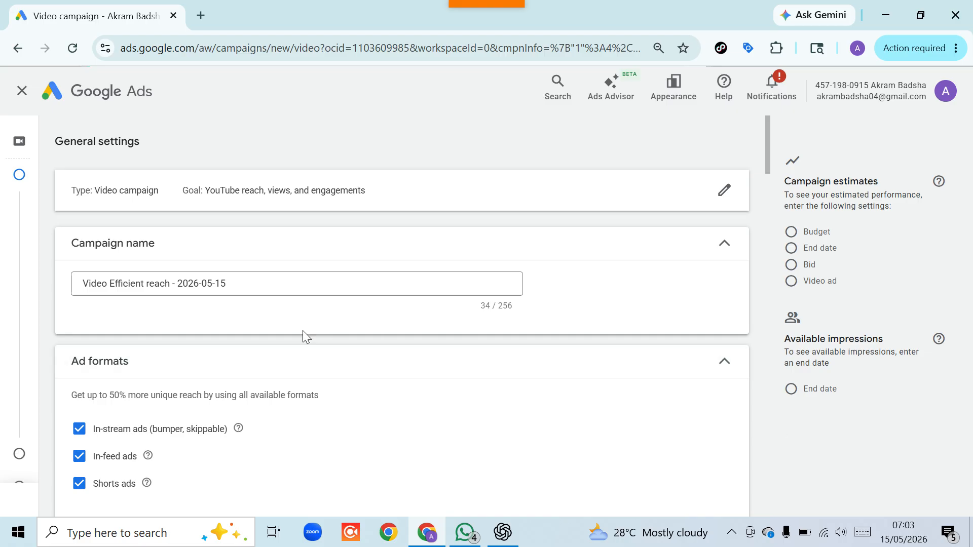
# Step: Append "cam-001" to the end of the default campaign name
pyautogui.scroll(-1, 294, 218)
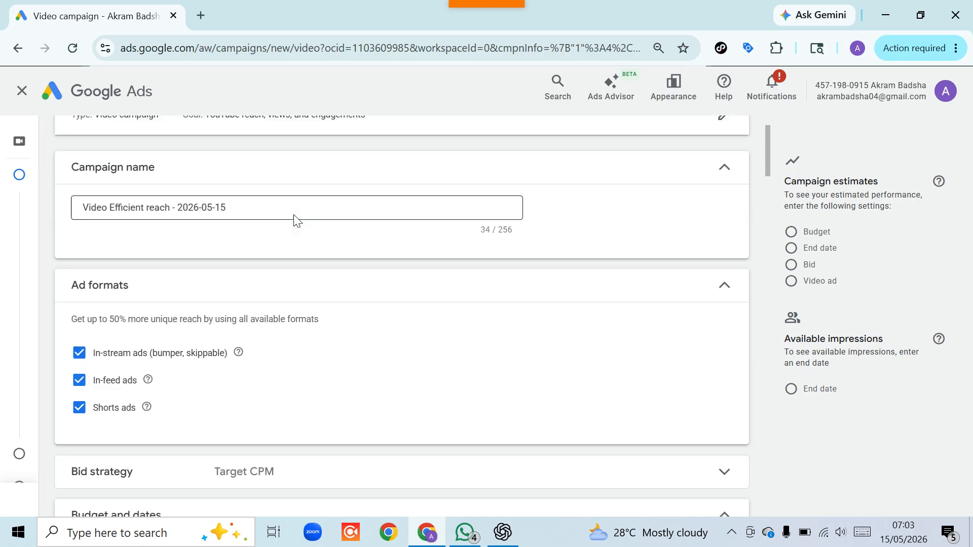
pyautogui.scroll(1, 294, 217)
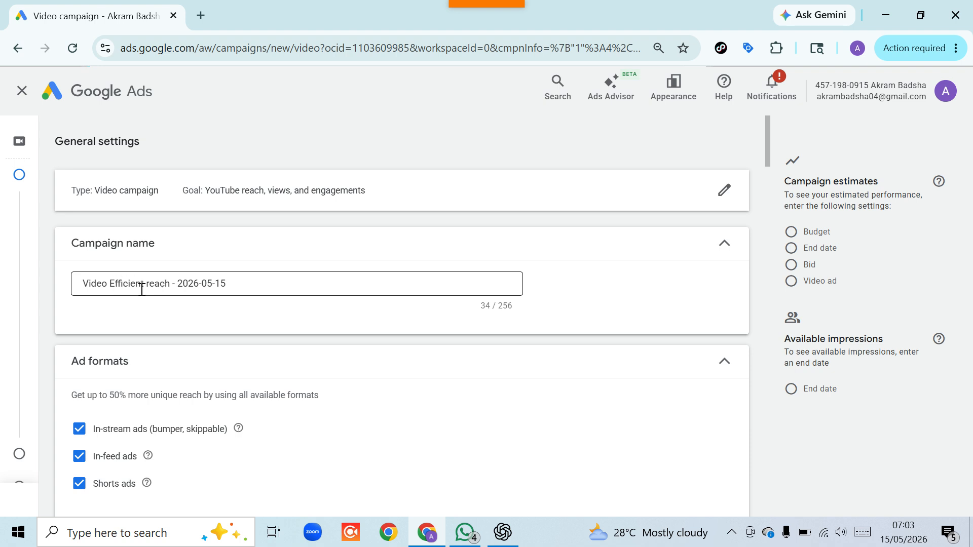
pyautogui.click(233, 286)
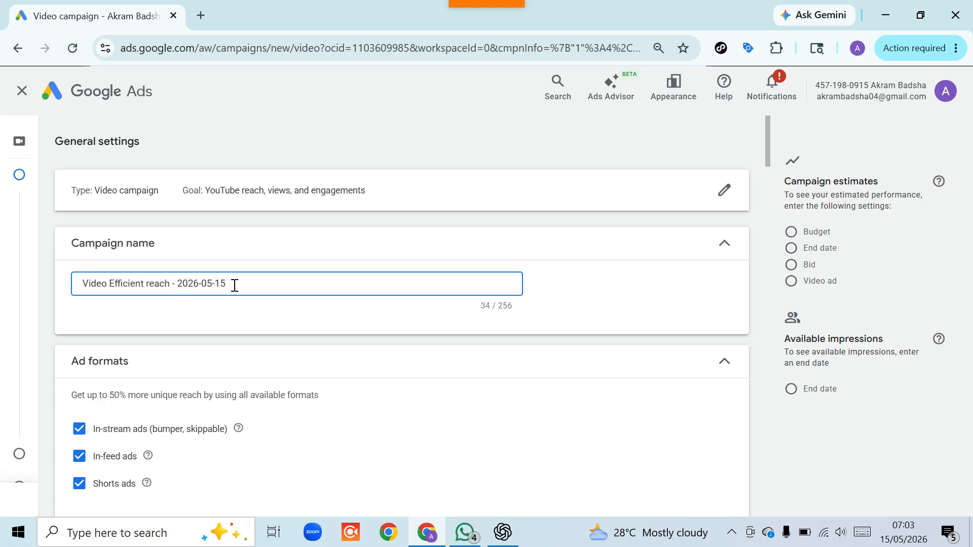
pyautogui.write('cam-001')
# Step: Read the explanations of the In-stream and In-feed ad formats
pyautogui.scroll(-2, 241, 281)
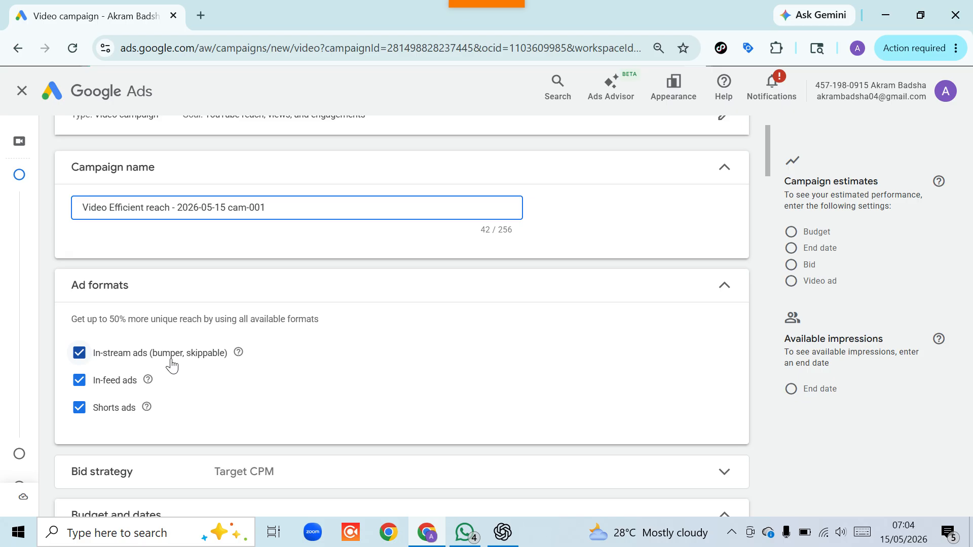
pyautogui.moveTo(239, 363)
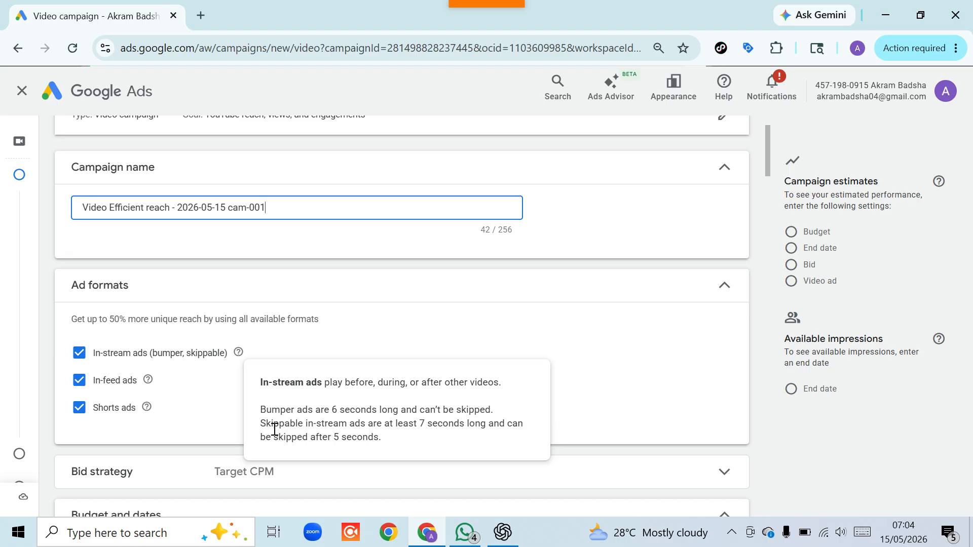
pyautogui.click(236, 355)
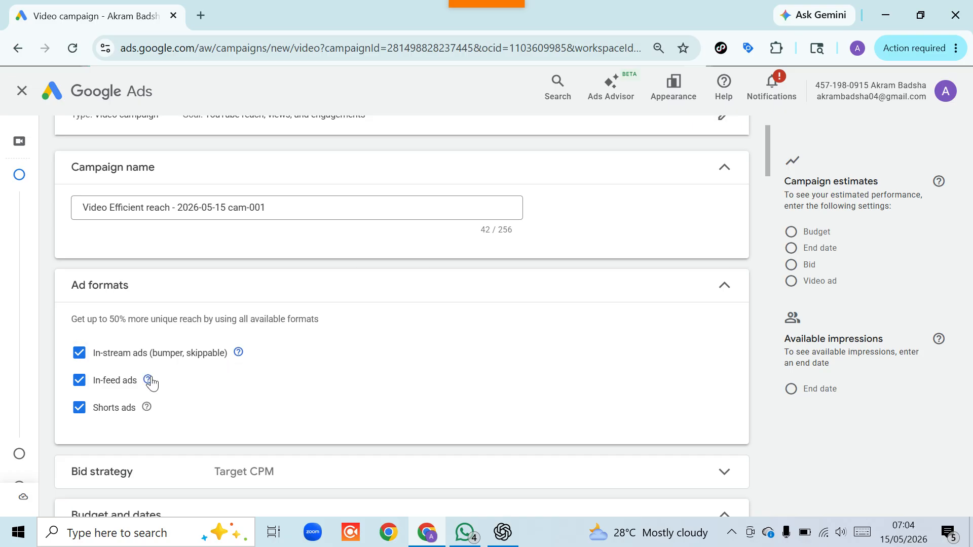
pyautogui.moveTo(150, 383)
pyautogui.moveTo(486, 4)
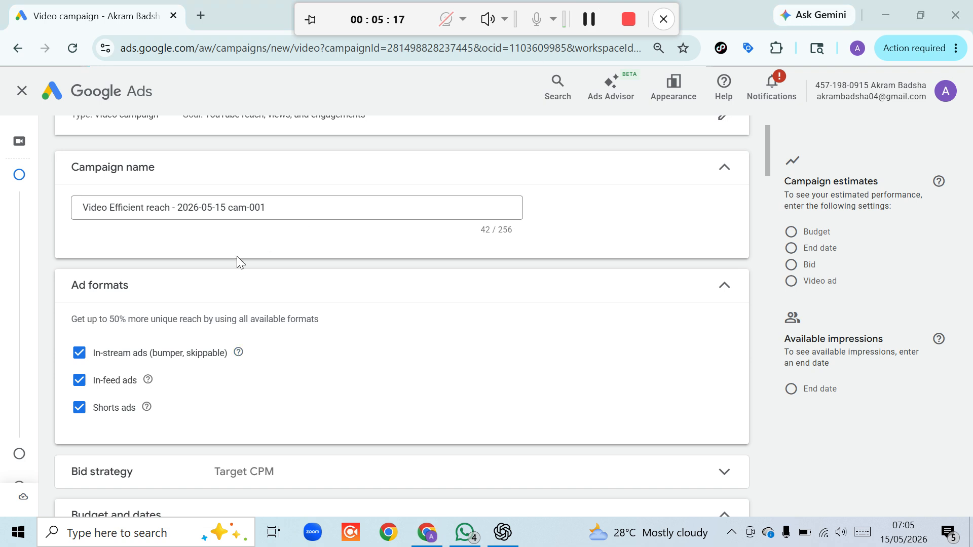
# Step: Change the campaign's budget type to Daily and set the amount to $7
pyautogui.scroll(-3, 227, 272)
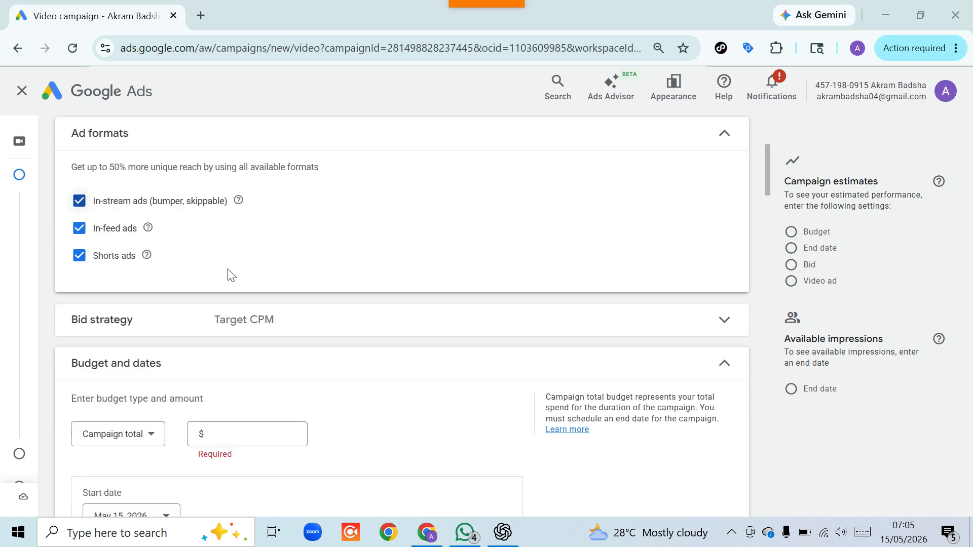
pyautogui.scroll(-3, 229, 273)
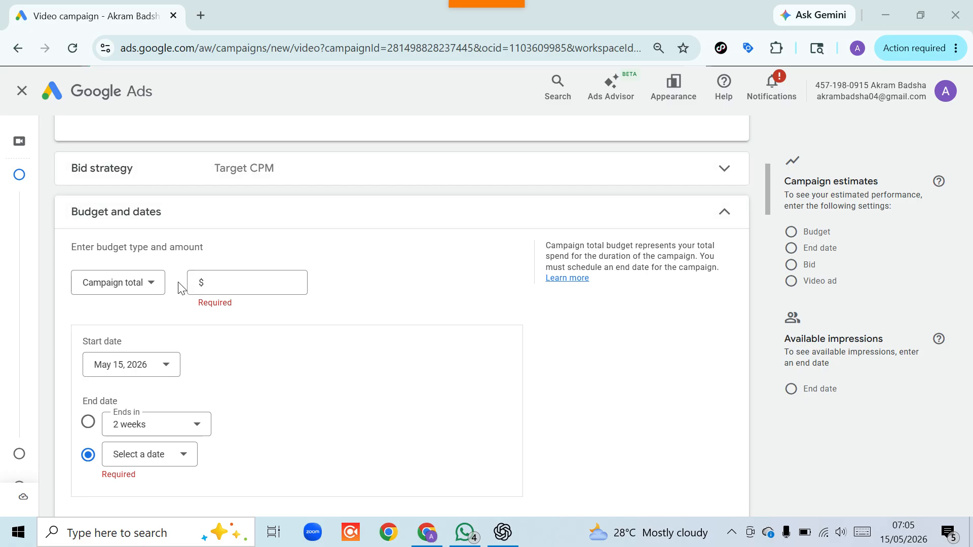
pyautogui.click(150, 286)
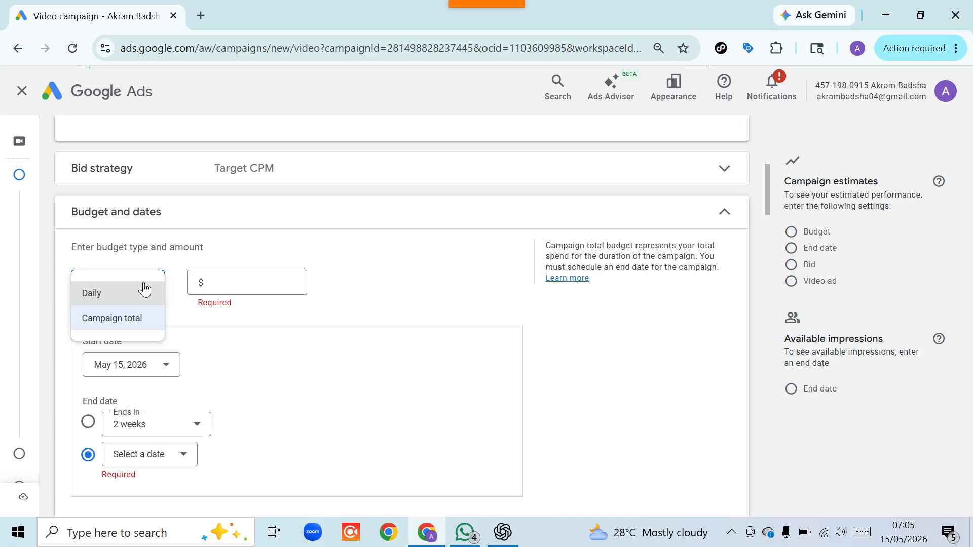
pyautogui.click(129, 297)
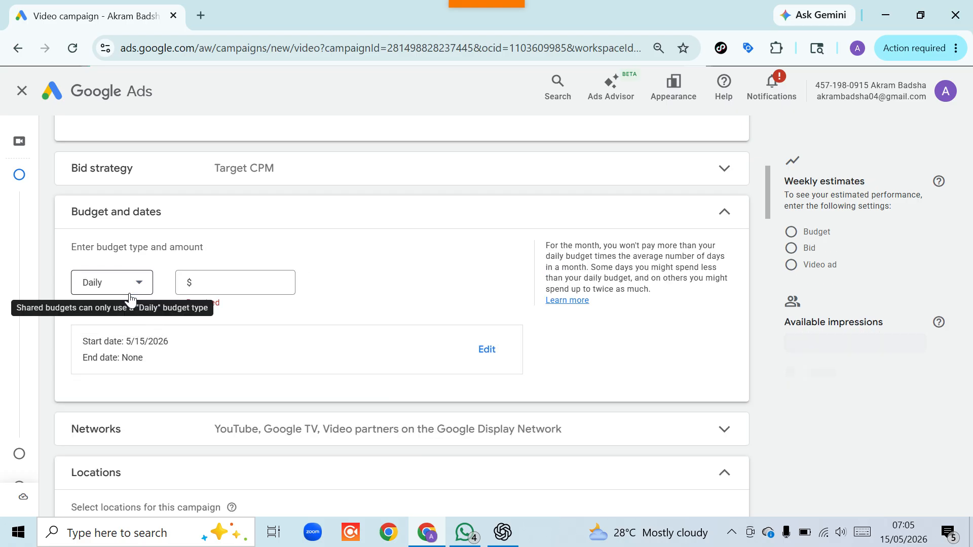
pyautogui.click(202, 284)
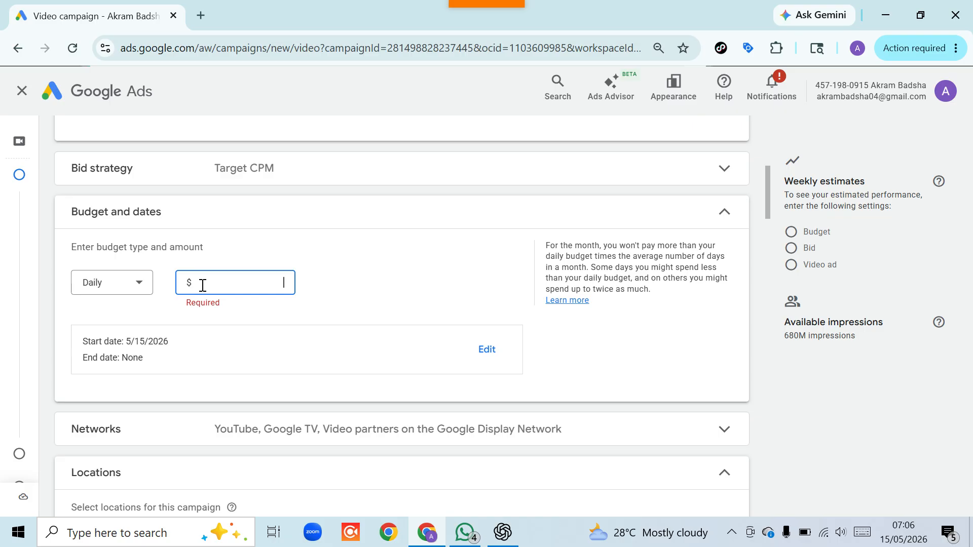
pyautogui.write('7')
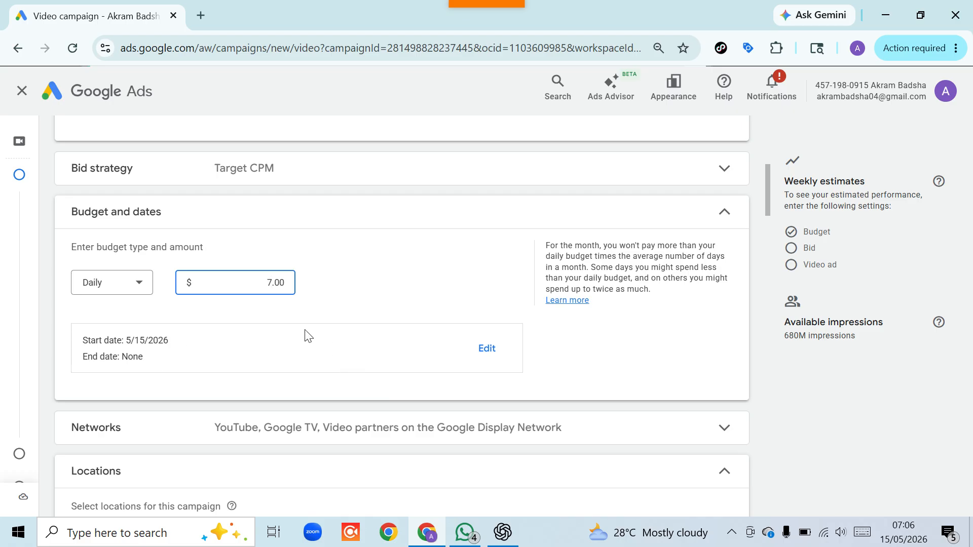
# Step: Expand the Networks settings, review the YouTube, Google TV and video partner options, and collapse them again
pyautogui.scroll(-3, 280, 318)
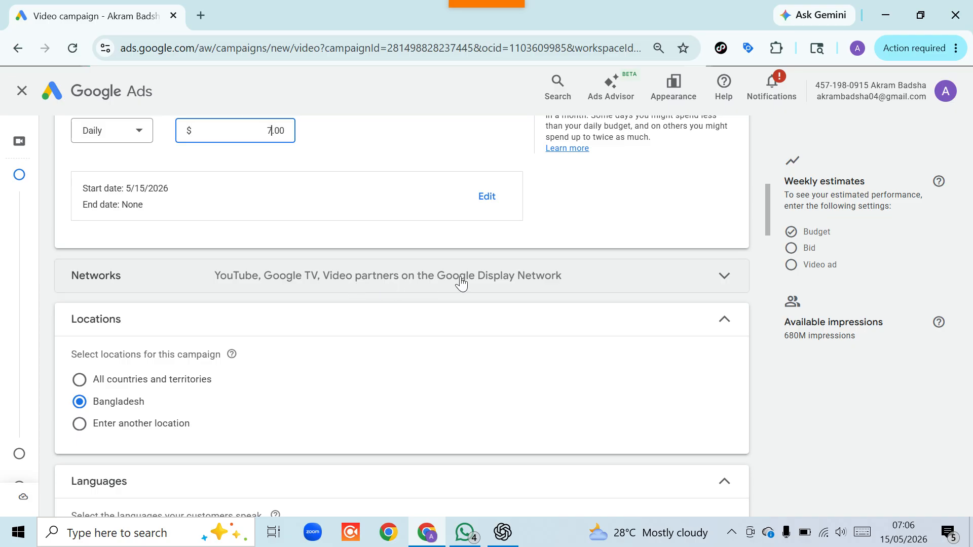
pyautogui.click(720, 280)
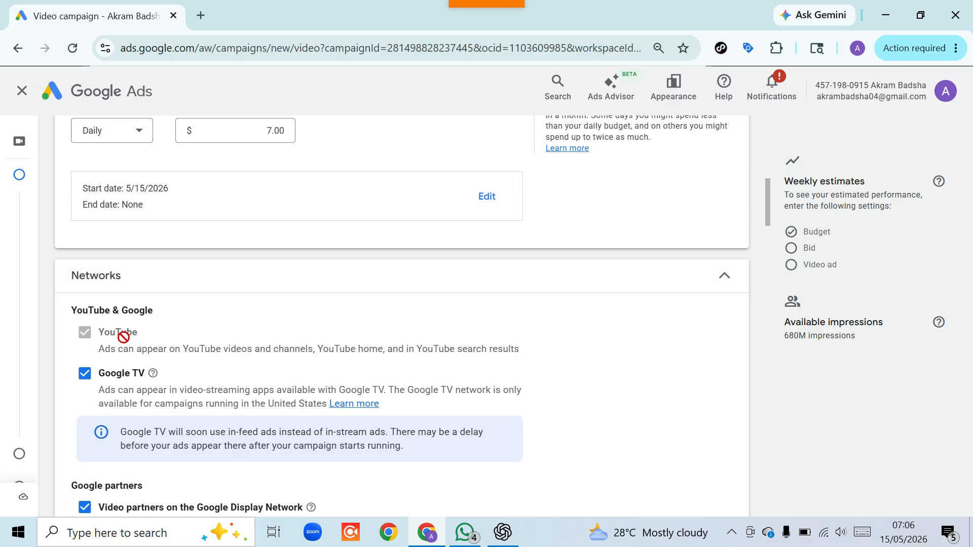
pyautogui.scroll(-3, 119, 340)
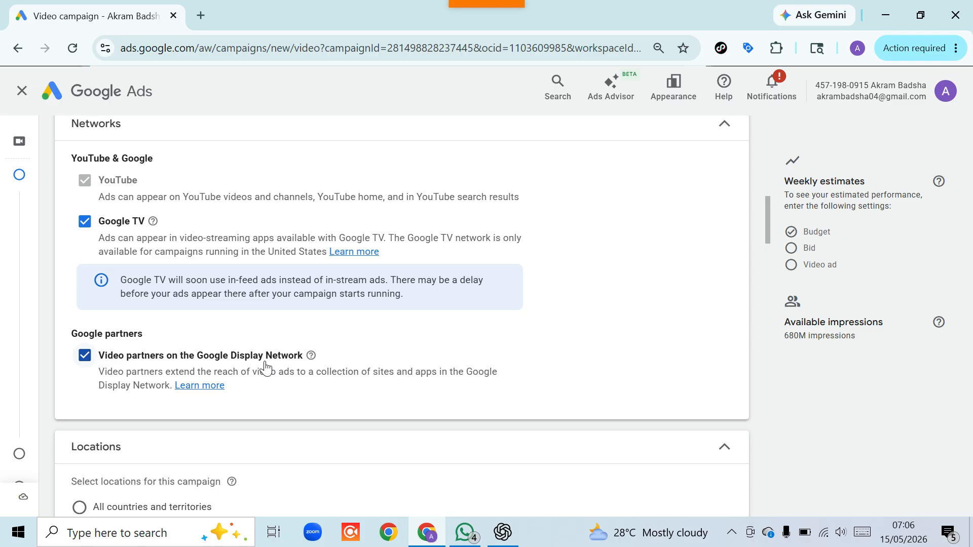
pyautogui.scroll(-1, 265, 368)
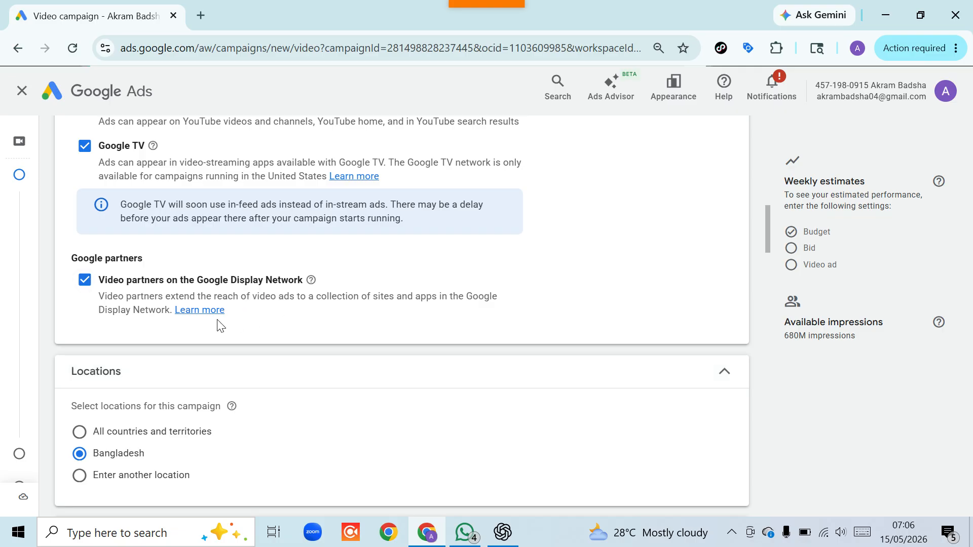
pyautogui.scroll(1, 220, 326)
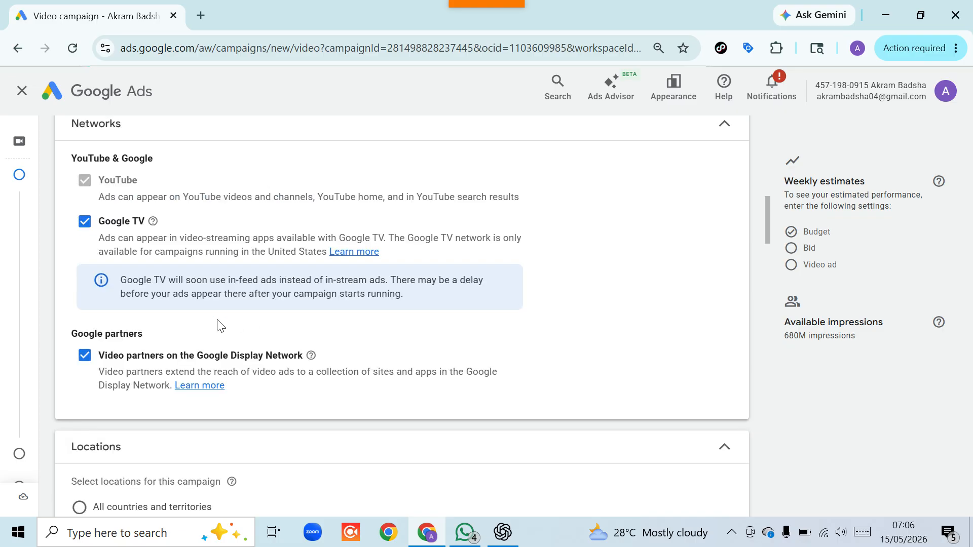
pyautogui.scroll(1, 220, 326)
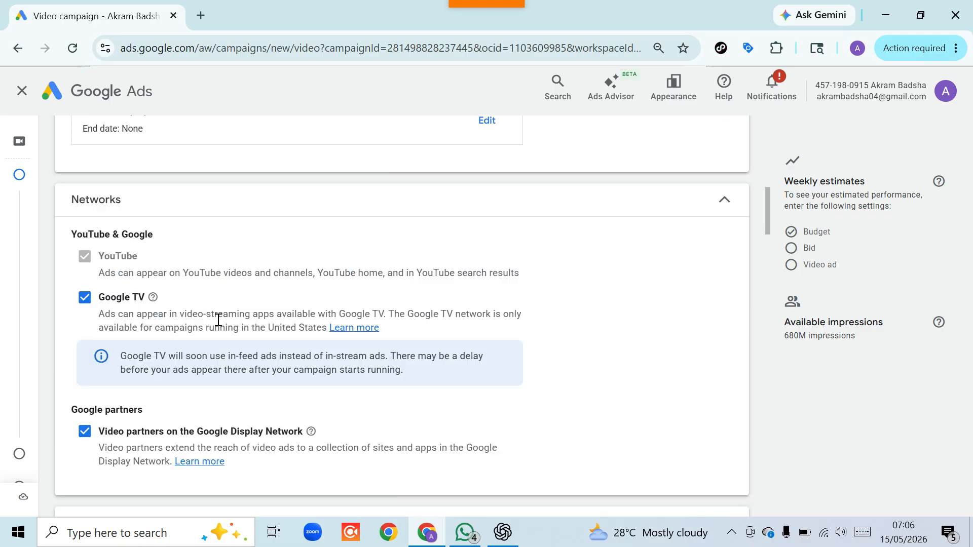
pyautogui.click(725, 204)
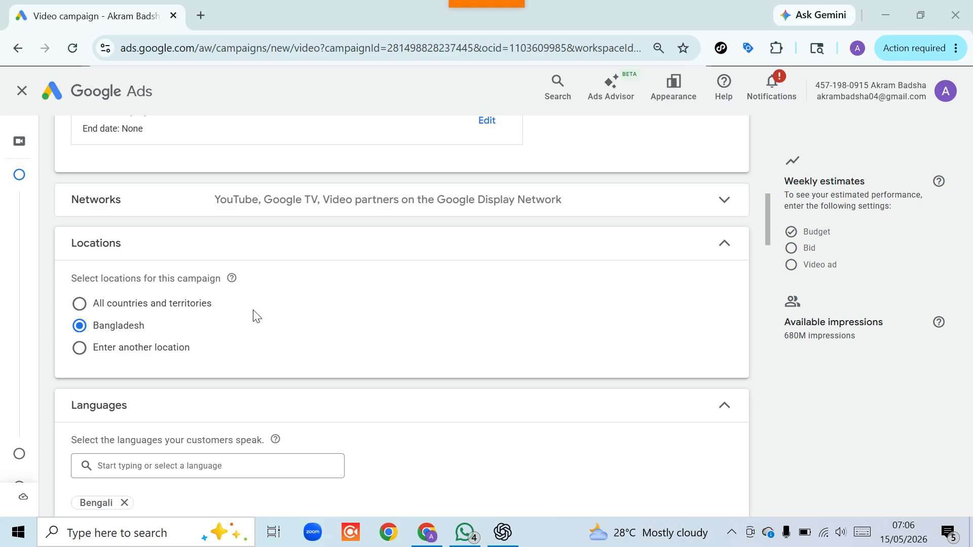
# Step: Declare in the EU political ads section that this campaign doesn't have EU political ads
pyautogui.scroll(-1, 256, 316)
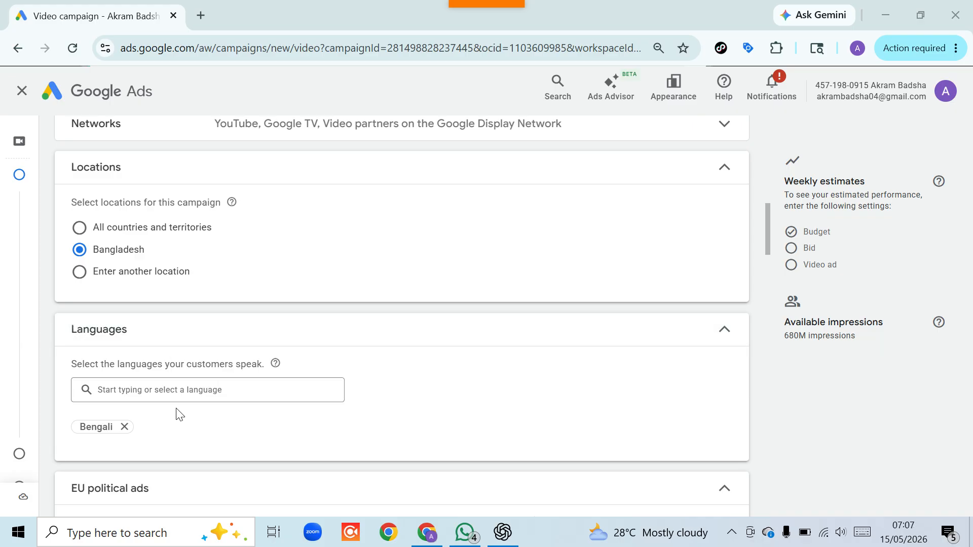
pyautogui.scroll(-1, 205, 372)
pyautogui.scroll(-1, 207, 372)
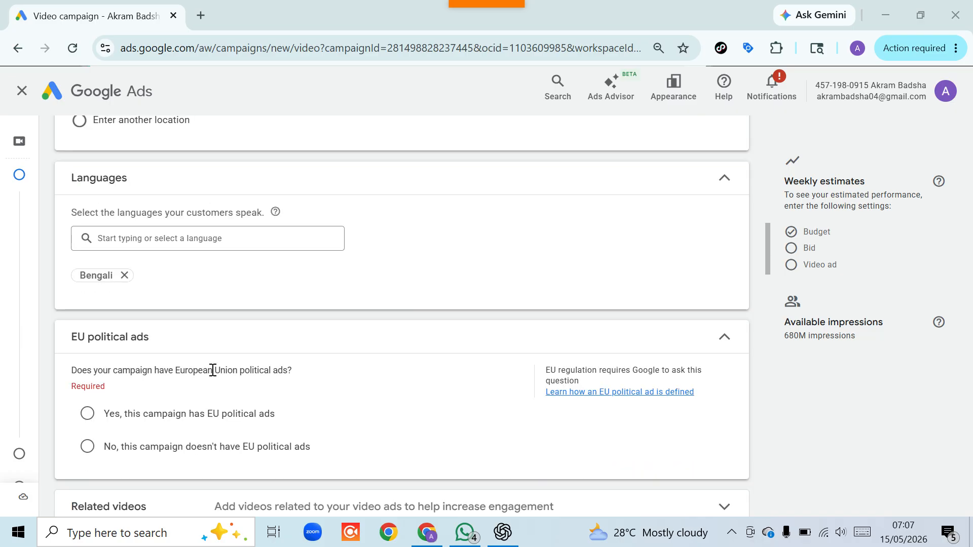
pyautogui.scroll(-1, 229, 367)
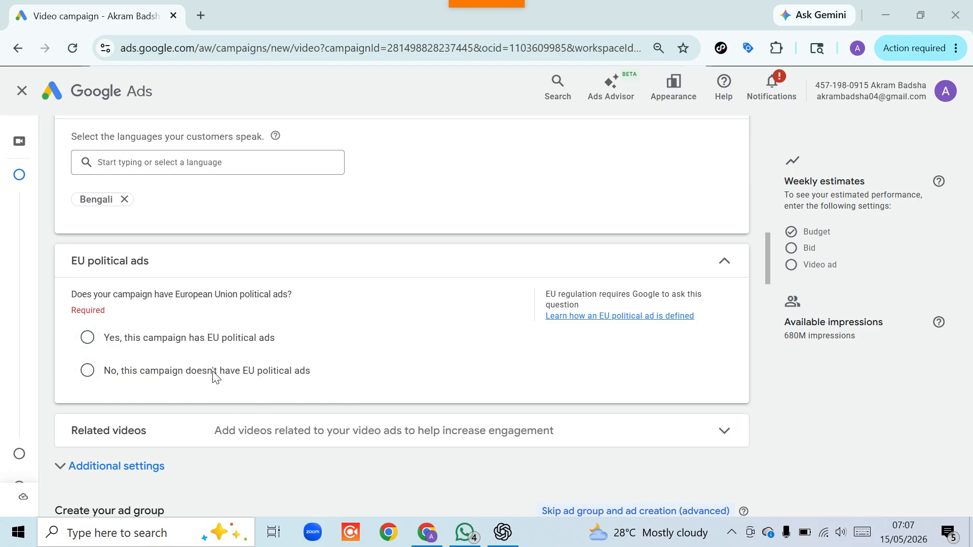
pyautogui.click(87, 371)
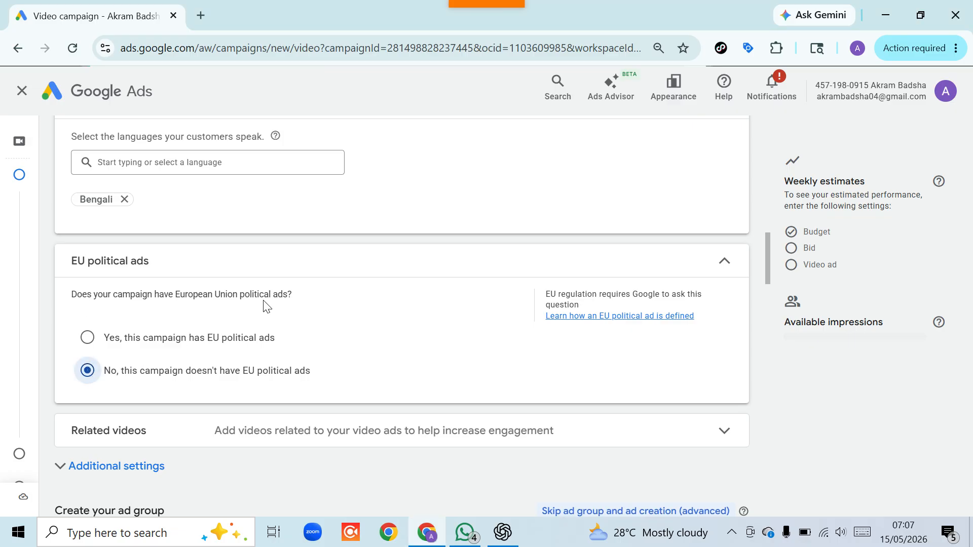
# Step: Expand the Related videos section and open the dialog for adding related videos
pyautogui.scroll(-1, 322, 278)
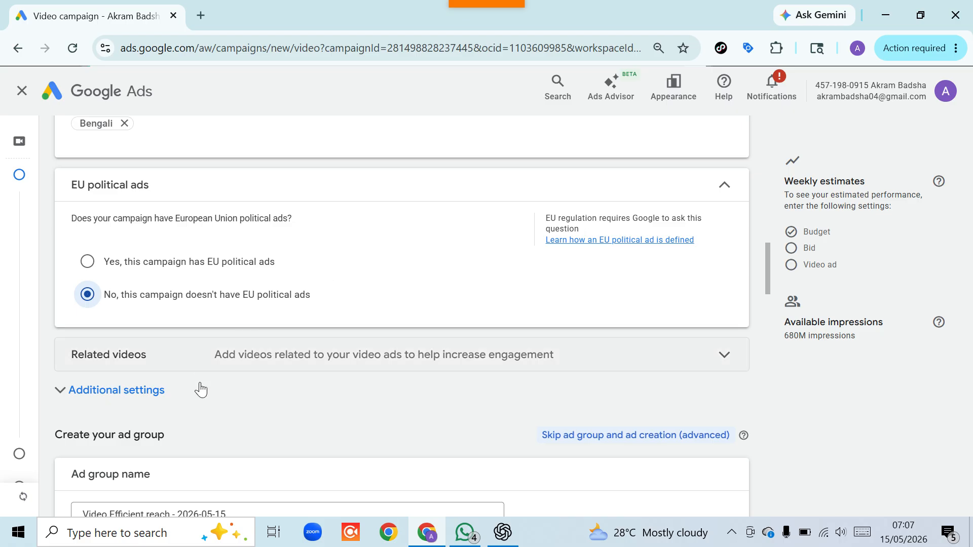
pyautogui.click(726, 359)
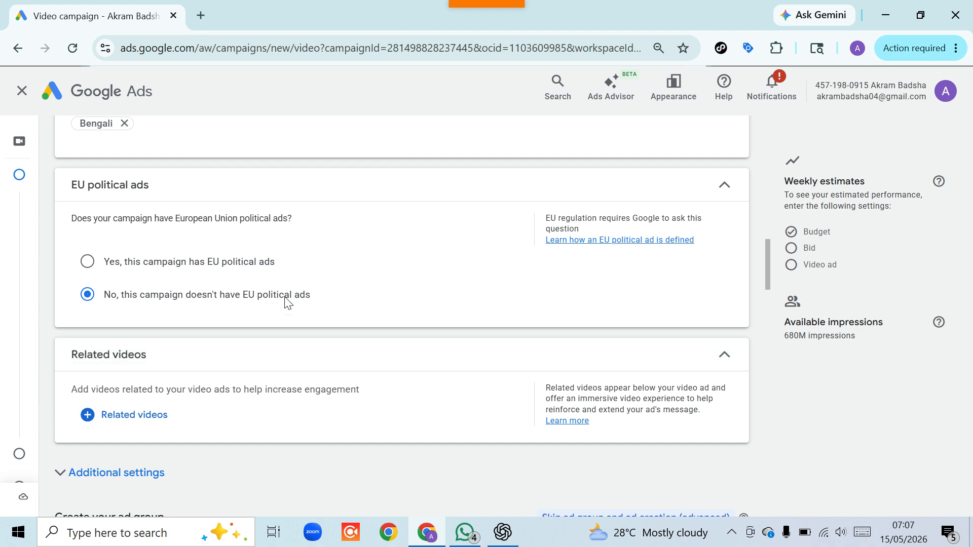
pyautogui.scroll(-1, 281, 300)
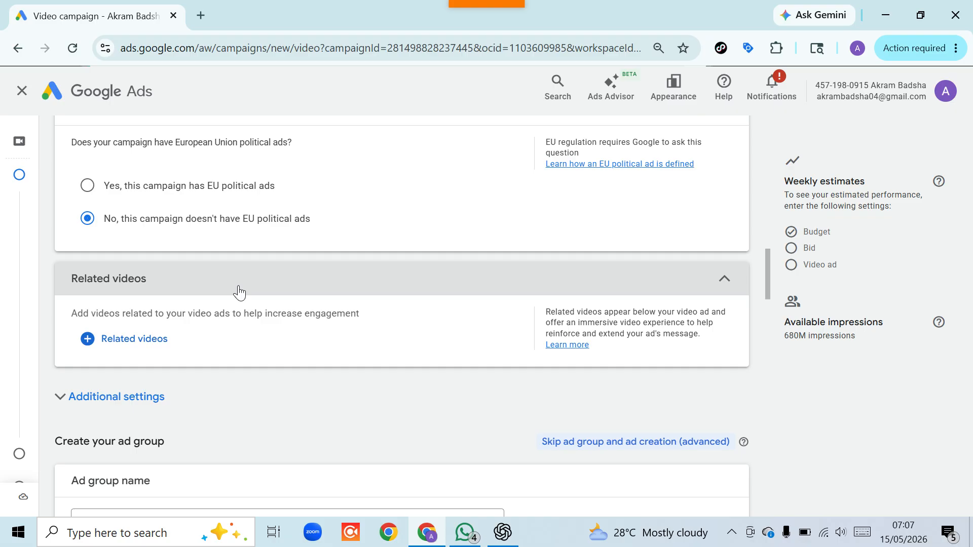
pyautogui.click(92, 347)
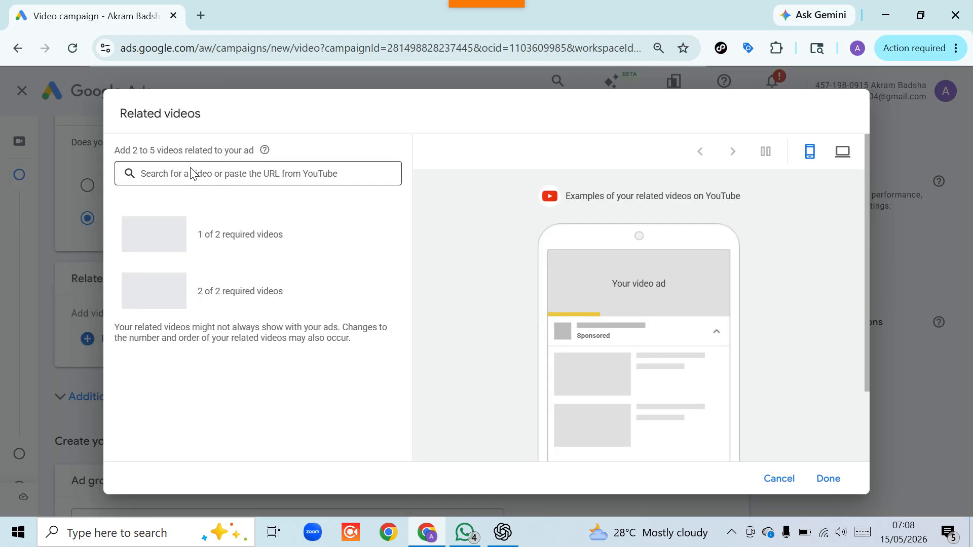
# Step: Open YouTube in a new browser tab and search for "smart homeo hall"
pyautogui.click(200, 16)
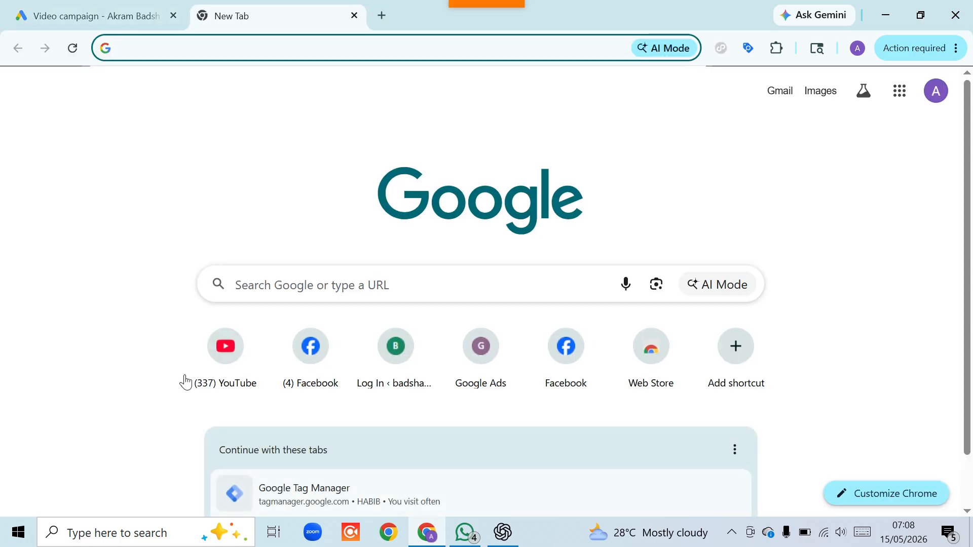
pyautogui.click(218, 353)
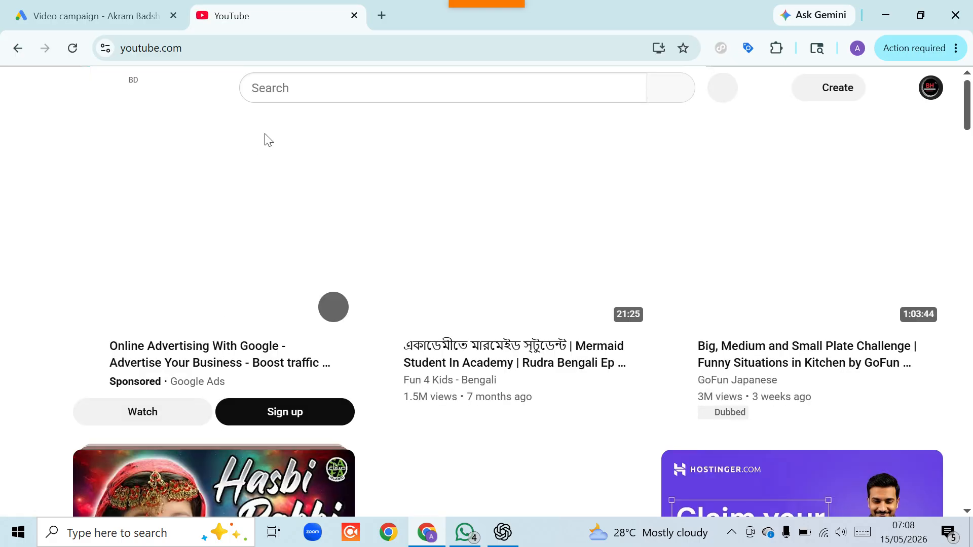
pyautogui.click(277, 83)
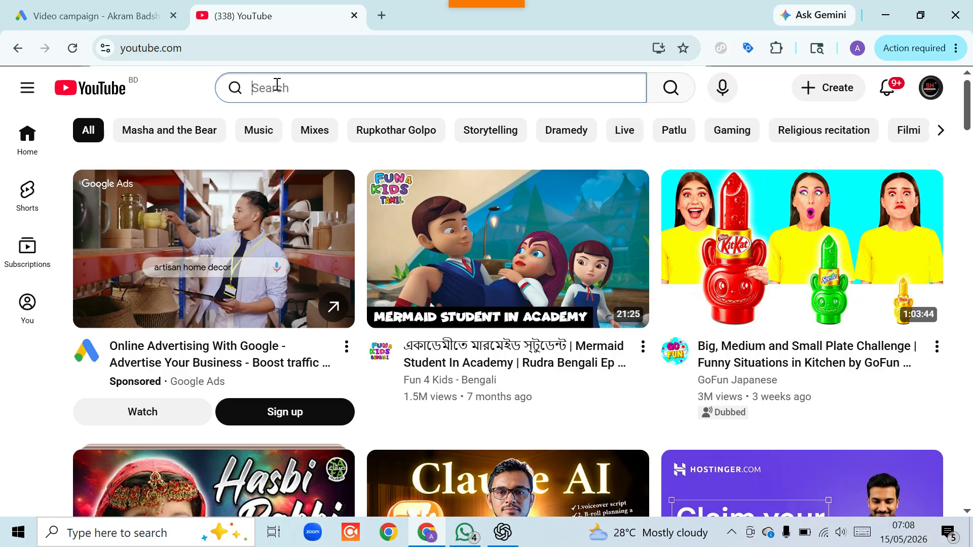
pyautogui.write('smar')
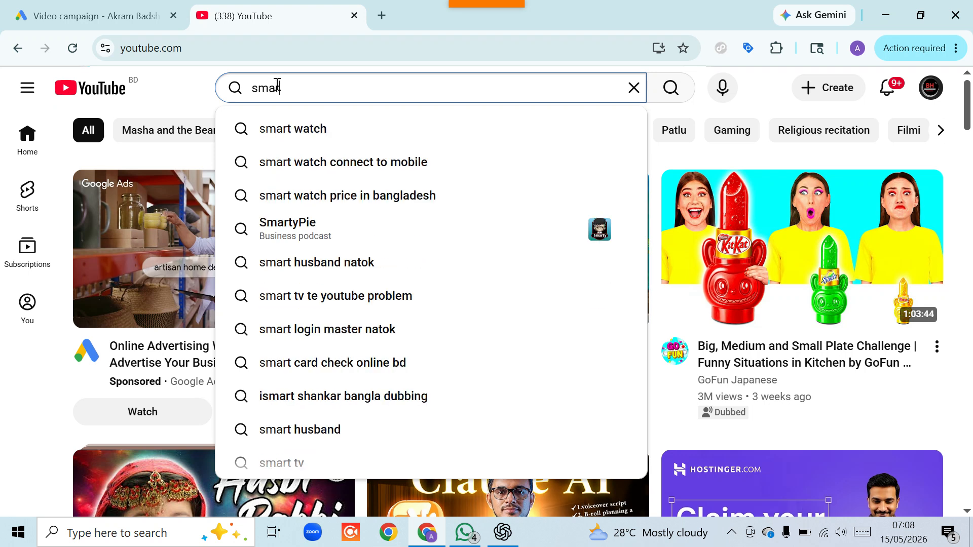
pyautogui.write('t')
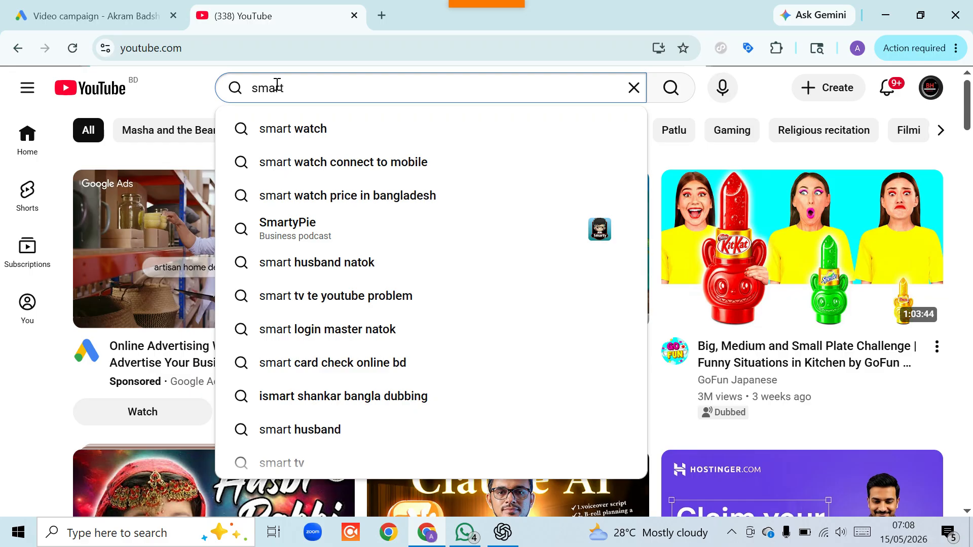
pyautogui.write(' hom')
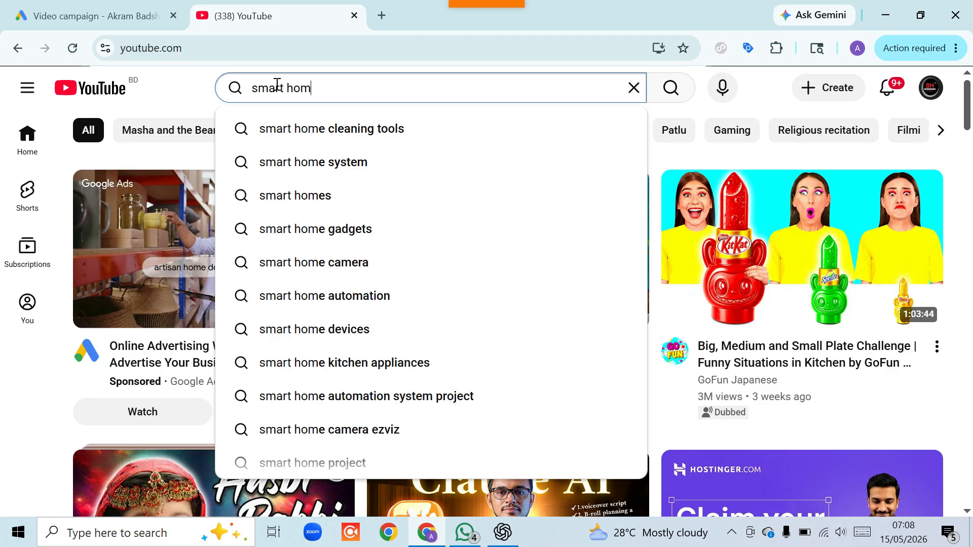
pyautogui.write('eo')
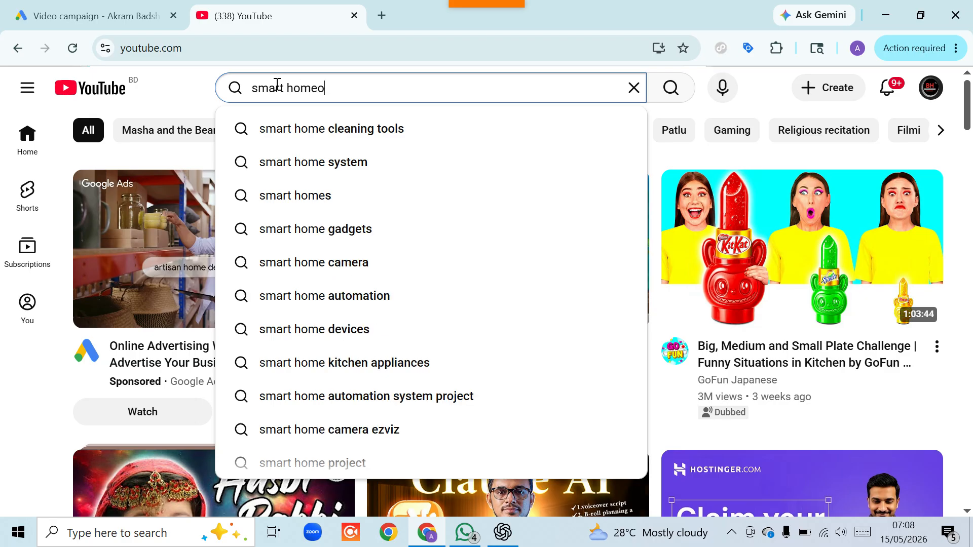
pyautogui.write(' ha')
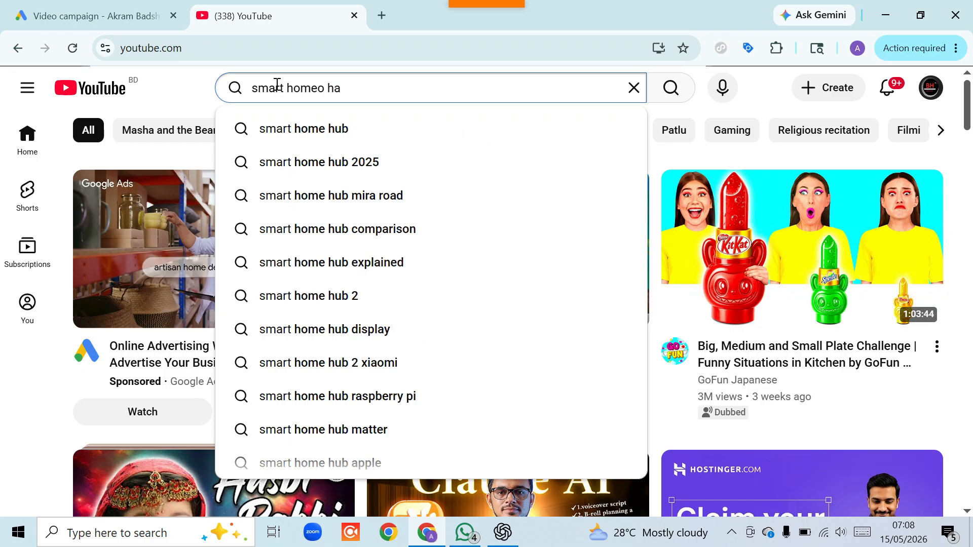
pyautogui.write('ll')
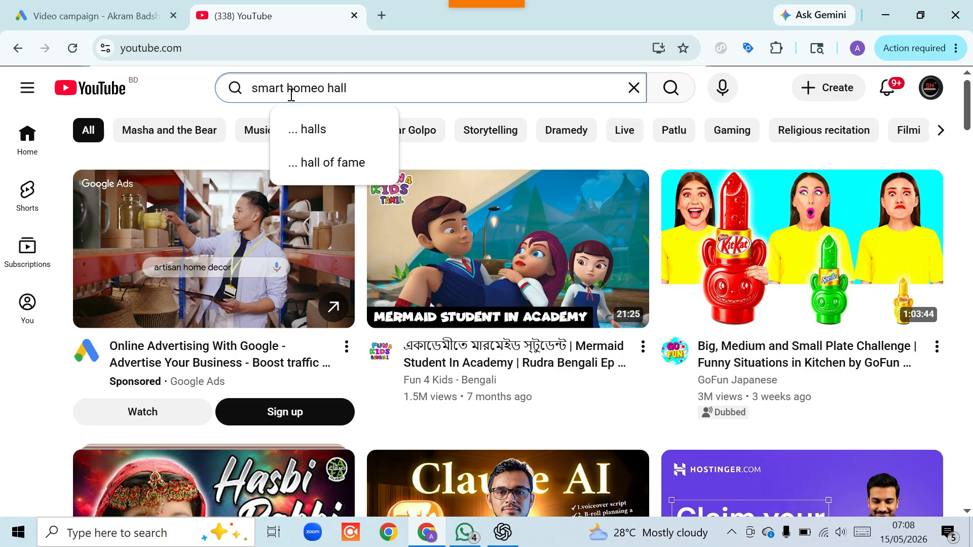
pyautogui.click(671, 91)
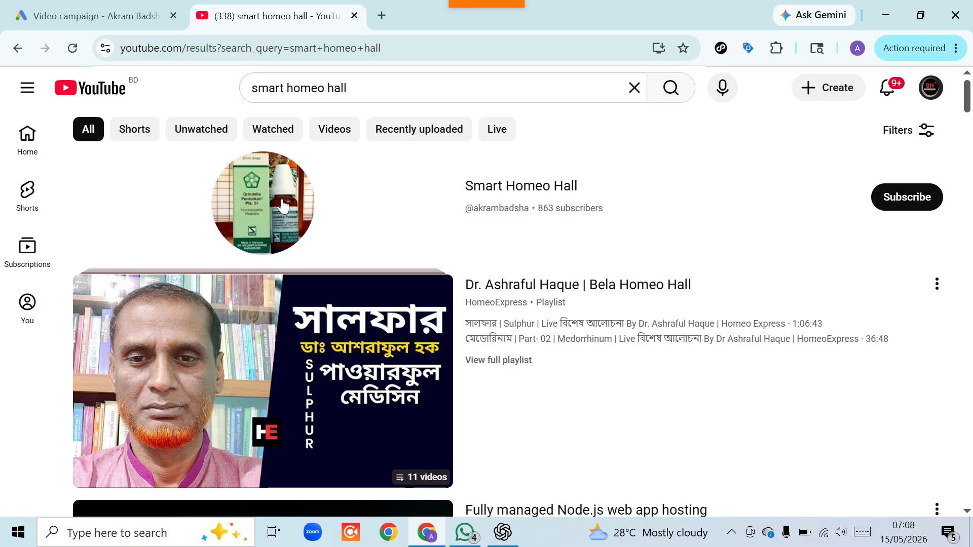
# Step: Open the Smart Homeo Hall channel's short "70 বছরের শ্বাসকষ্ট কে দূর করুন।", pause it and copy its share link
pyautogui.click(282, 206)
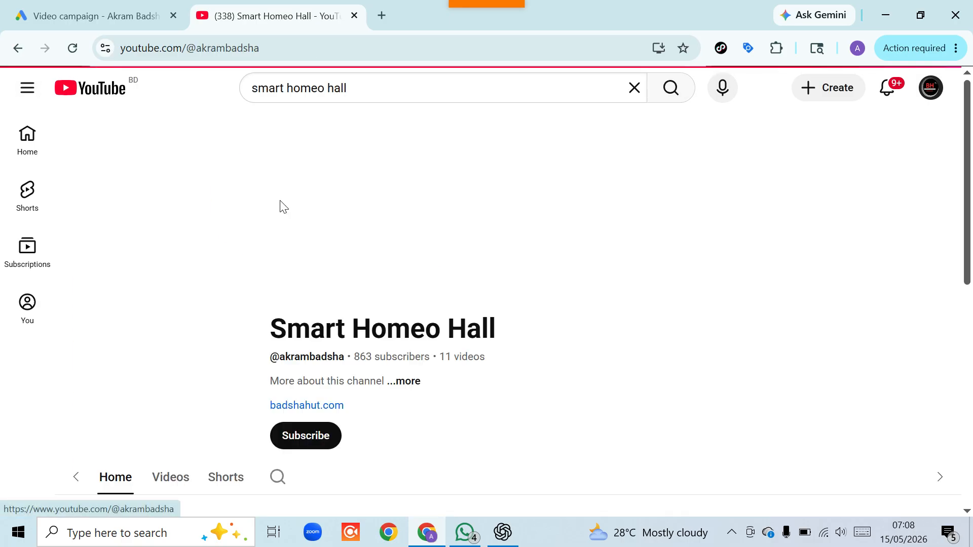
pyautogui.scroll(-4, 290, 212)
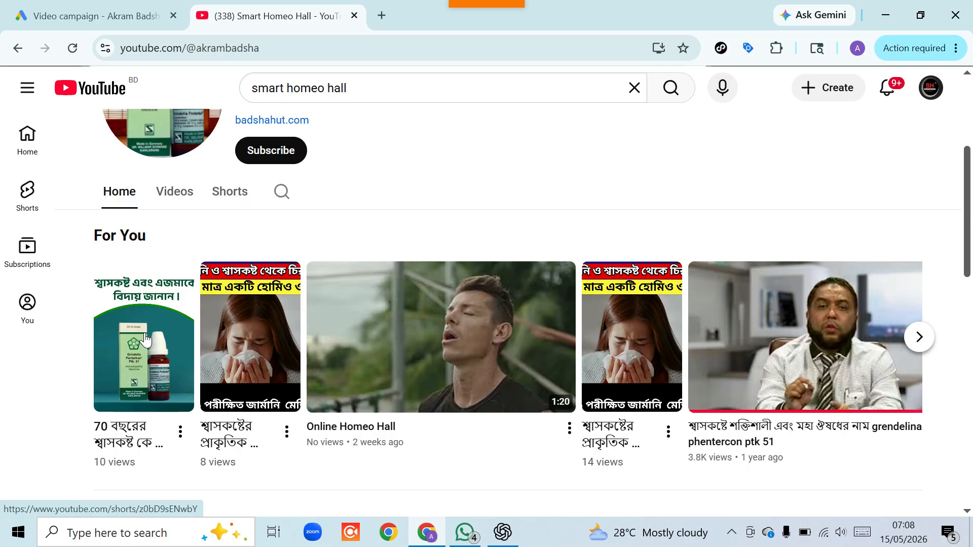
pyautogui.click(146, 339)
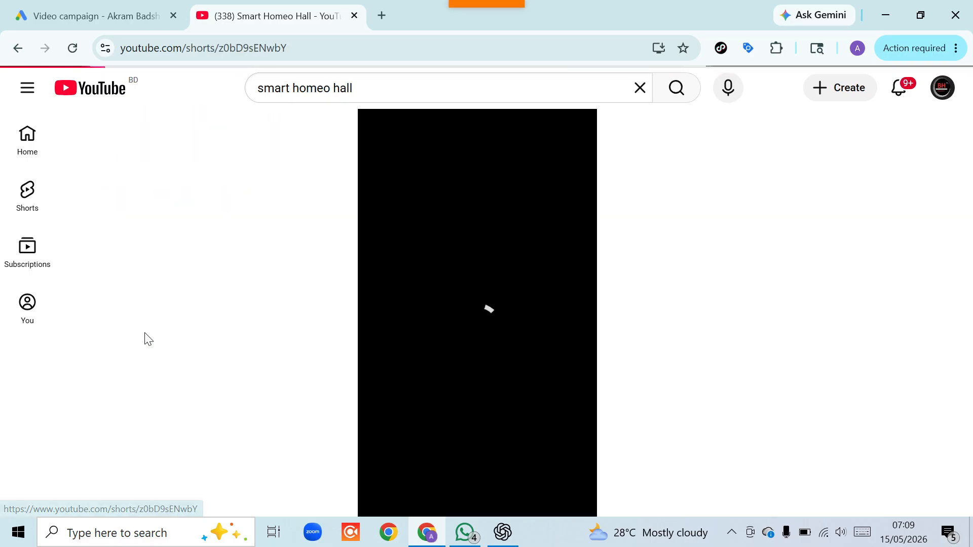
pyautogui.click(478, 300)
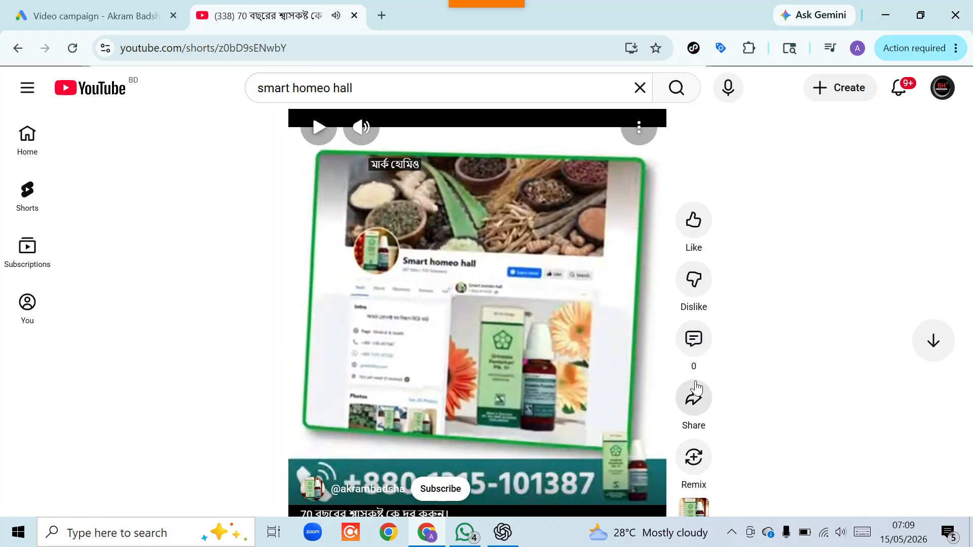
pyautogui.click(694, 394)
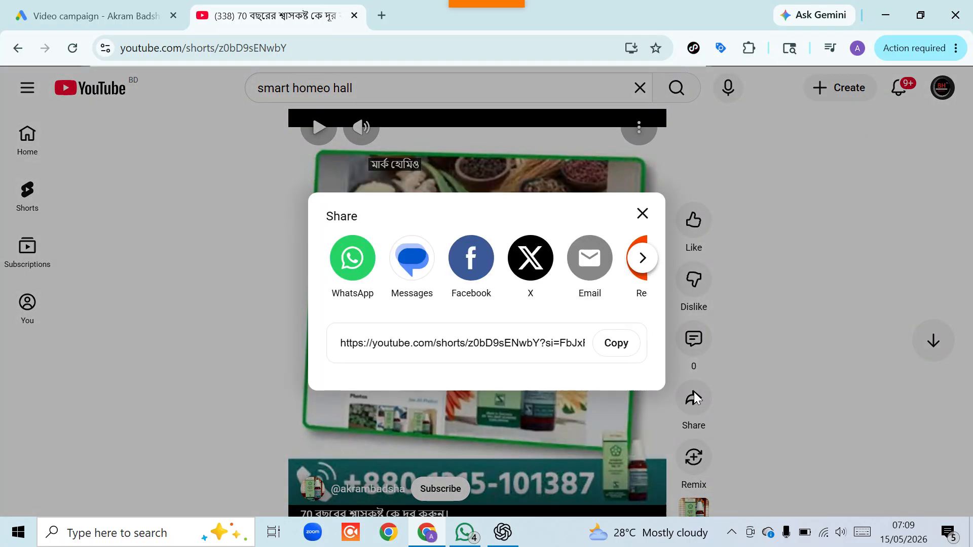
pyautogui.click(626, 349)
# Step: Switch back to Google Ads and add the copied YouTube link as the first related video
pyautogui.click(120, 10)
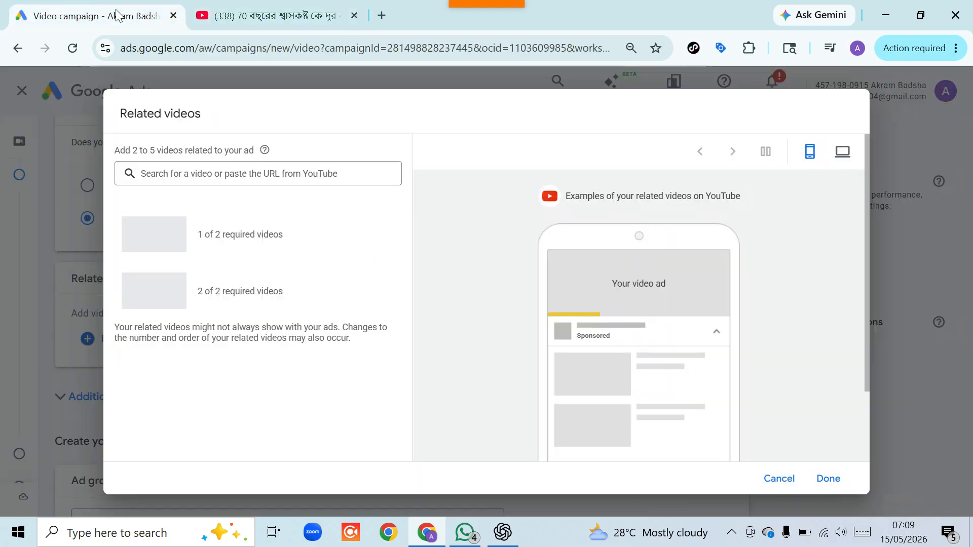
pyautogui.rightClick(164, 174)
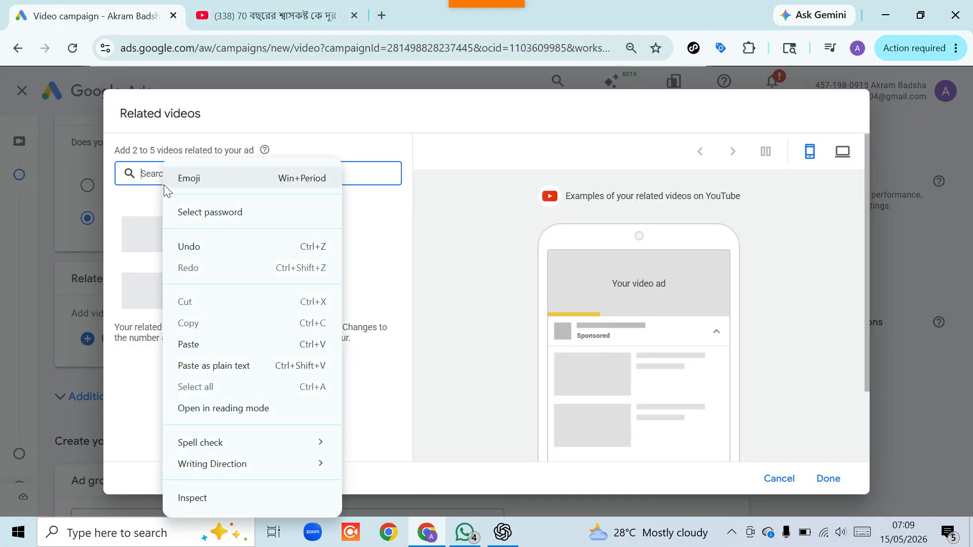
pyautogui.click(210, 342)
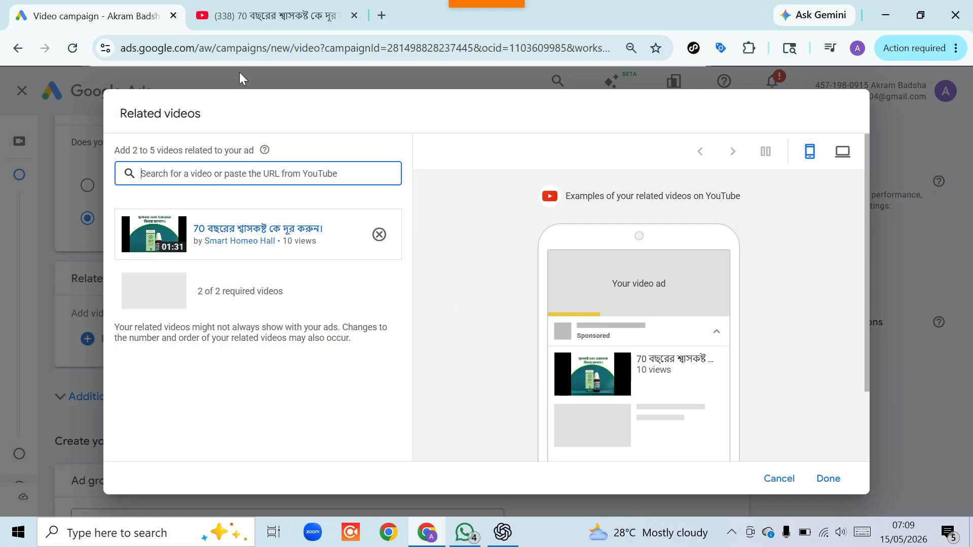
# Step: Switch to YouTube, close the short's share dialog and return to the Smart Homeo Hall channel page
pyautogui.click(253, 11)
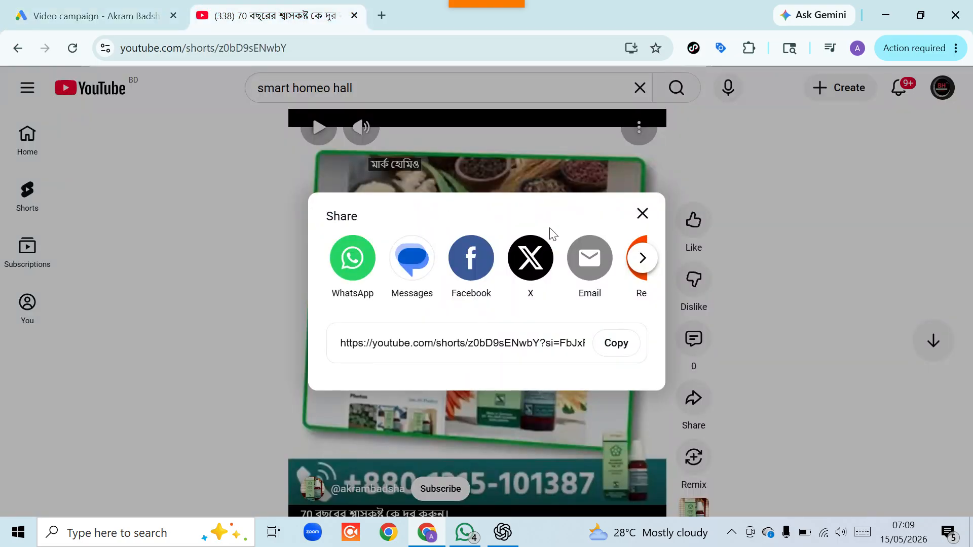
pyautogui.click(641, 214)
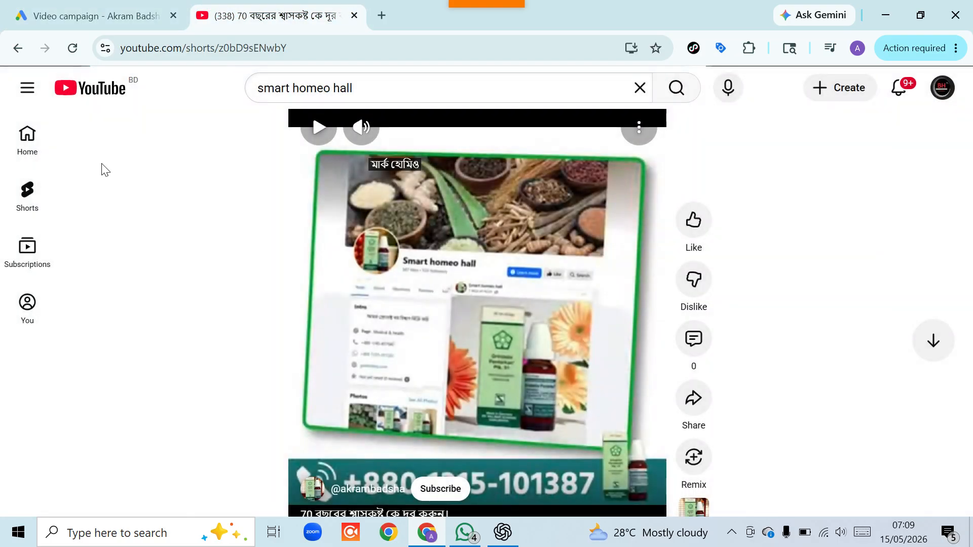
pyautogui.click(15, 53)
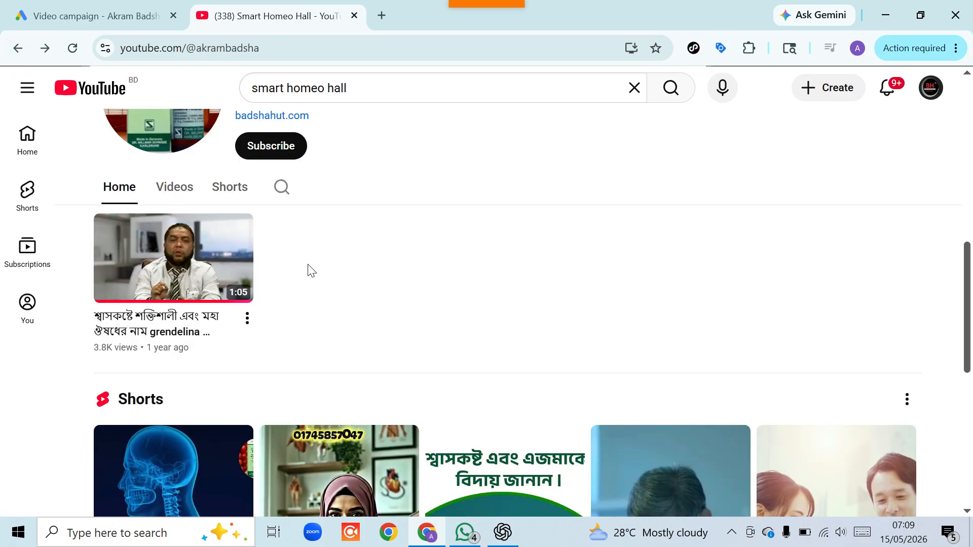
# Step: Look through the channel's Videos list, open its Shorts list and examine the shorts for a second related video
pyautogui.click(174, 193)
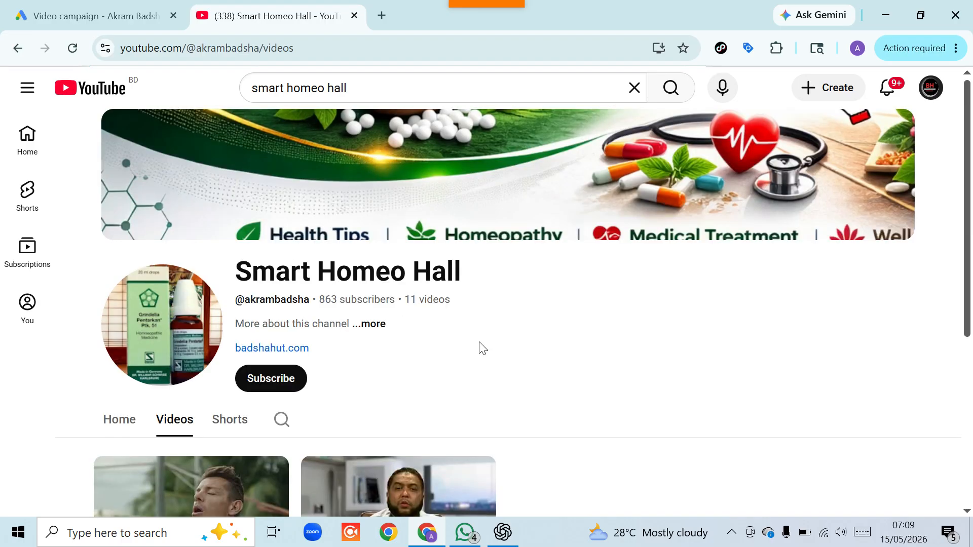
pyautogui.scroll(-5, 399, 282)
pyautogui.scroll(3, 357, 310)
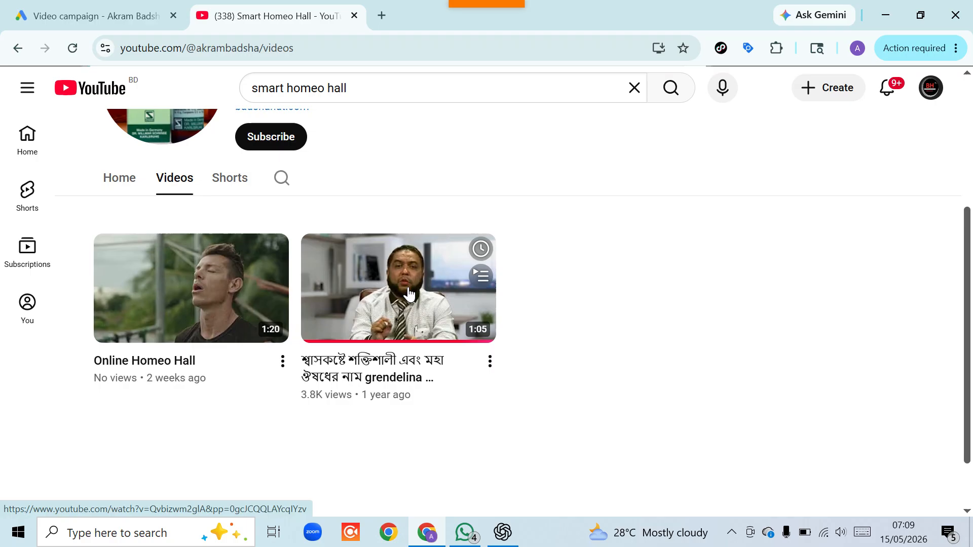
pyautogui.click(233, 281)
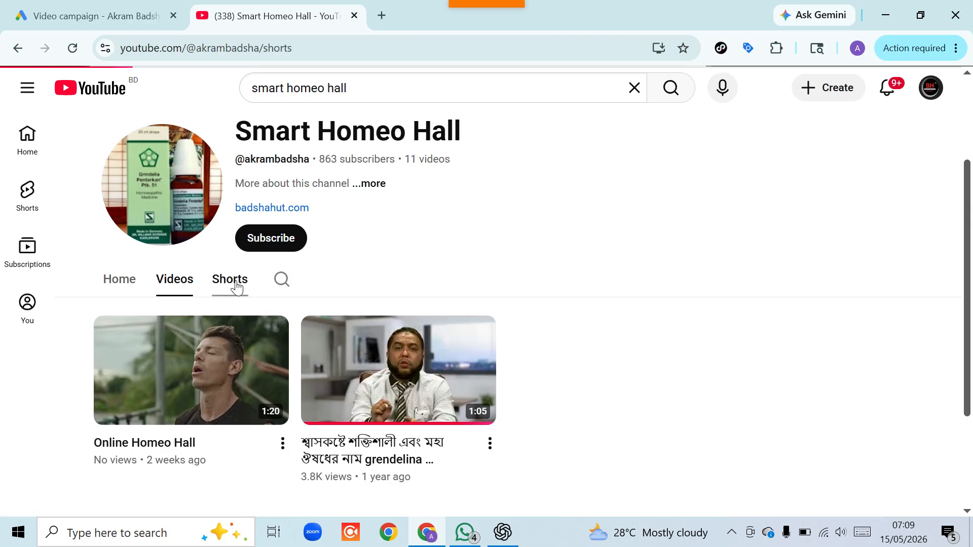
pyautogui.scroll(-5, 554, 324)
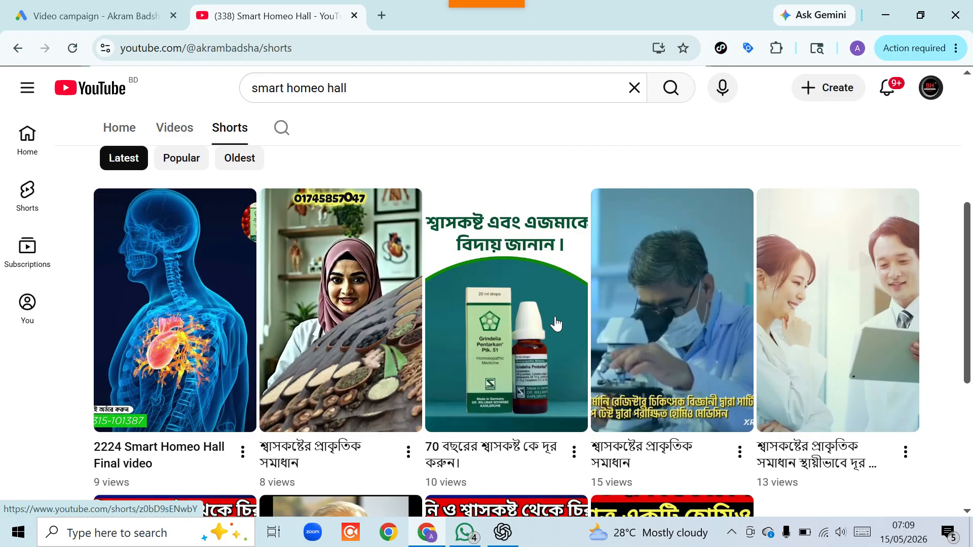
pyautogui.scroll(-2, 555, 323)
pyautogui.scroll(-2, 448, 304)
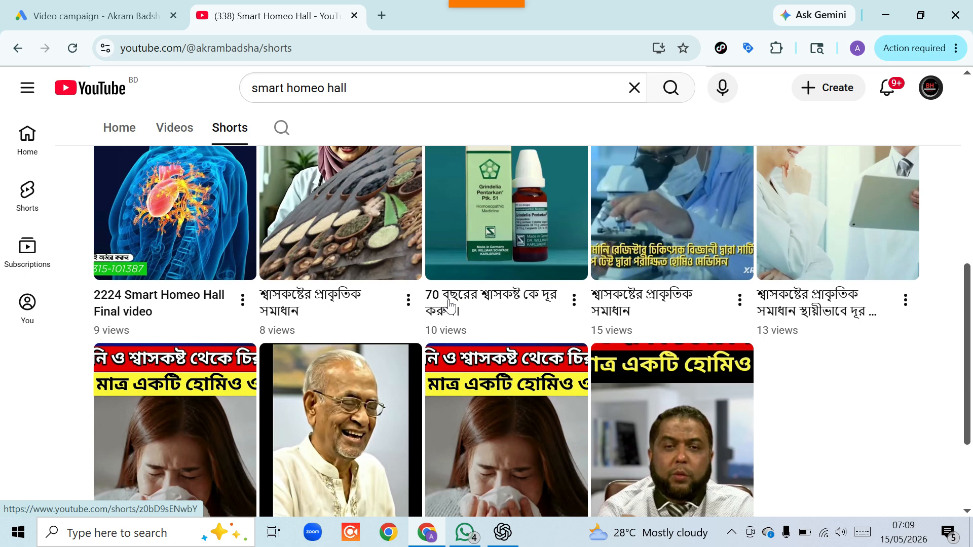
pyautogui.scroll(2, 448, 304)
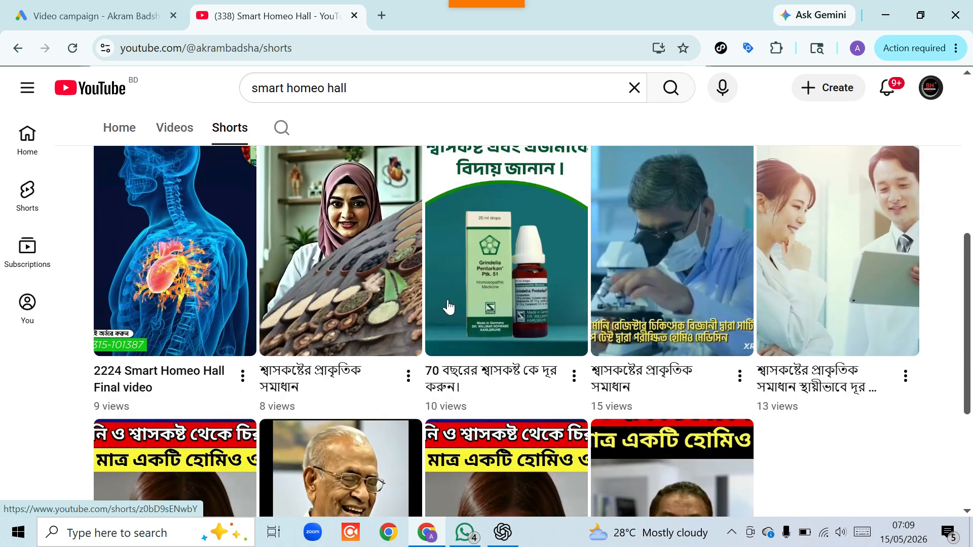
# Step: Open the short "শ্বাসকষ্টের প্রাকৃতিক সমাধান" showing the man at the microscope, pause it, copy its share link and close the share dialog
pyautogui.rightClick(657, 283)
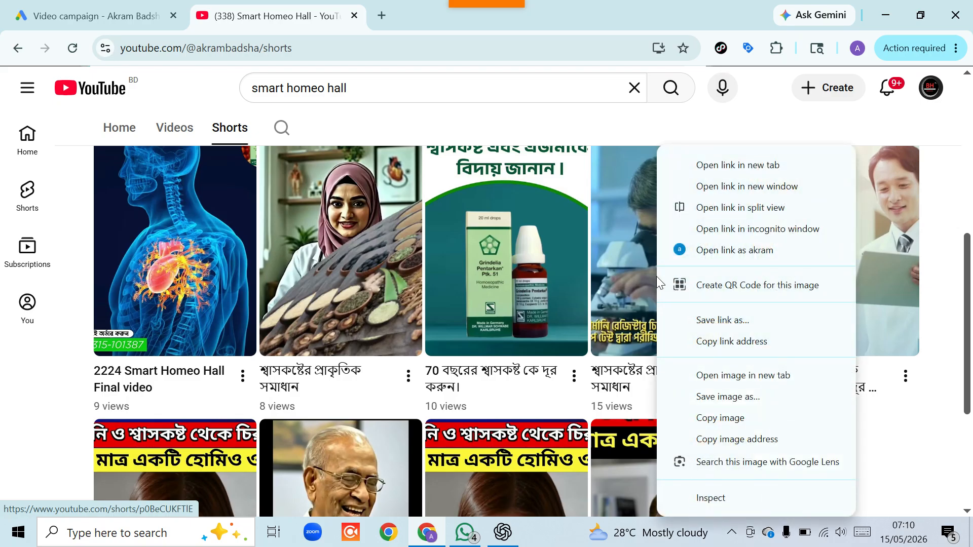
pyautogui.click(625, 281)
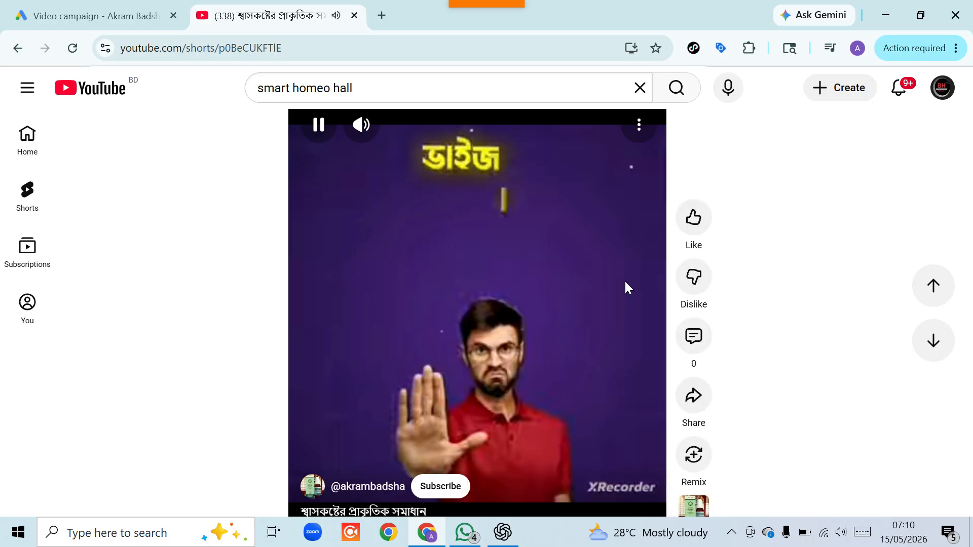
pyautogui.click(528, 333)
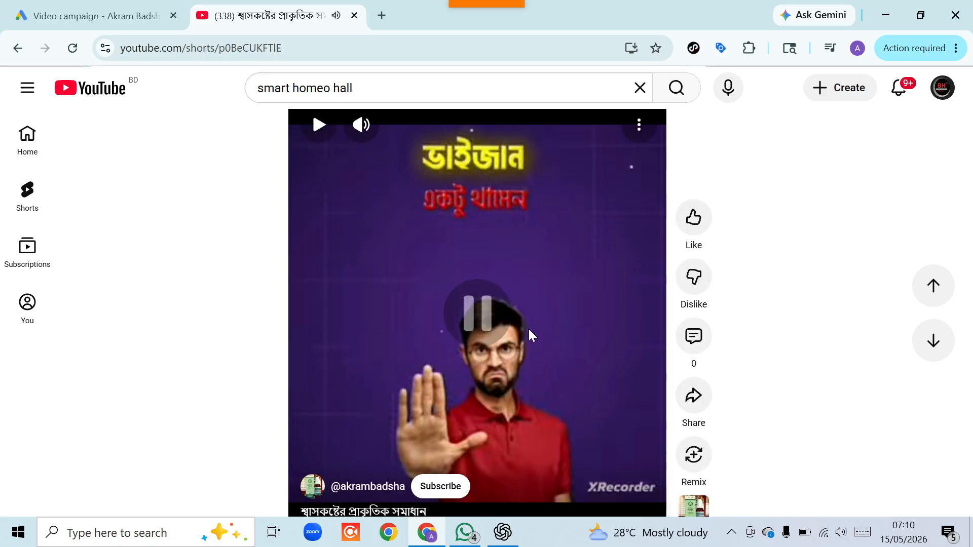
pyautogui.click(698, 396)
pyautogui.click(616, 346)
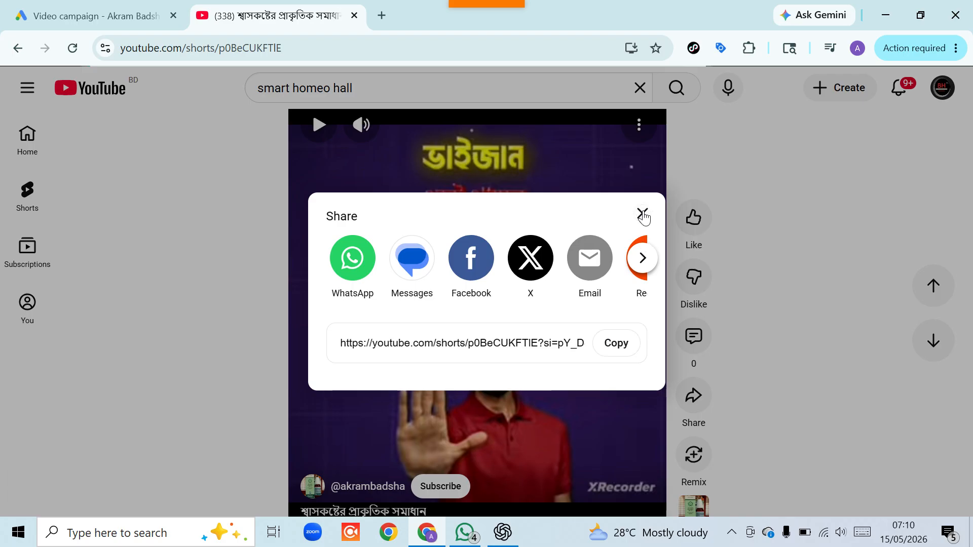
pyautogui.click(642, 214)
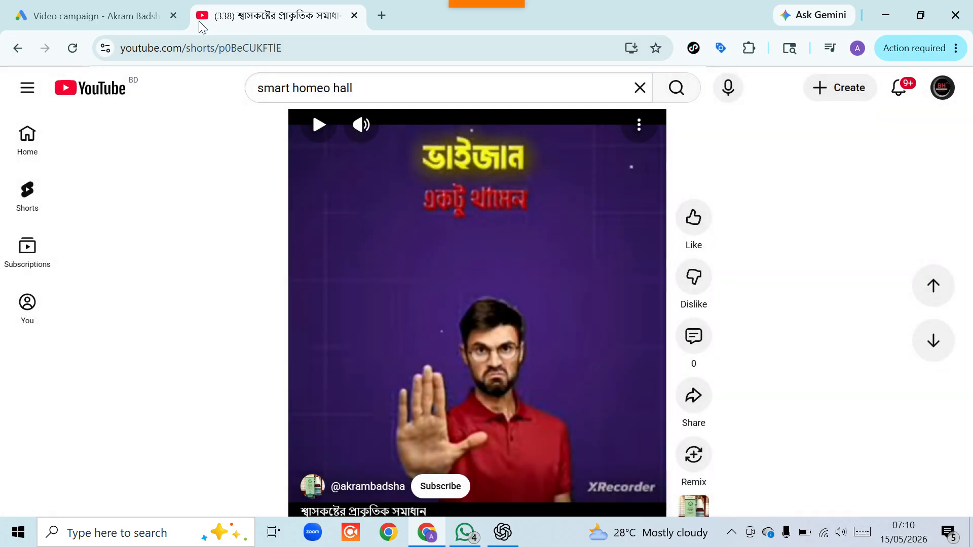
# Step: Switch to Google Ads, add the copied YouTube link as the second related video and save the related videos
pyautogui.click(136, 20)
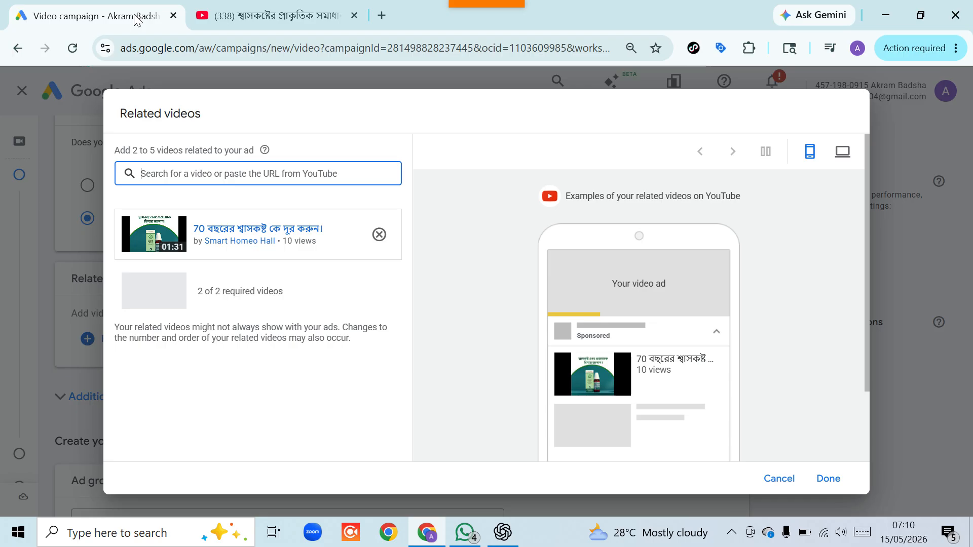
pyautogui.rightClick(166, 167)
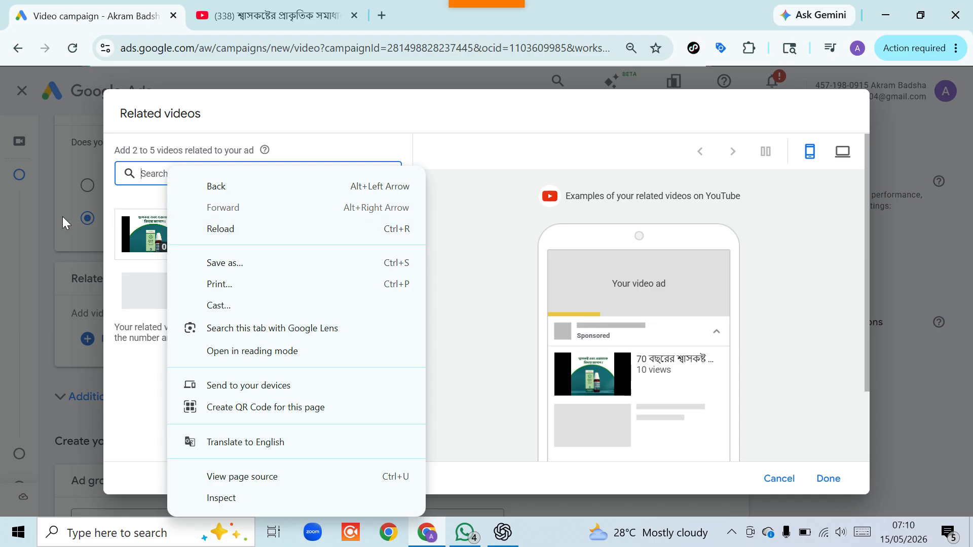
pyautogui.click(62, 217)
pyautogui.click(165, 173)
pyautogui.rightClick(164, 172)
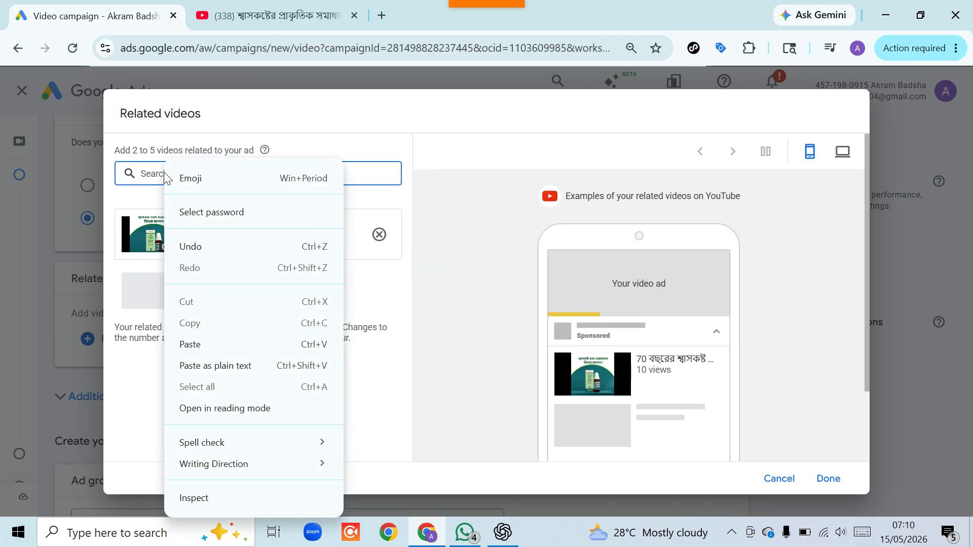
pyautogui.click(205, 345)
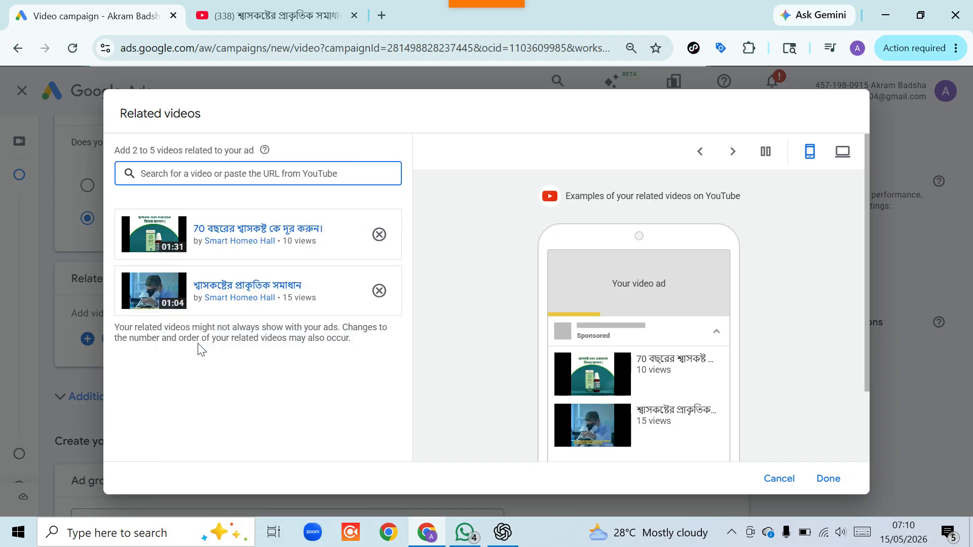
pyautogui.scroll(-2, 283, 354)
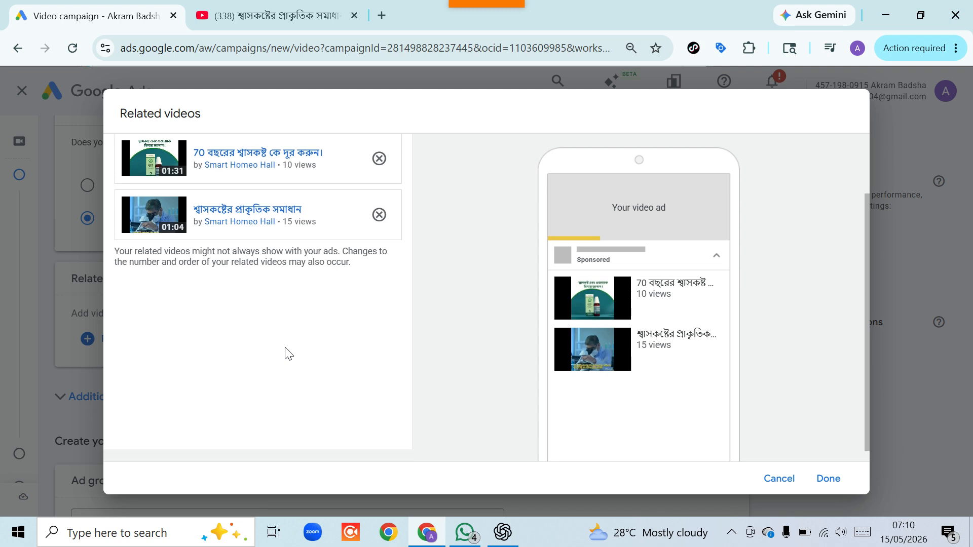
pyautogui.click(827, 478)
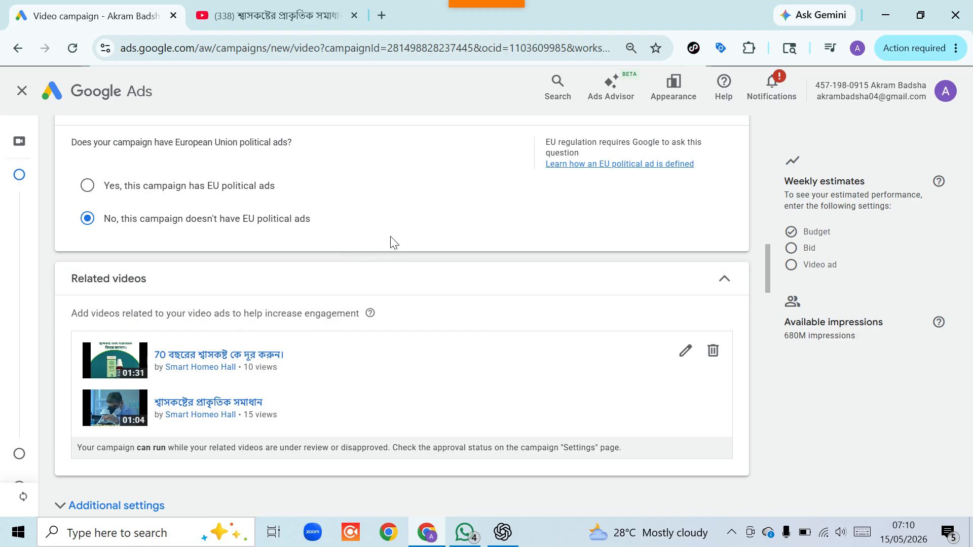
# Step: Append "cam-001" to the ad group name so it reads "Video Efficient reach - 2026-05-15 cam-001"
pyautogui.scroll(-3, 390, 241)
pyautogui.scroll(-3, 390, 236)
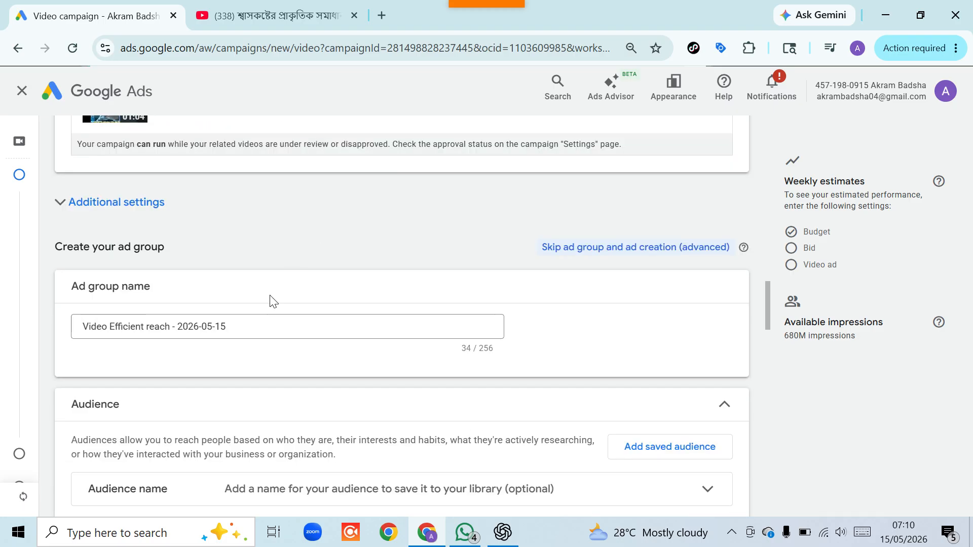
pyautogui.click(236, 326)
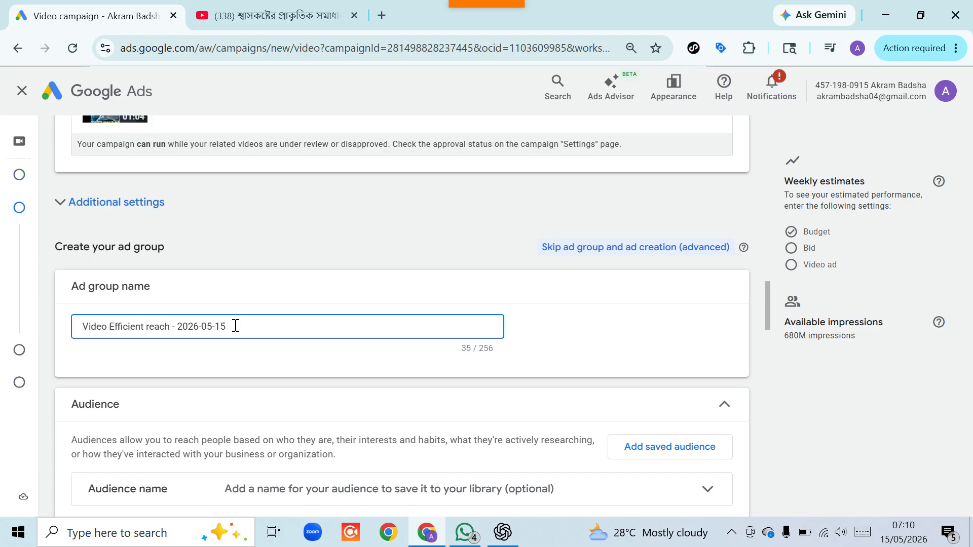
pyautogui.write('cam')
pyautogui.write('-001')
# Step: Expand the optional audience name setting in the ad group's Audience section
pyautogui.scroll(-3, 234, 269)
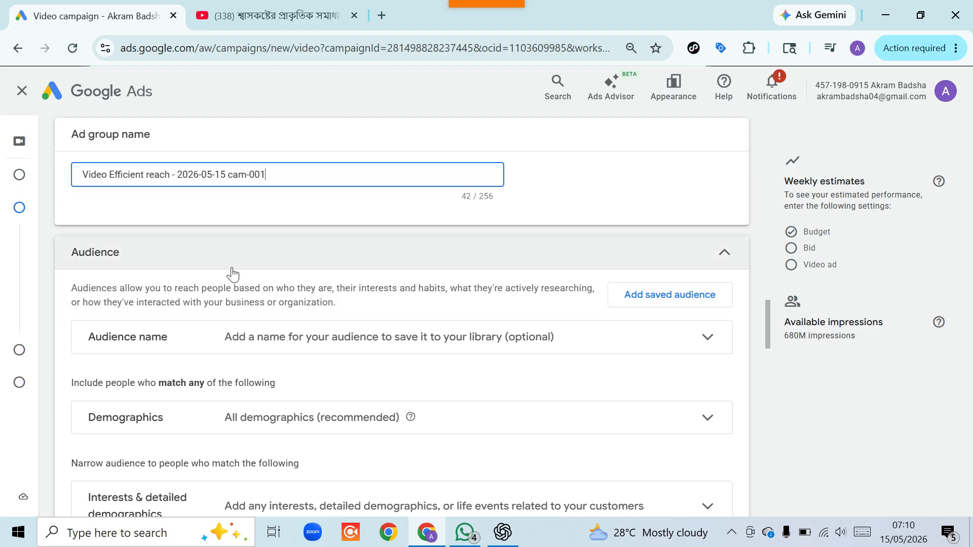
pyautogui.scroll(-2, 231, 283)
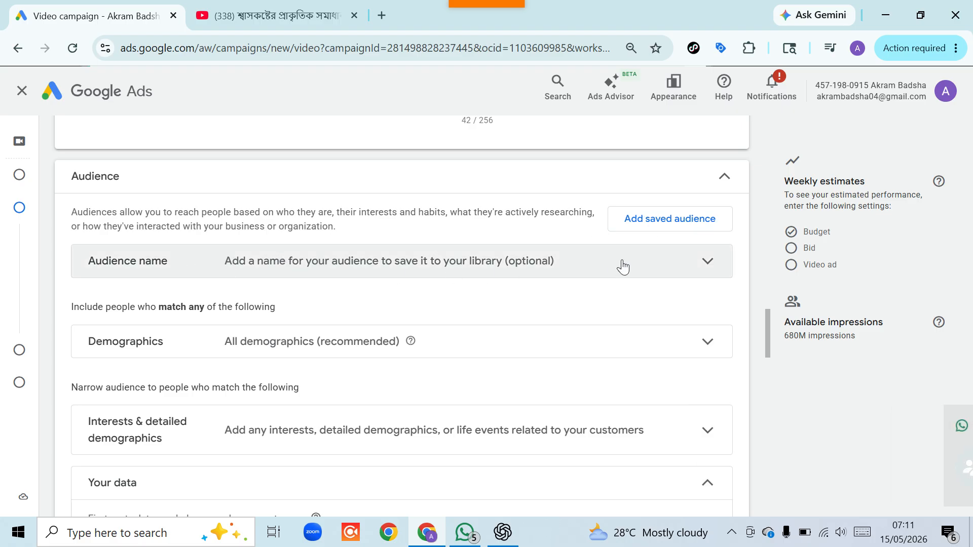
pyautogui.click(707, 266)
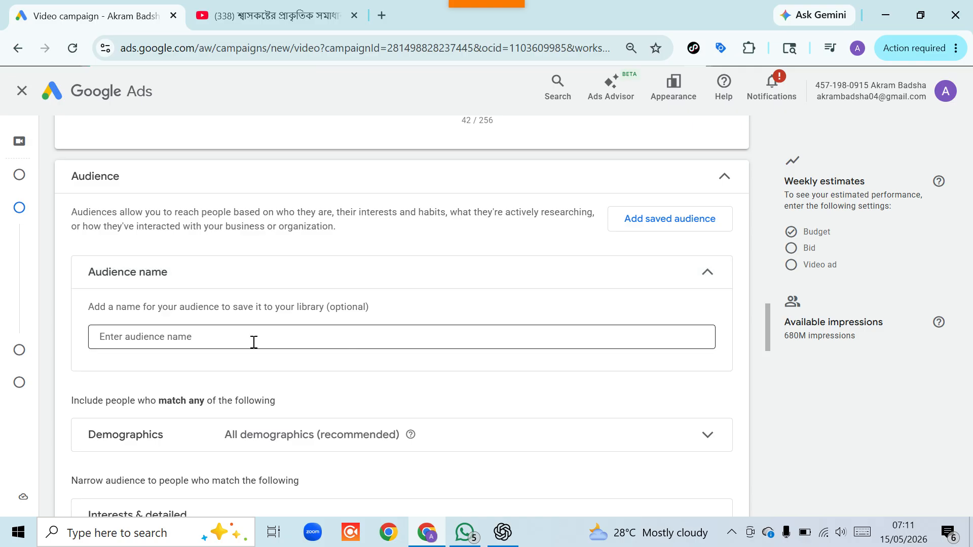
pyautogui.scroll(-1, 264, 353)
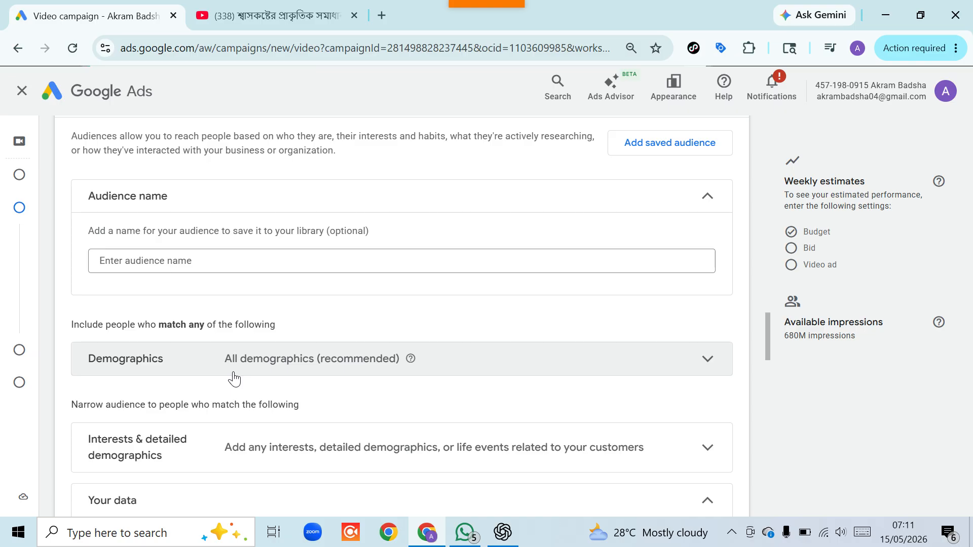
# Step: Expand the audience's demographics and set the minimum age to 25
pyautogui.scroll(-2, 234, 377)
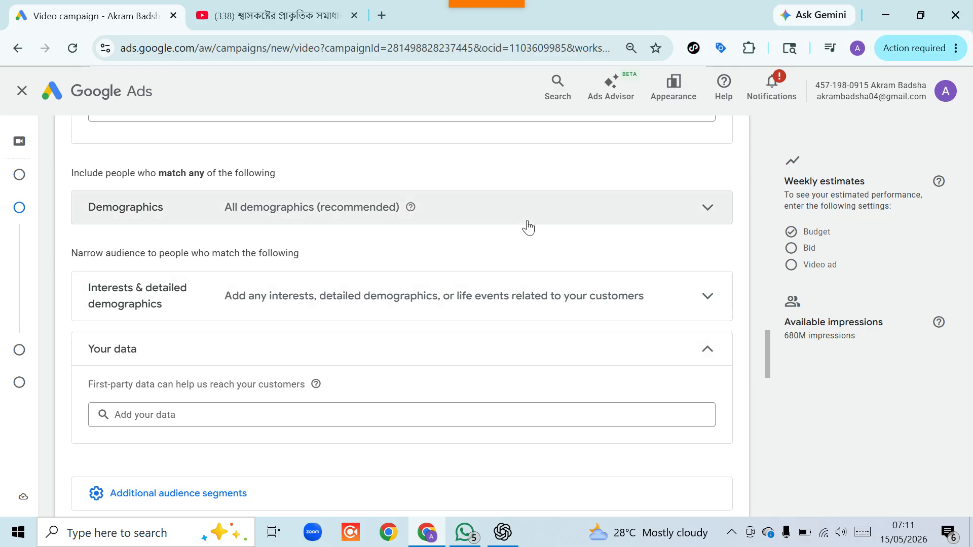
pyautogui.click(707, 208)
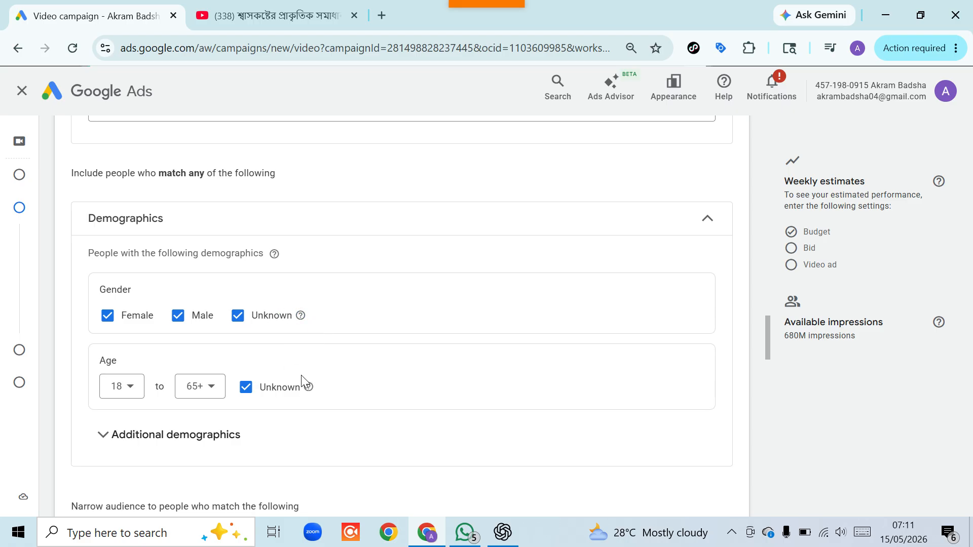
pyautogui.click(134, 394)
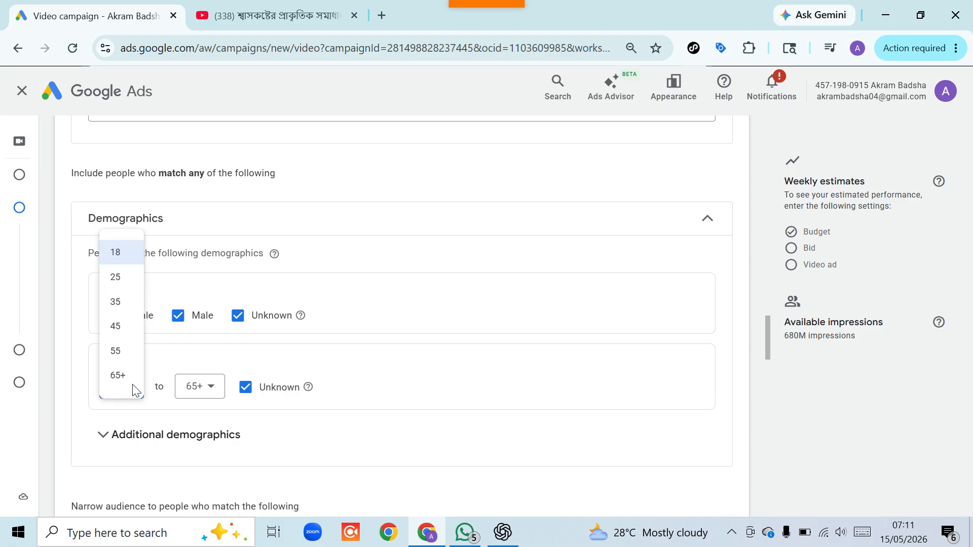
pyautogui.click(119, 278)
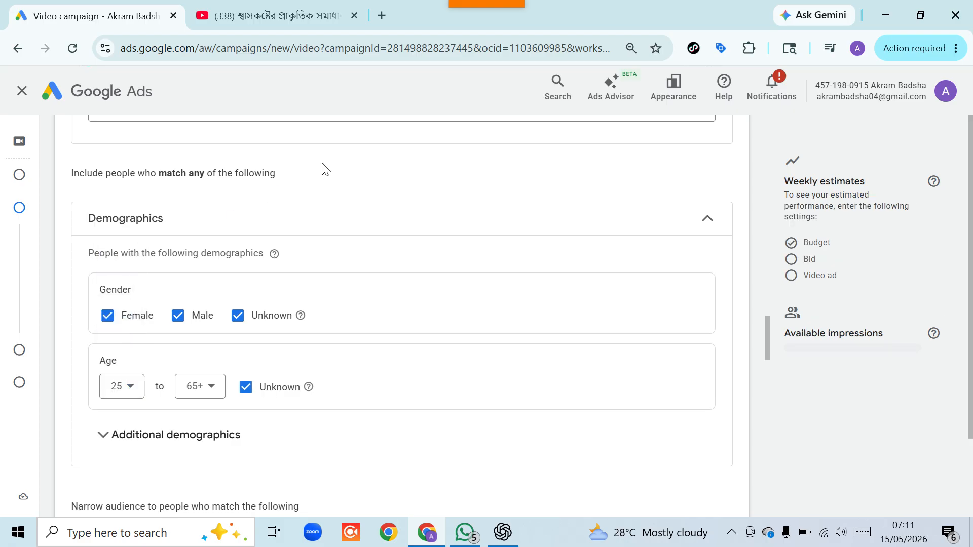
# Step: Examine the additional demographics for parental status and household income, and collapse the Demographics section
pyautogui.scroll(-3, 588, 26)
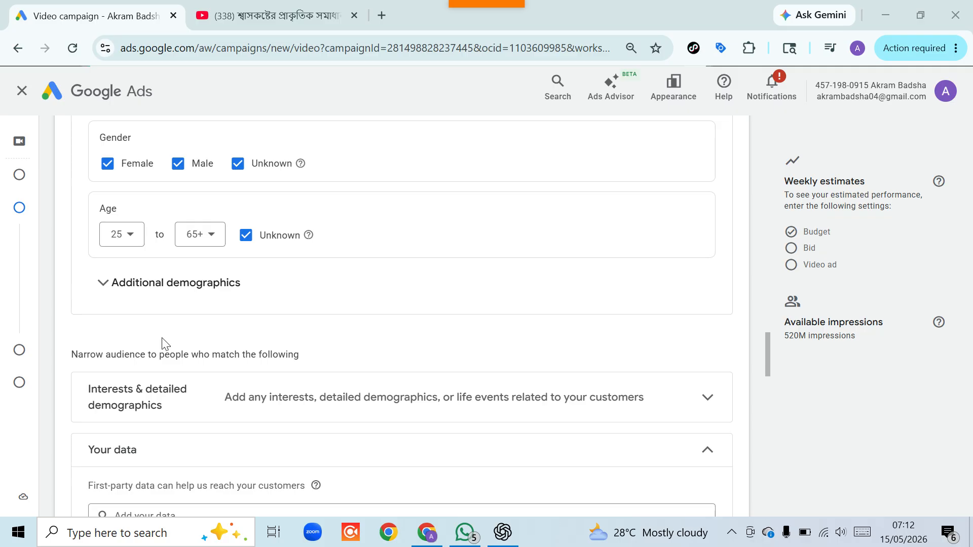
pyautogui.click(114, 284)
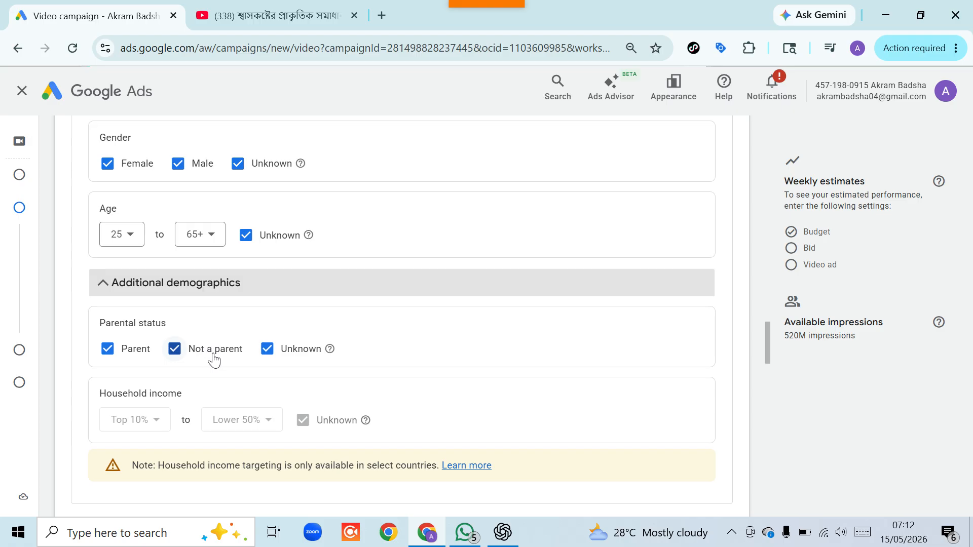
pyautogui.click(311, 292)
pyautogui.scroll(1, 406, 231)
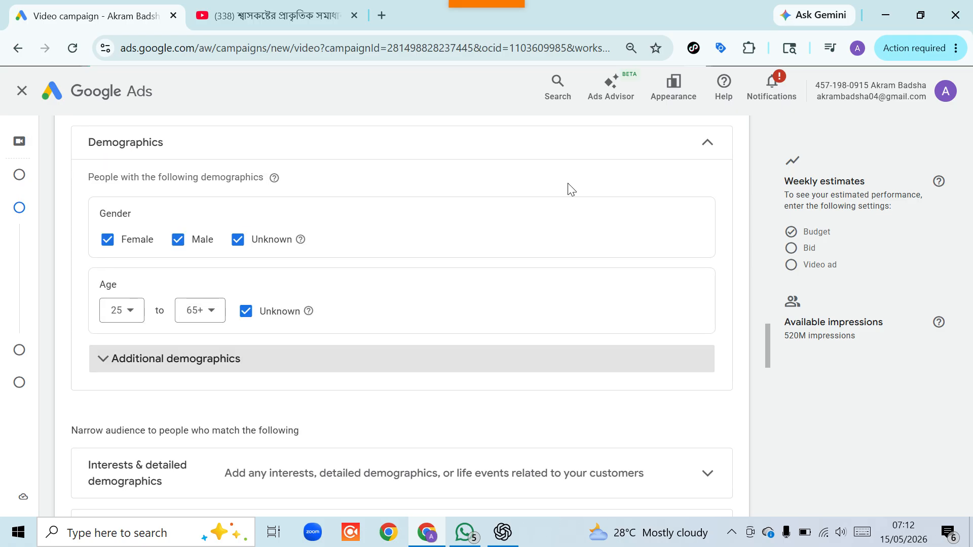
pyautogui.click(701, 144)
# Step: View the search for first-party data segments under Your data and close it without adding a segment
pyautogui.scroll(-1, 444, 232)
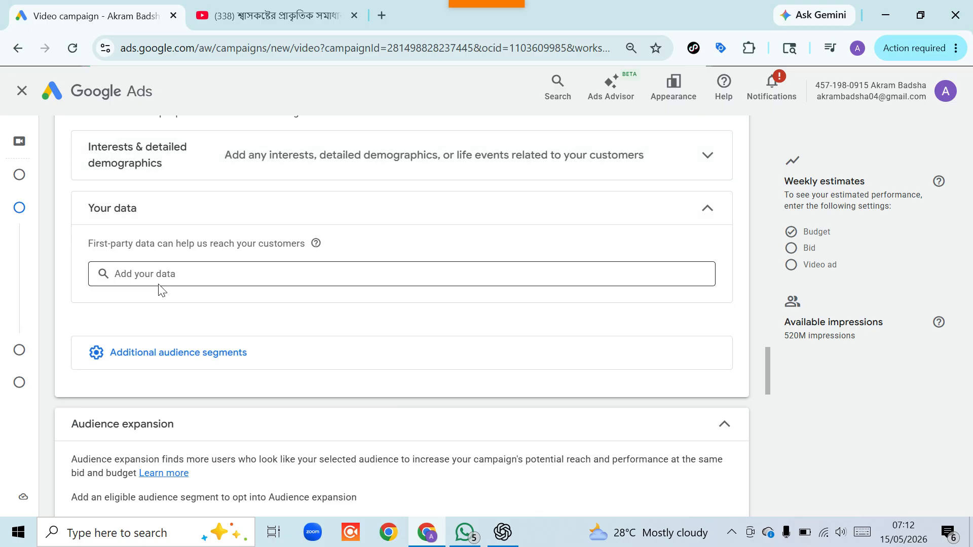
pyautogui.scroll(-1, 463, 274)
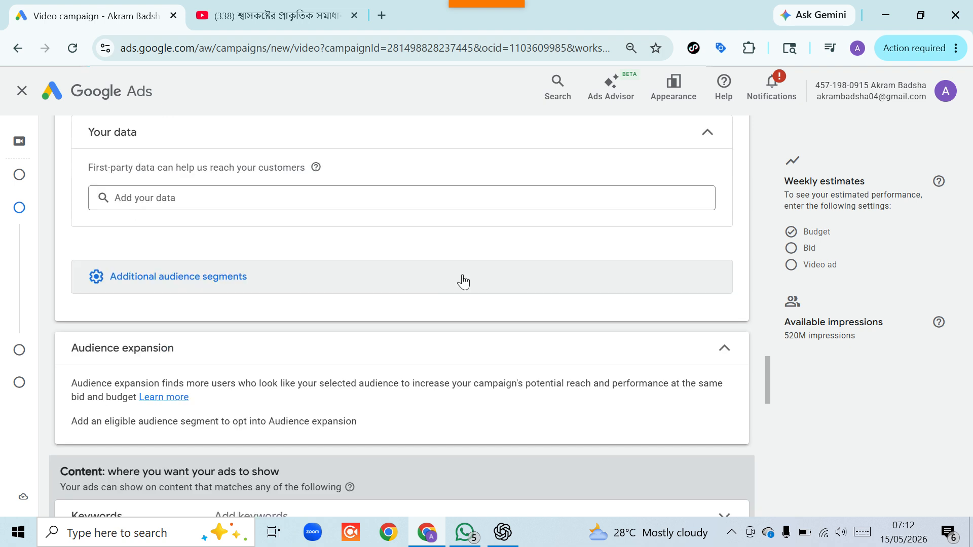
pyautogui.click(471, 195)
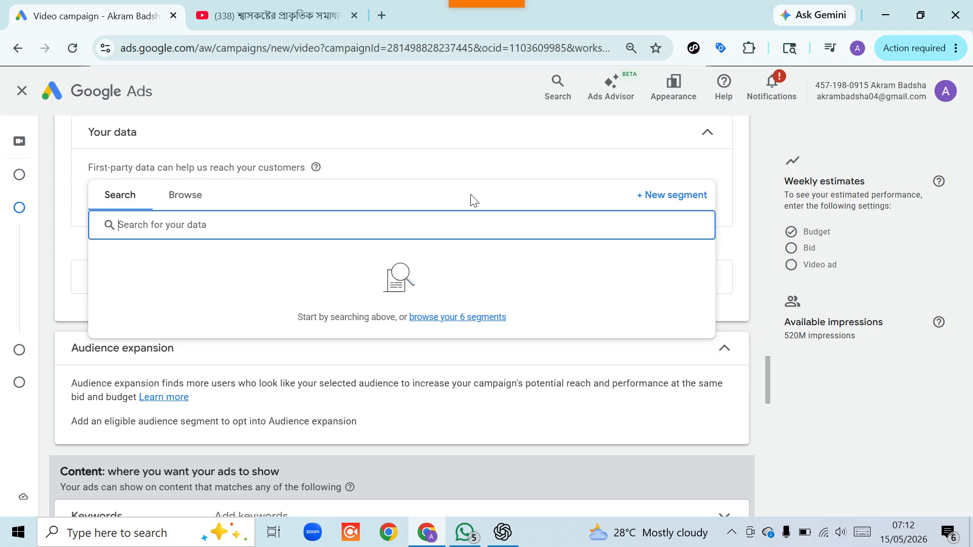
pyautogui.click(518, 197)
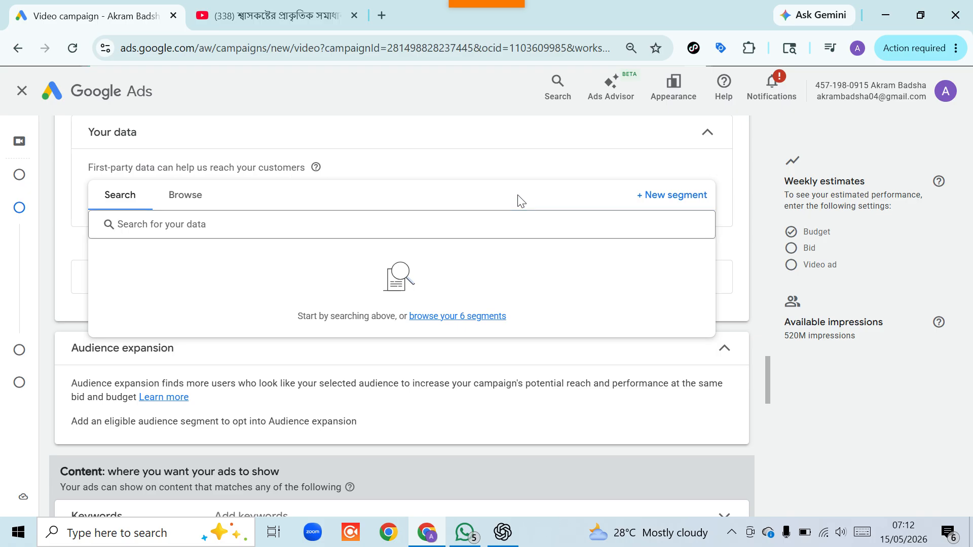
pyautogui.click(816, 373)
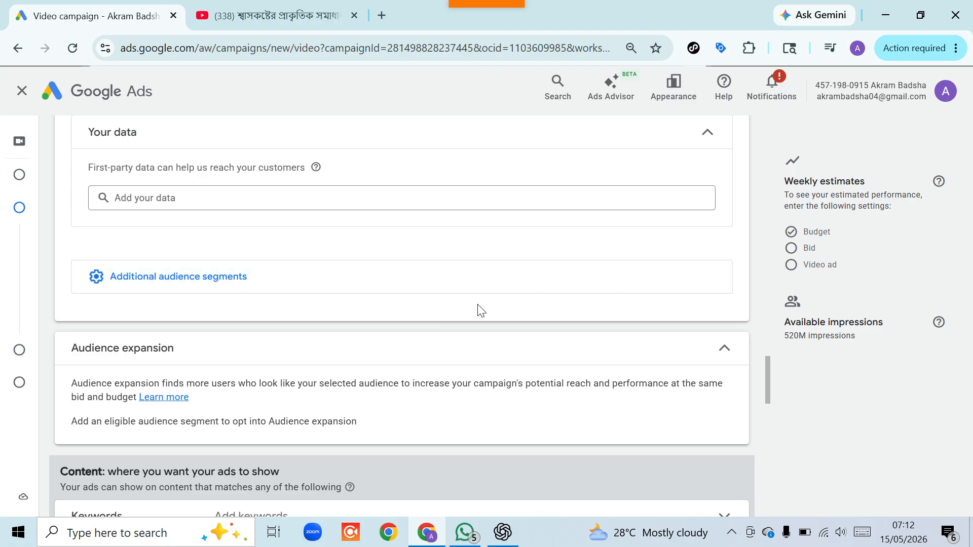
# Step: Look through the additional audience segments, expanding and collapsing Custom search terms and Exclusions without adding anything
pyautogui.click(478, 287)
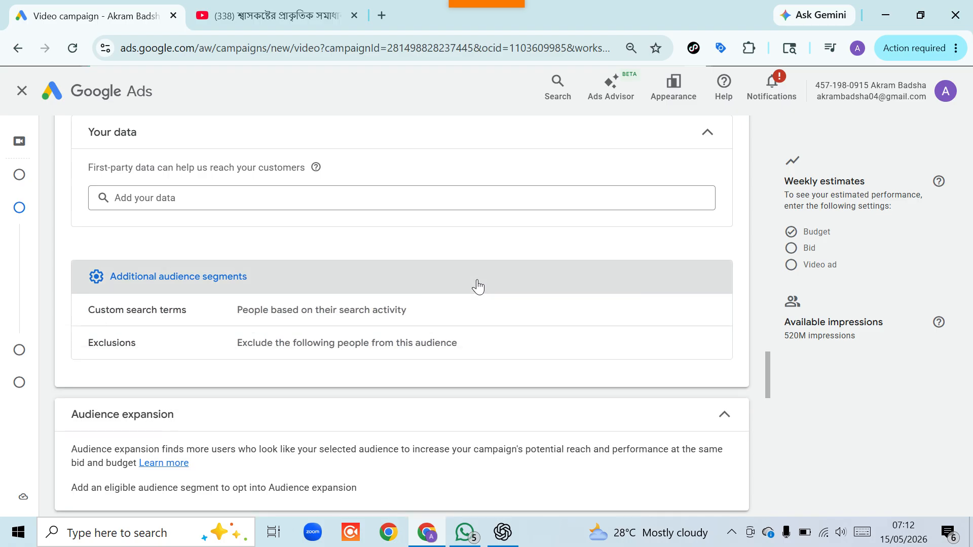
pyautogui.click(409, 310)
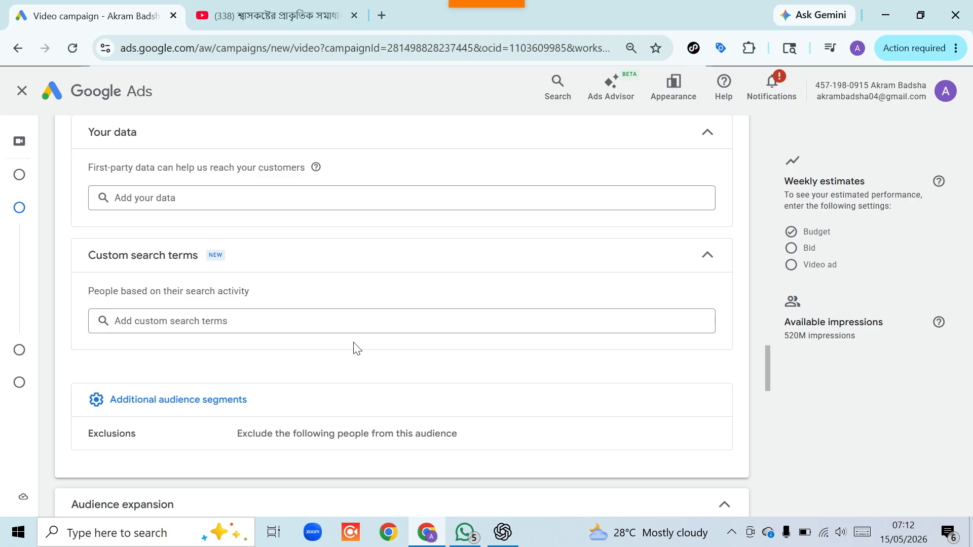
pyautogui.click(706, 255)
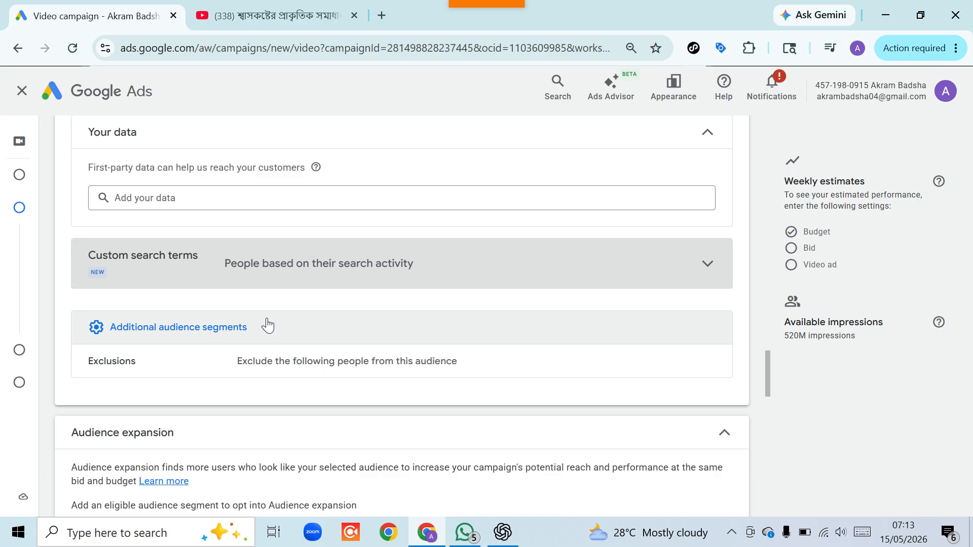
pyautogui.scroll(-1, 267, 326)
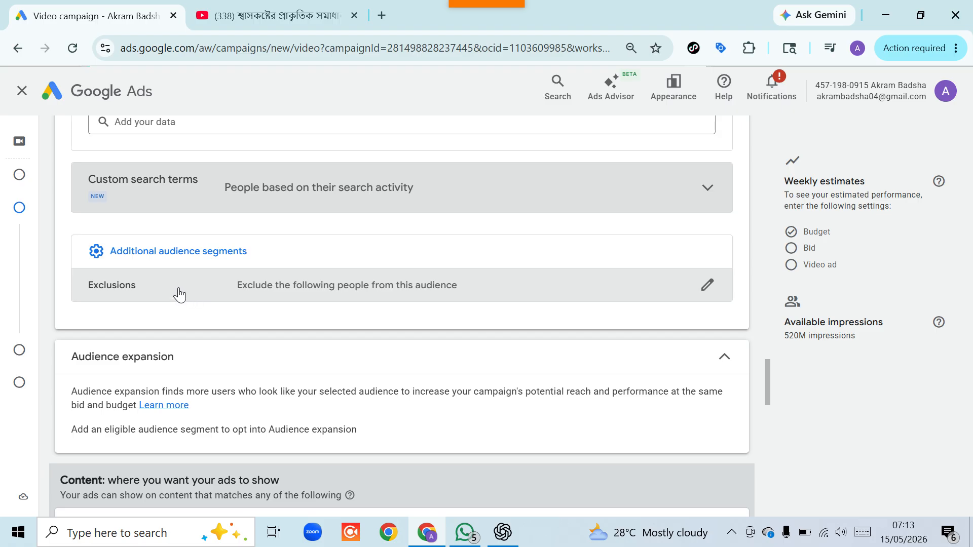
pyautogui.click(243, 287)
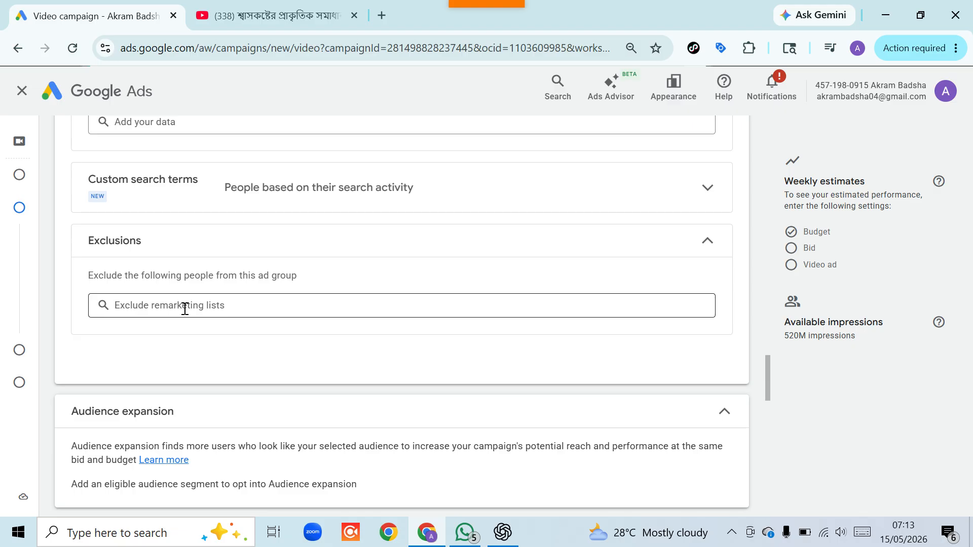
pyautogui.click(706, 245)
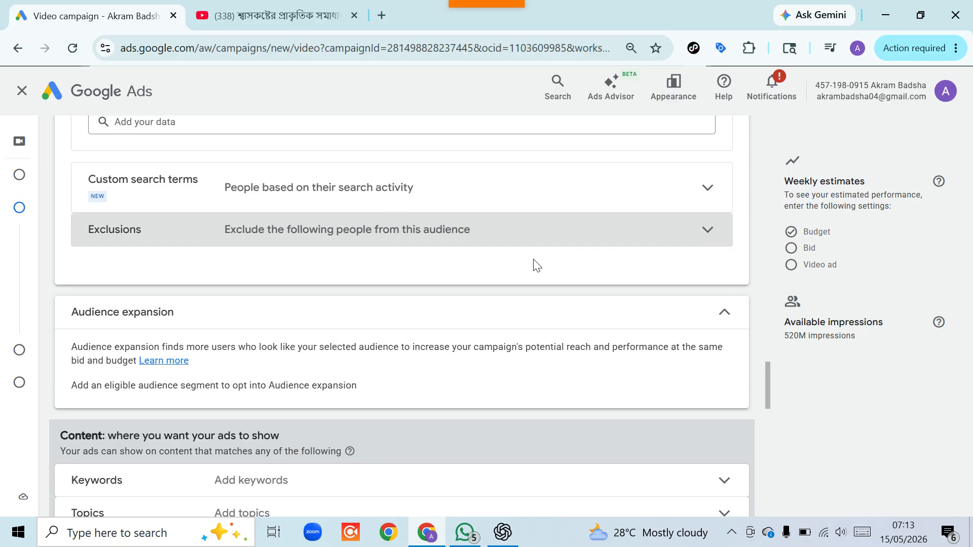
# Step: Review the content targeting options by expanding and collapsing Keywords, Topics and Placements without adding any
pyautogui.scroll(-3, 536, 264)
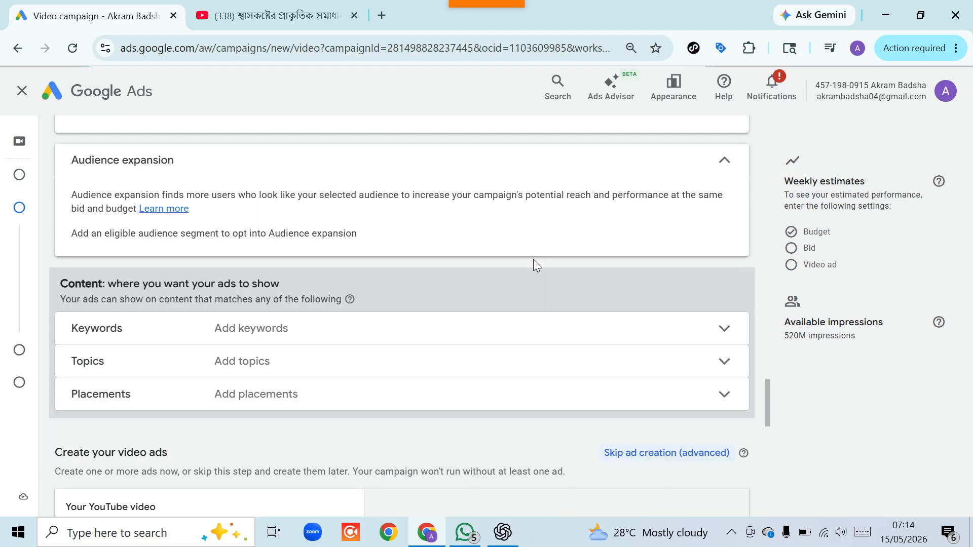
pyautogui.scroll(-1, 533, 262)
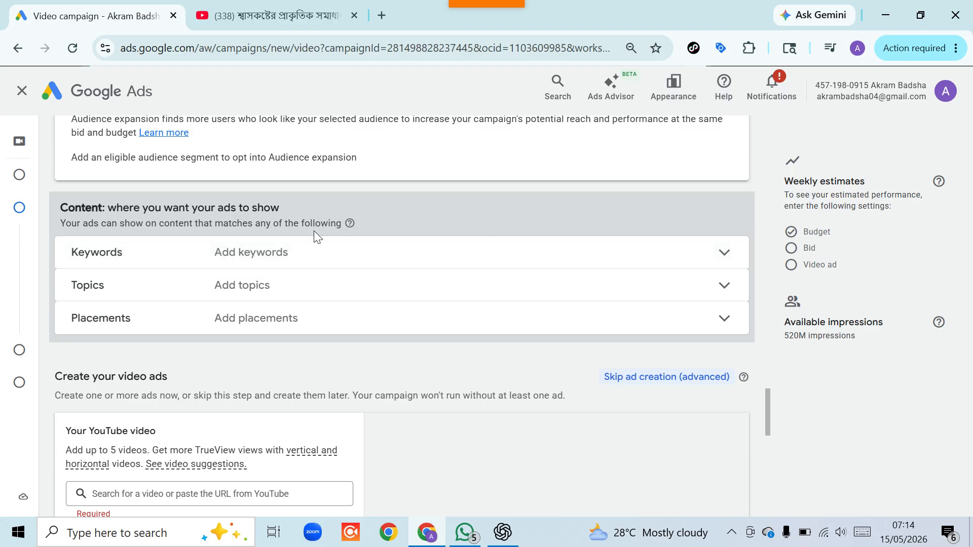
pyautogui.click(727, 261)
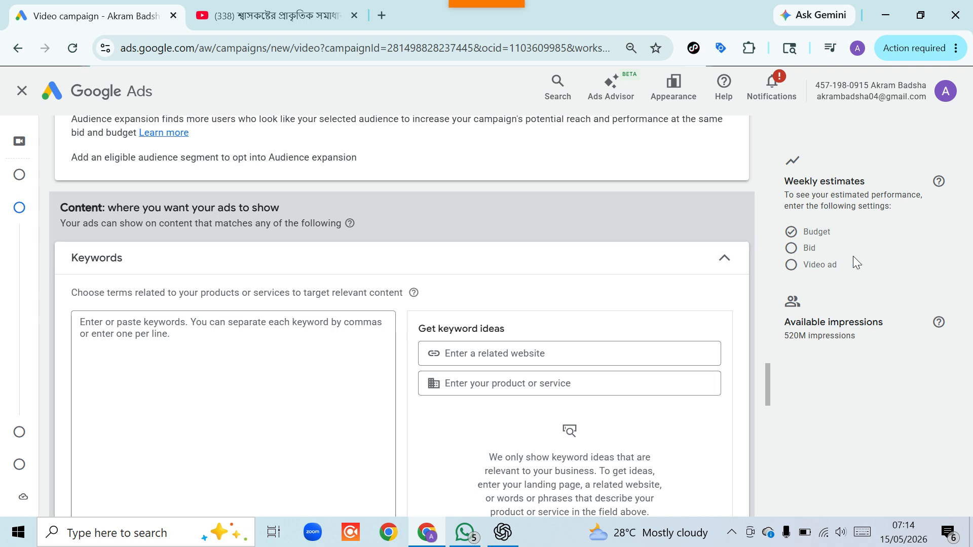
pyautogui.click(728, 261)
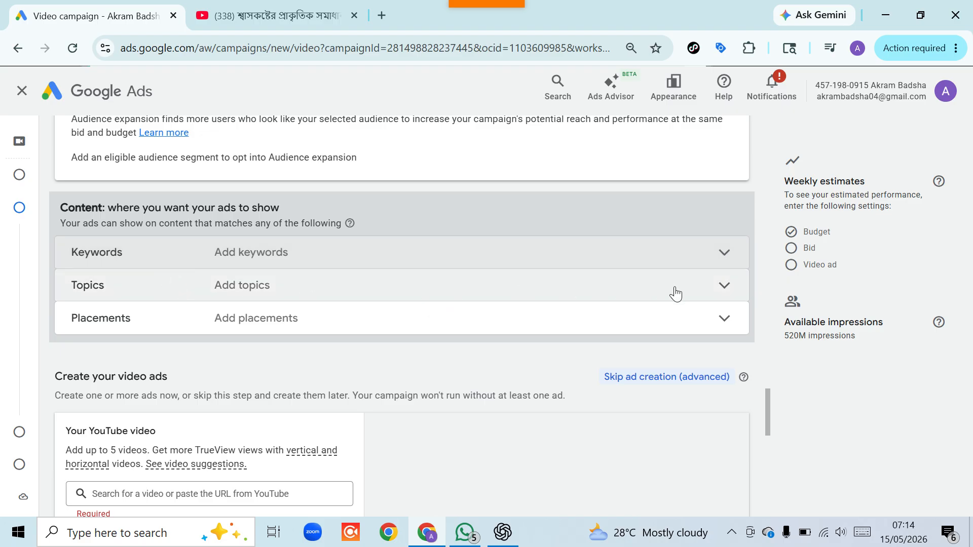
pyautogui.click(722, 288)
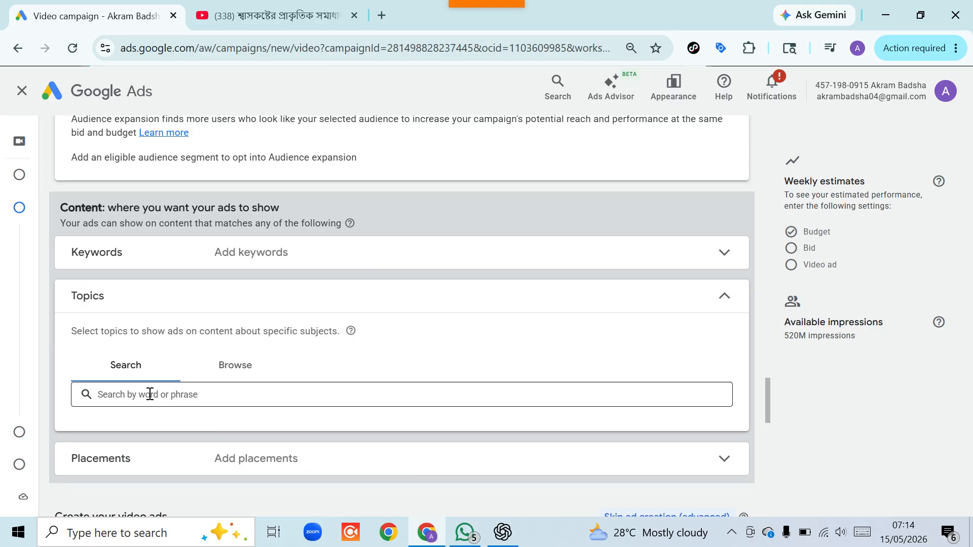
pyautogui.click(728, 301)
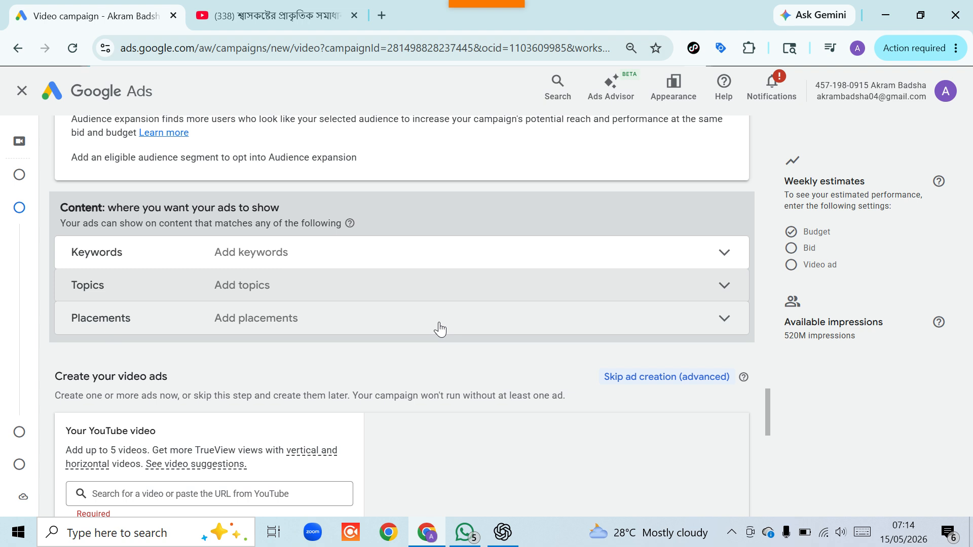
pyautogui.click(723, 320)
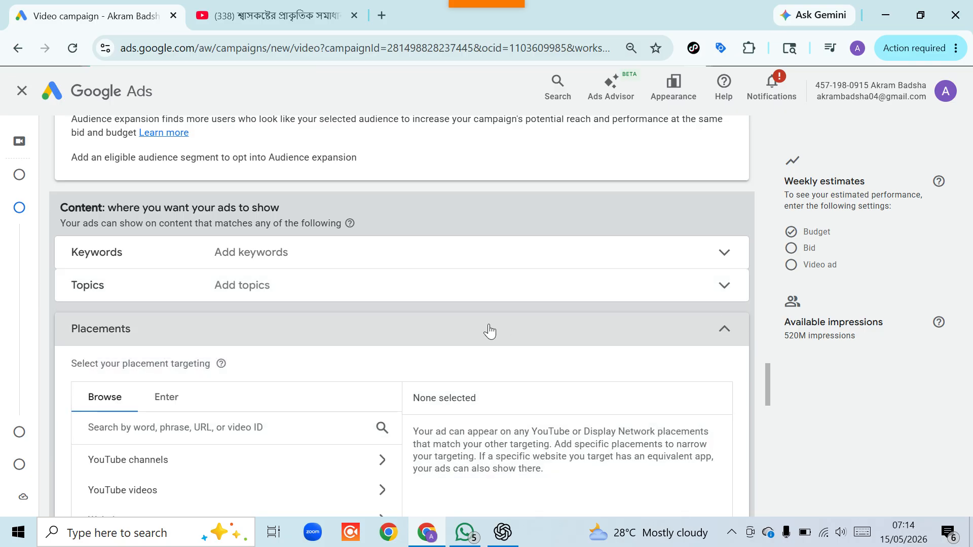
pyautogui.scroll(-2, 488, 332)
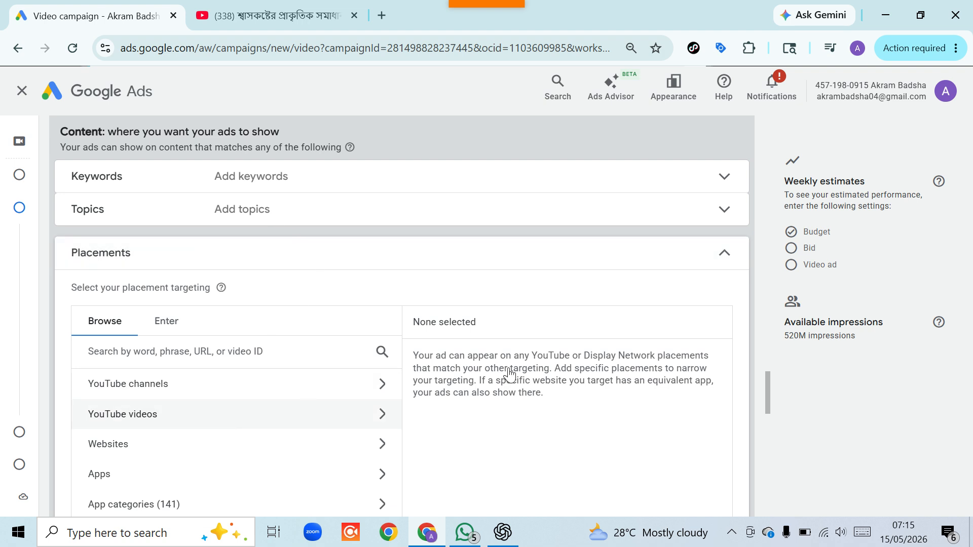
pyautogui.click(728, 251)
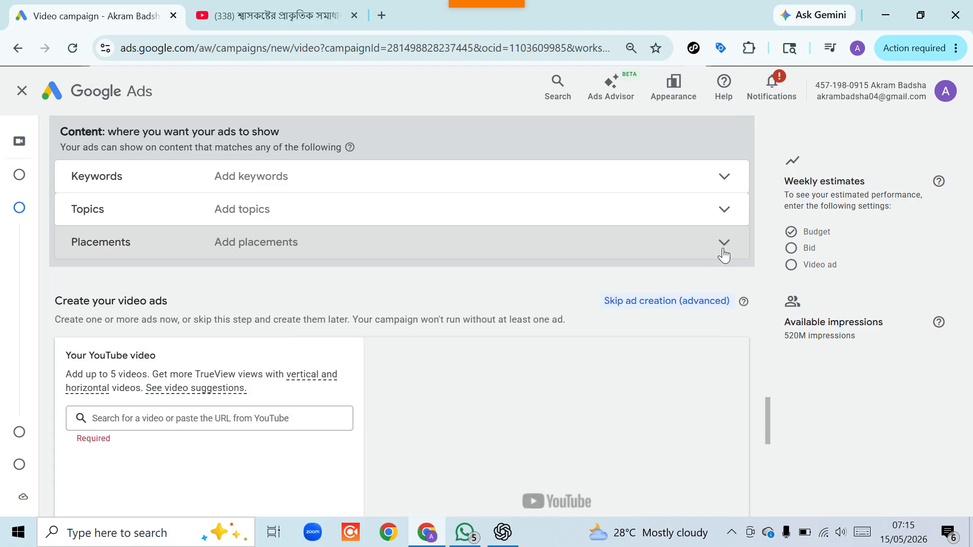
# Step: Switch to YouTube, open the Online Homeo Hall video from the Smart Homeo Hall channel's long-form videos and pause it
pyautogui.scroll(-2, 500, 299)
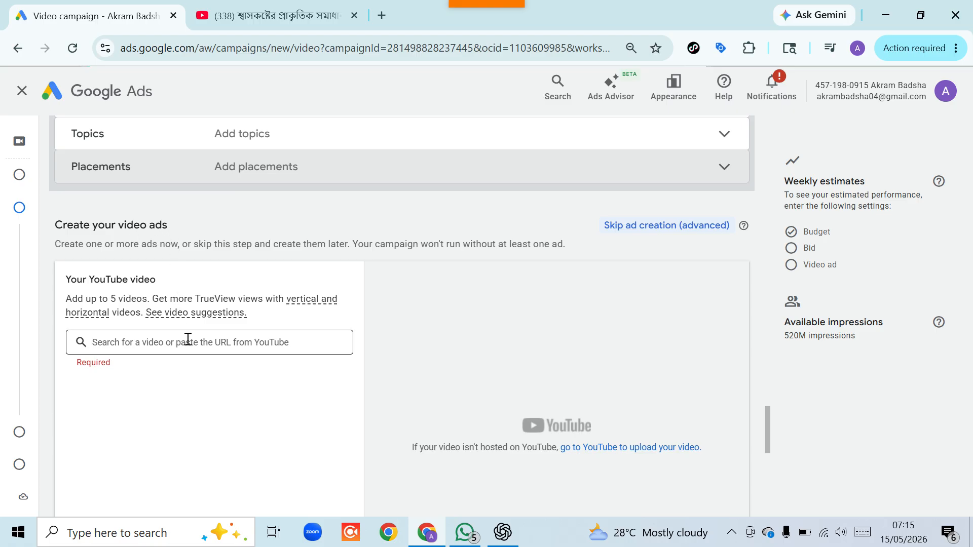
pyautogui.scroll(-2, 192, 340)
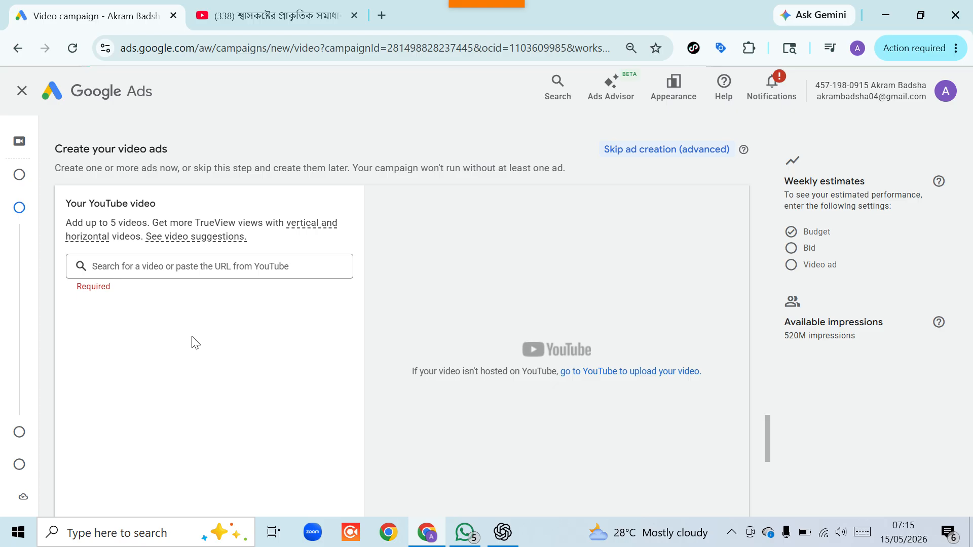
pyautogui.moveTo(486, 4)
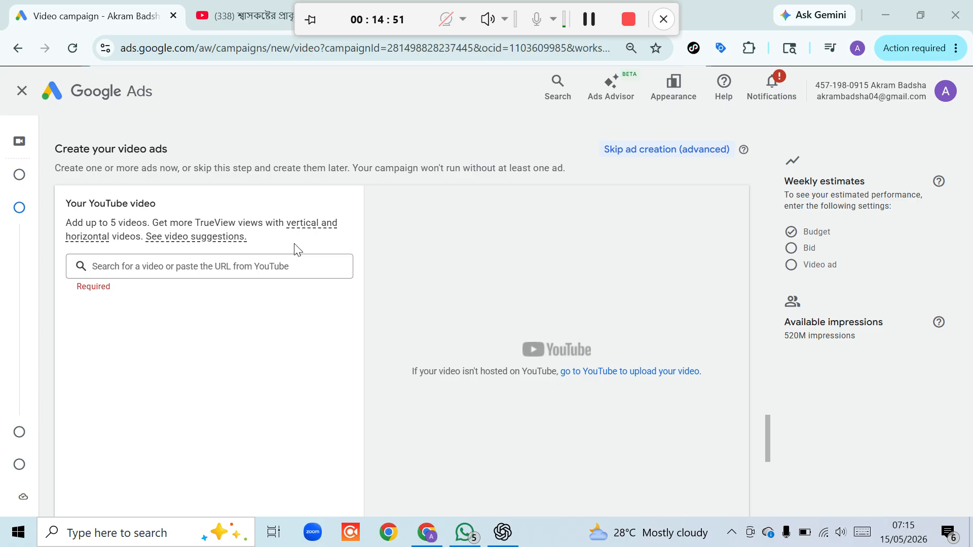
pyautogui.click(140, 20)
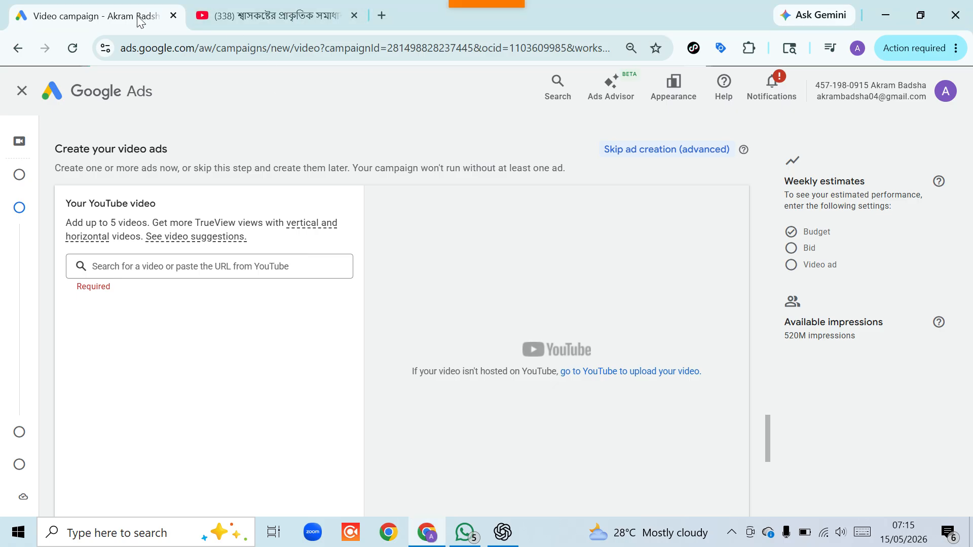
pyautogui.click(286, 15)
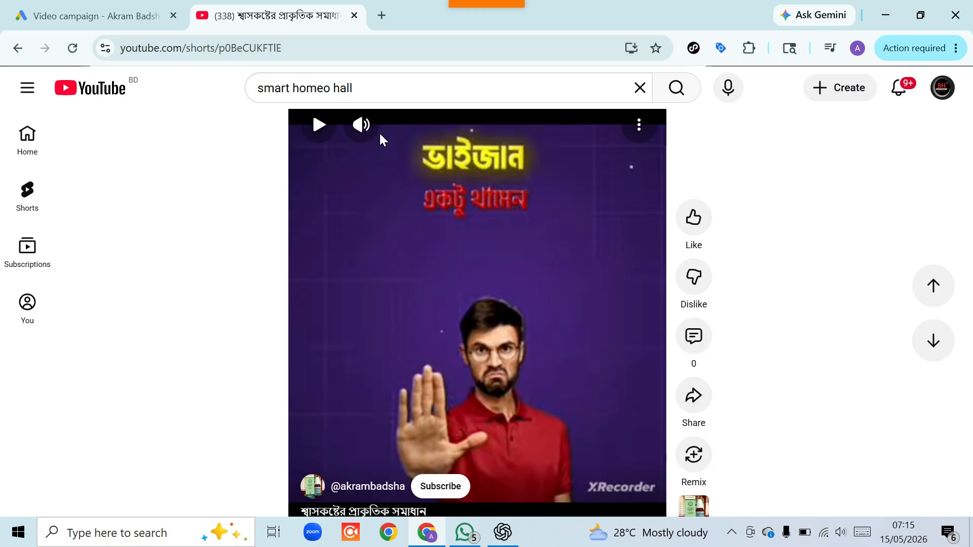
pyautogui.click(16, 50)
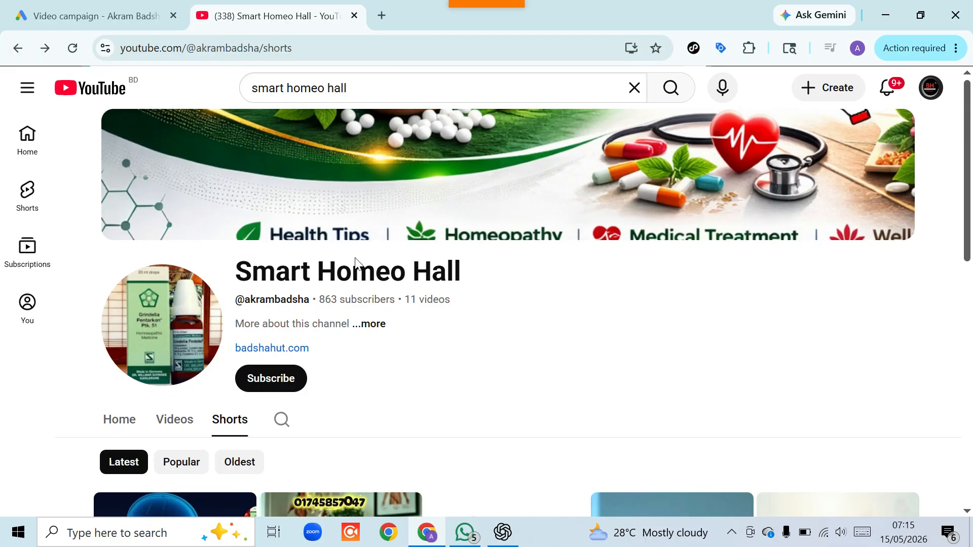
pyautogui.scroll(-3, 363, 304)
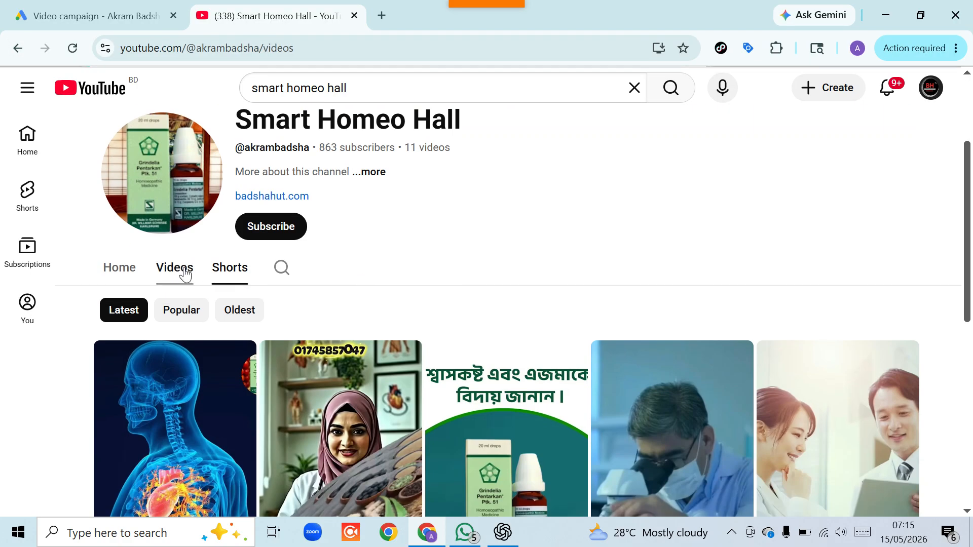
pyautogui.click(184, 267)
pyautogui.scroll(-3, 293, 252)
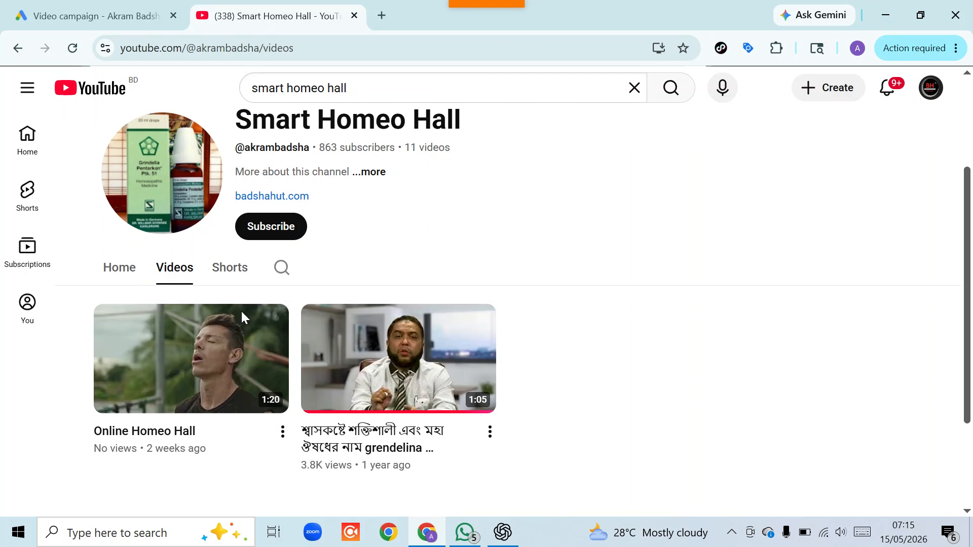
pyautogui.rightClick(178, 351)
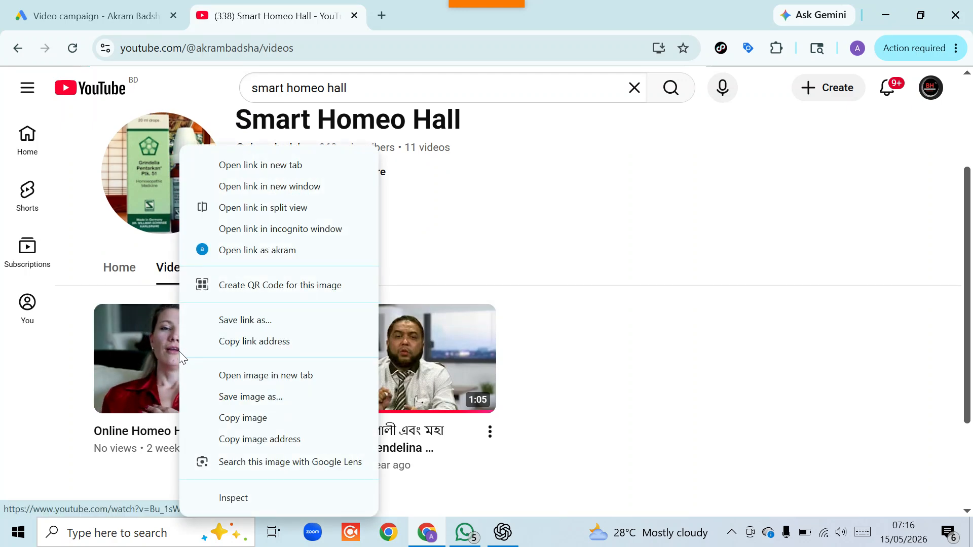
pyautogui.click(152, 353)
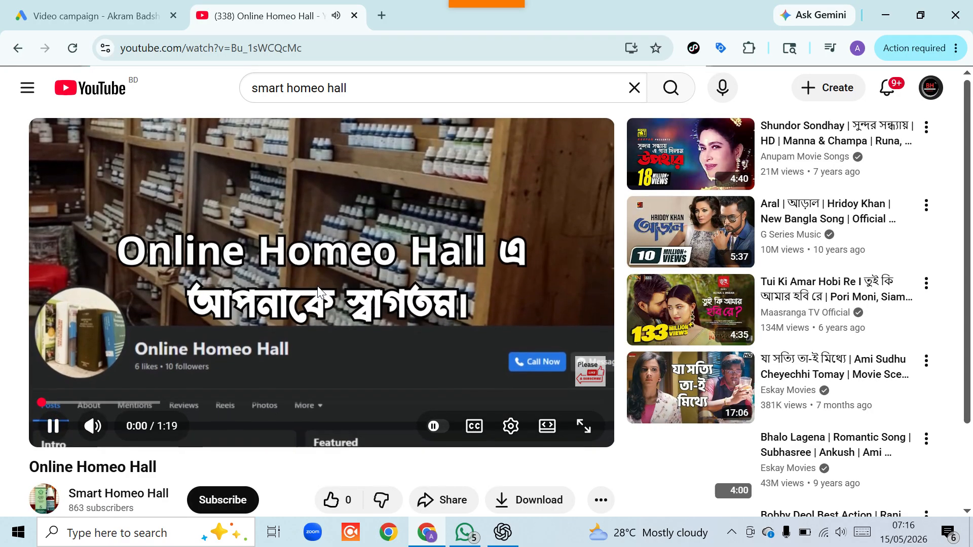
pyautogui.click(317, 286)
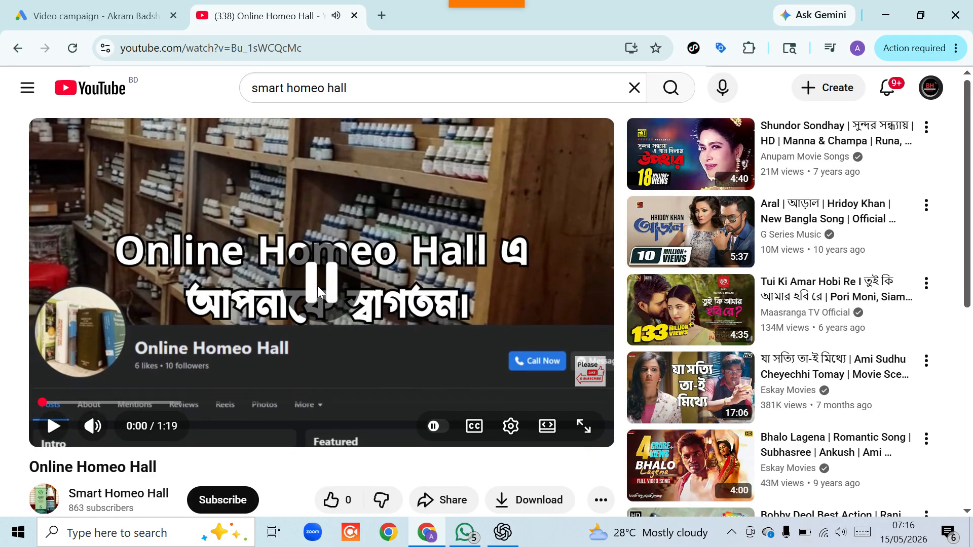
# Step: Copy the share link of the Online Homeo Hall video
pyautogui.scroll(-1, 355, 310)
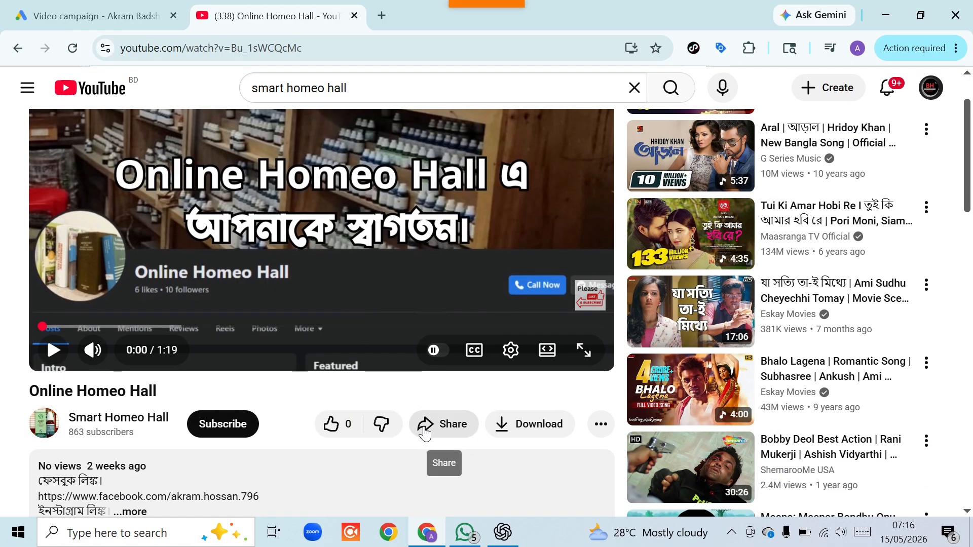
pyautogui.click(424, 425)
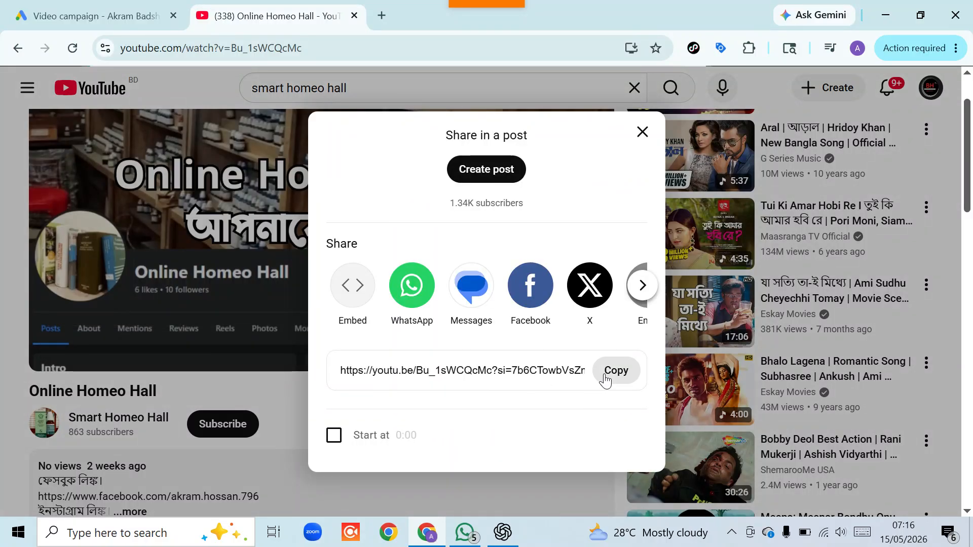
pyautogui.click(606, 380)
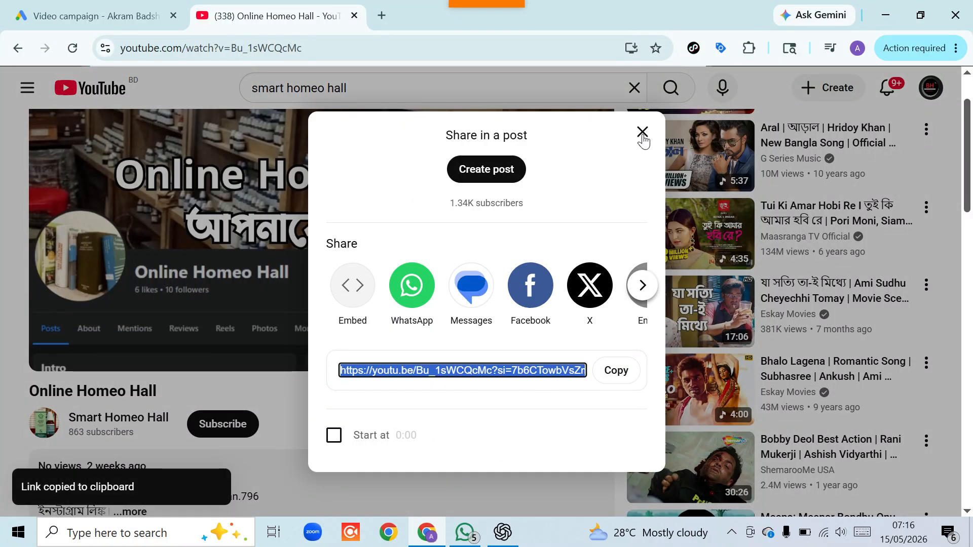
# Step: Return to the Google Ads campaign and add the Online Homeo Hall video to the video ad using its copied link
pyautogui.click(147, 17)
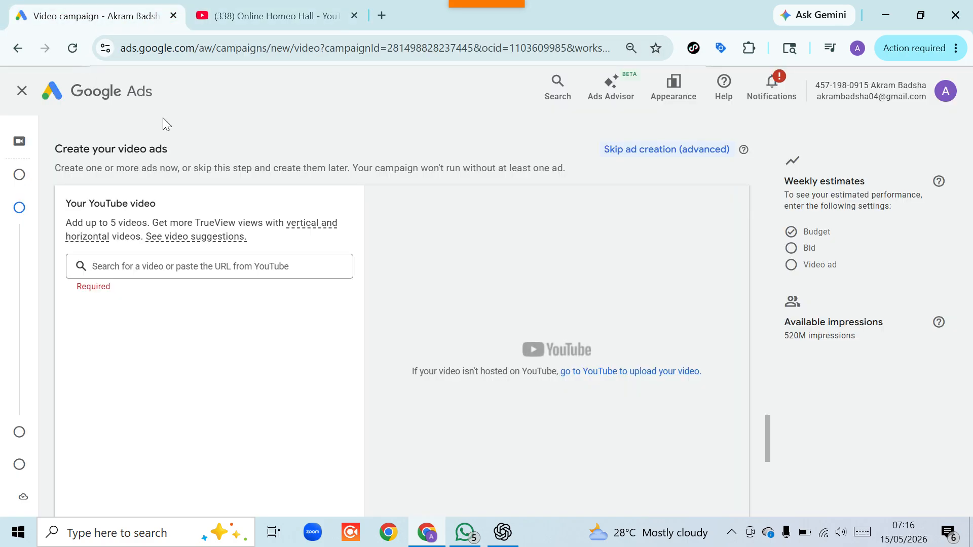
pyautogui.click(121, 265)
pyautogui.rightClick(119, 263)
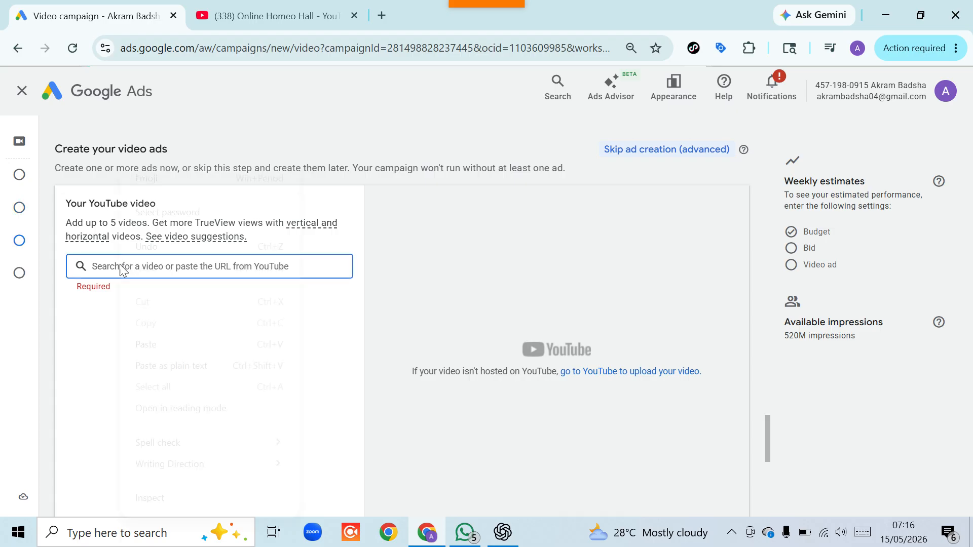
pyautogui.click(149, 349)
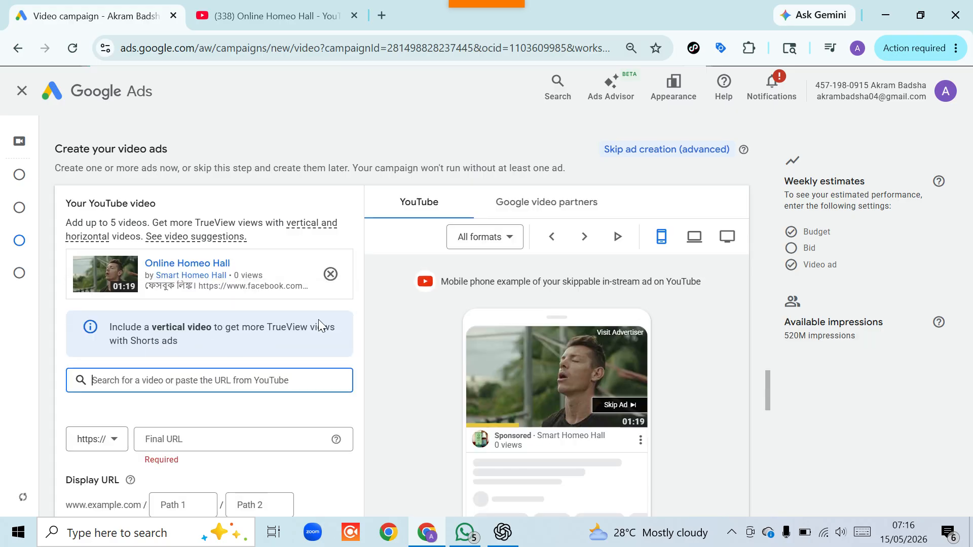
pyautogui.scroll(-1, 321, 320)
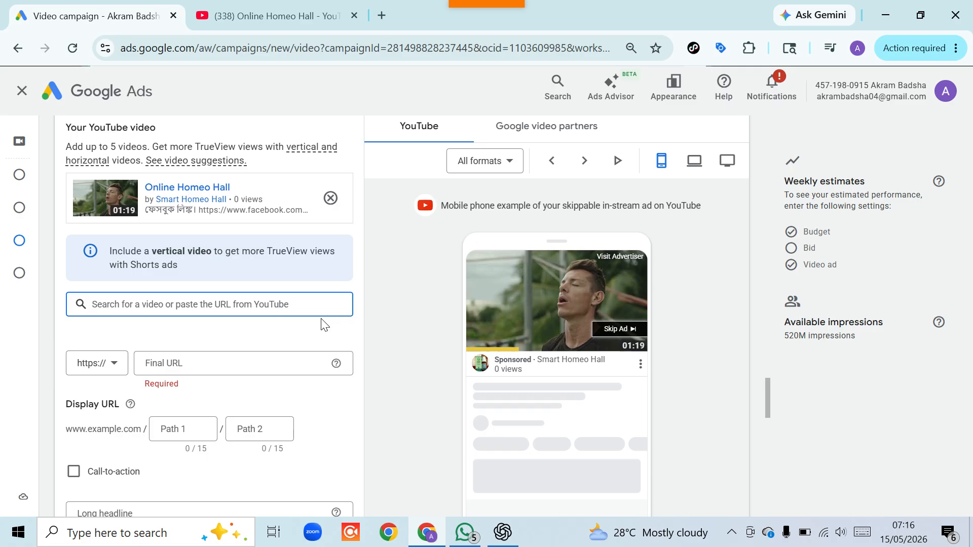
pyautogui.click(464, 533)
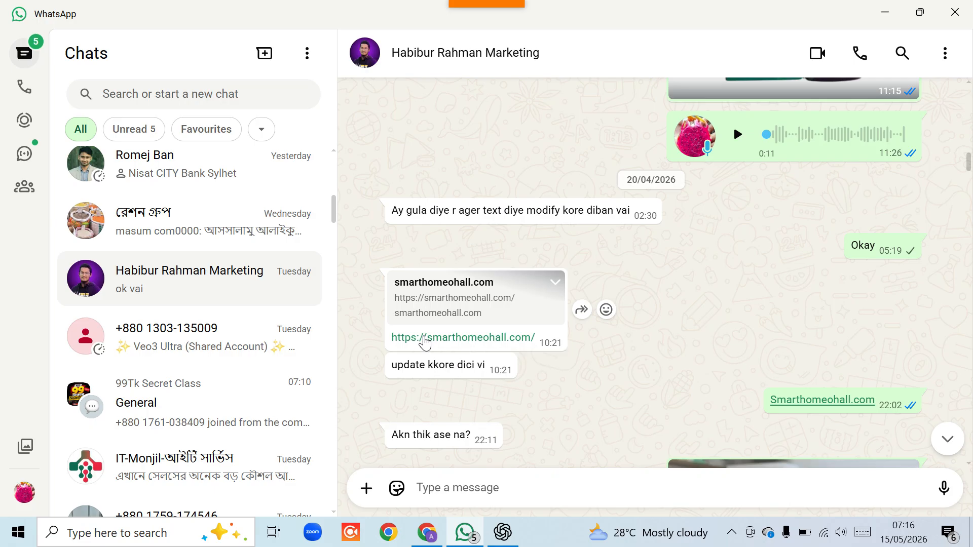
pyautogui.rightClick(424, 344)
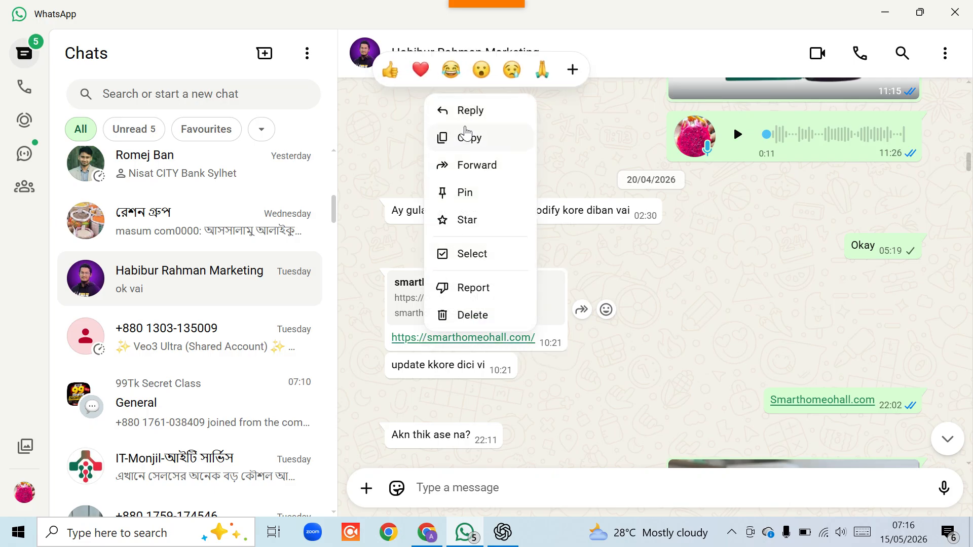
pyautogui.click(466, 139)
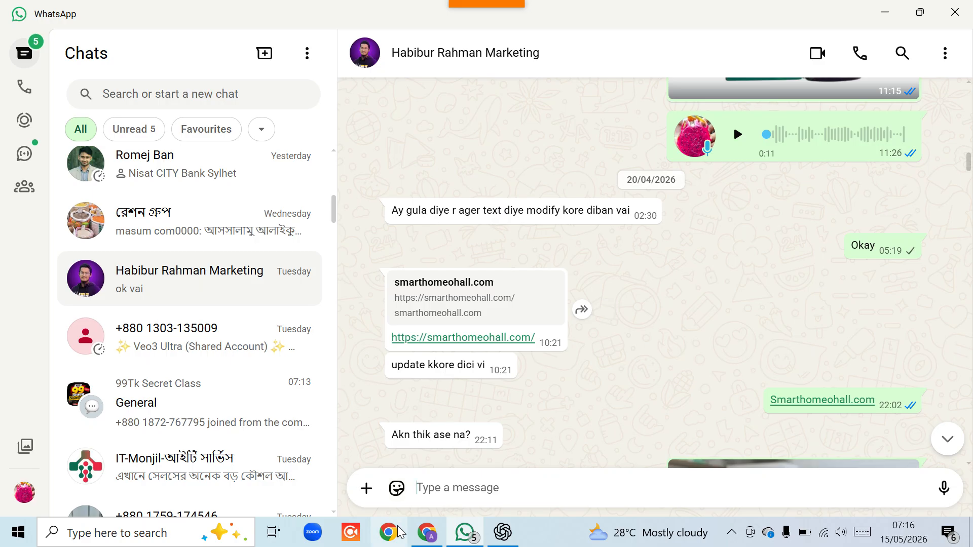
# Step: Return to the Google Ads campaign and paste smarthomeohall.com/ as the video ad's final URL
pyautogui.moveTo(424, 537)
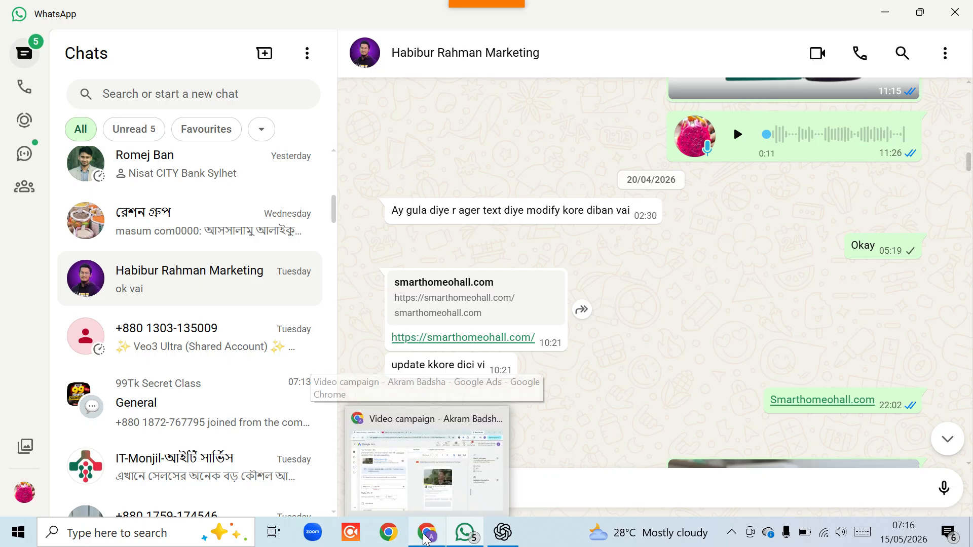
pyautogui.click(379, 503)
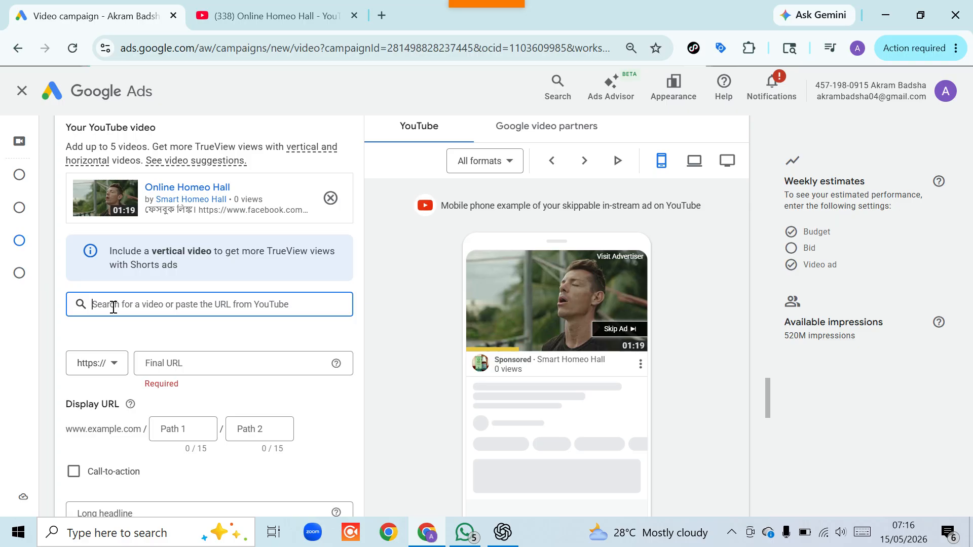
pyautogui.rightClick(164, 365)
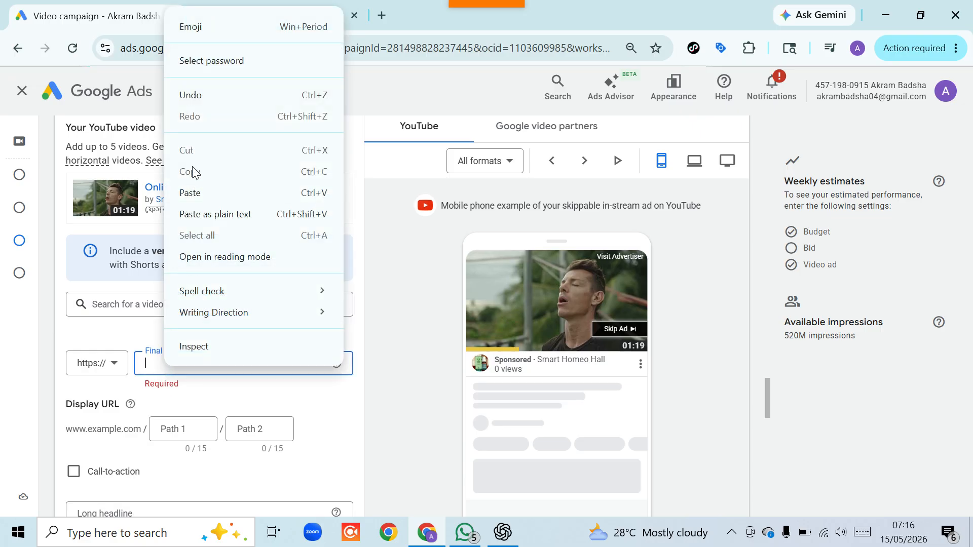
pyautogui.click(196, 200)
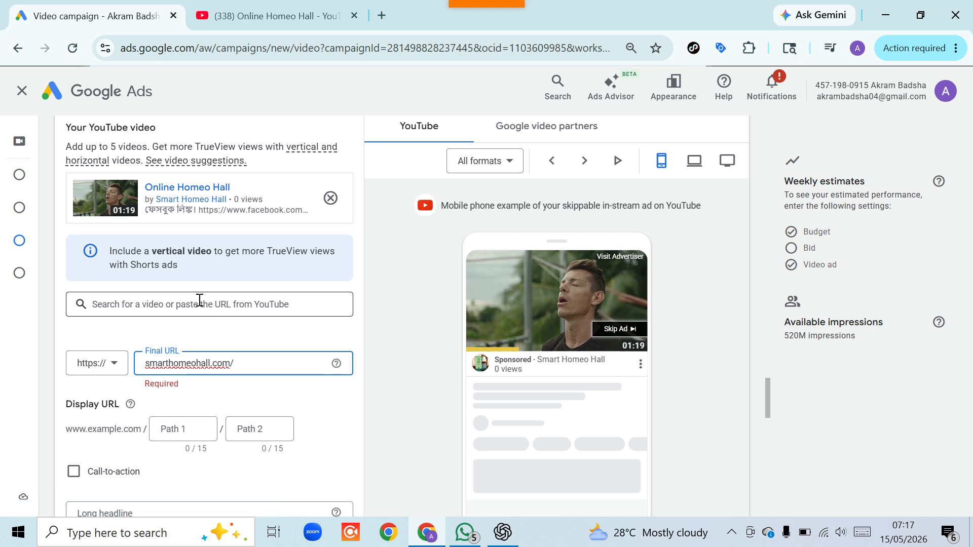
# Step: Enable the ad's call-to-action with the text "order now" and check it in the ad preview
pyautogui.scroll(-5, 199, 300)
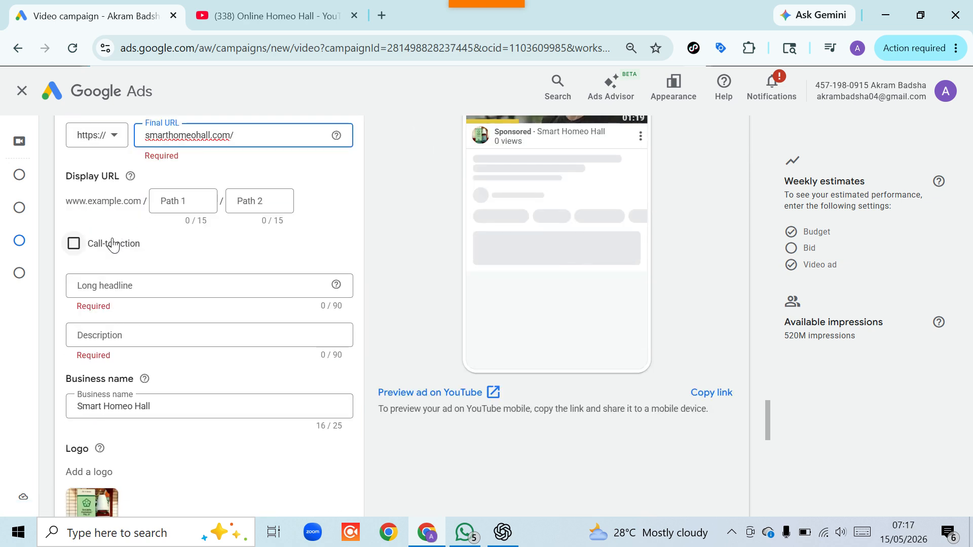
pyautogui.click(73, 245)
pyautogui.click(115, 287)
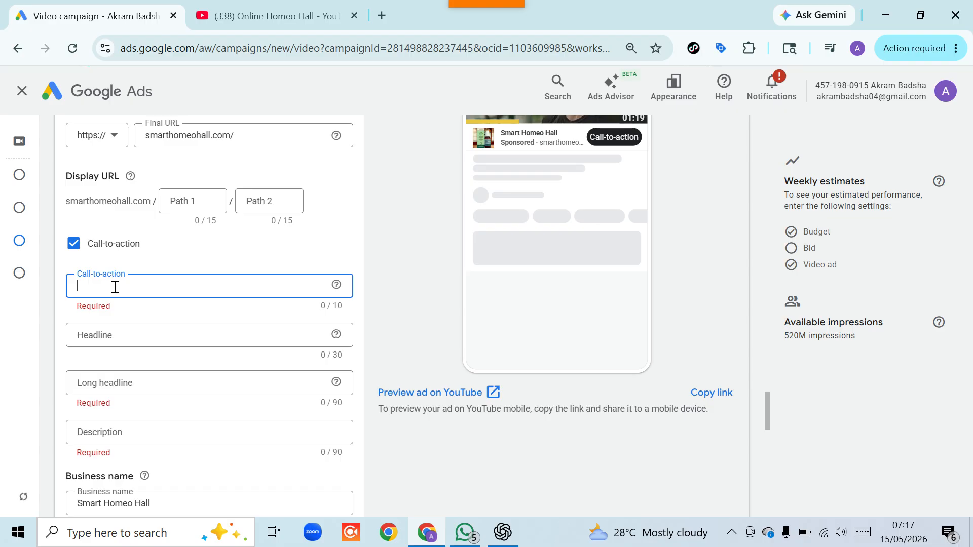
pyautogui.write('orde')
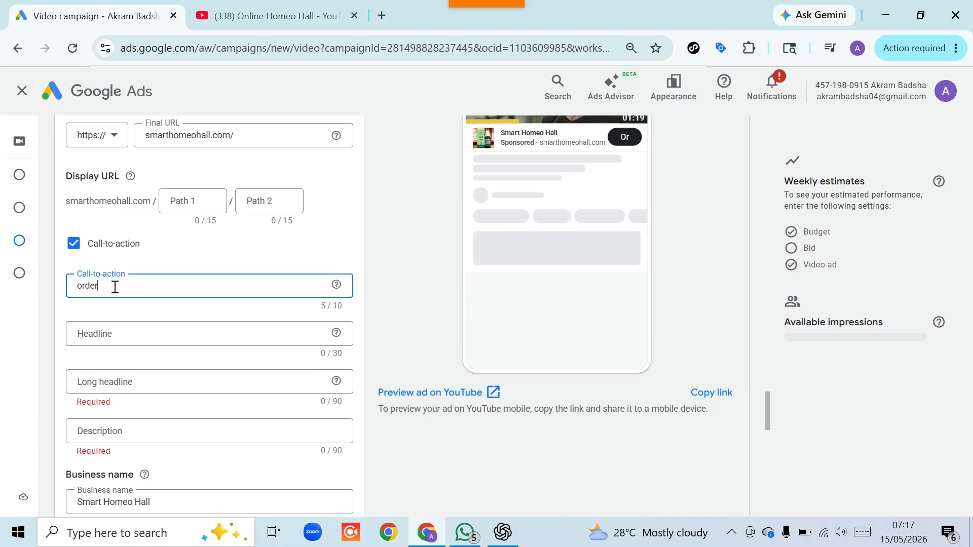
pyautogui.write('r')
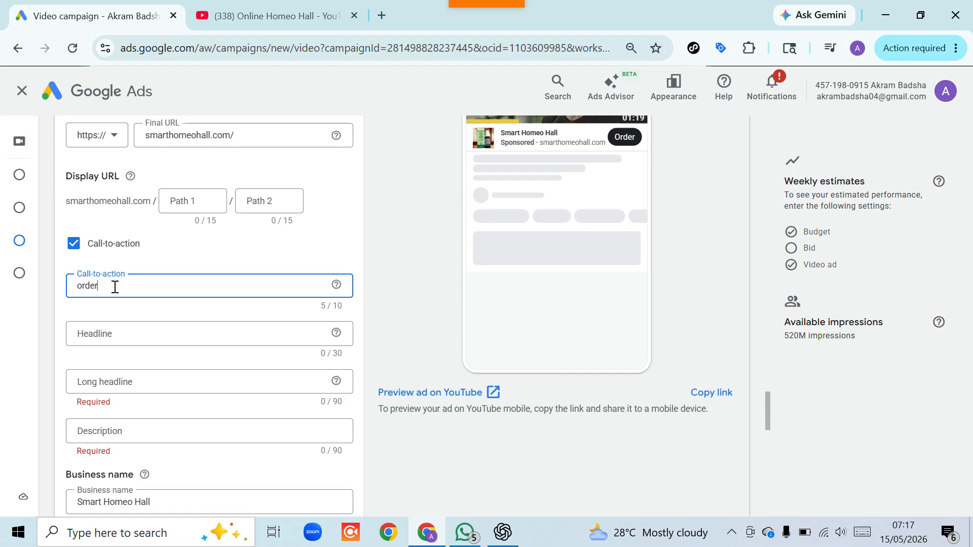
pyautogui.write(' now')
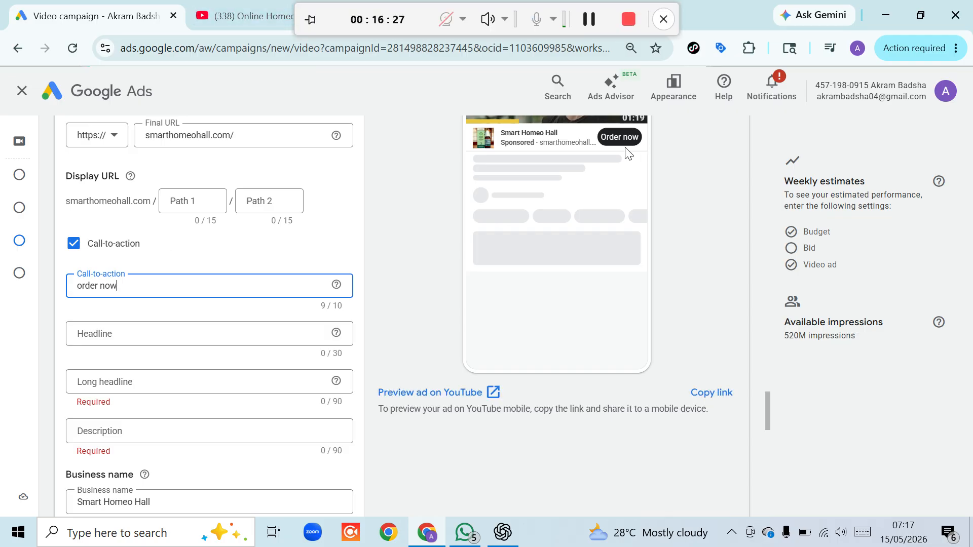
pyautogui.scroll(1, 626, 150)
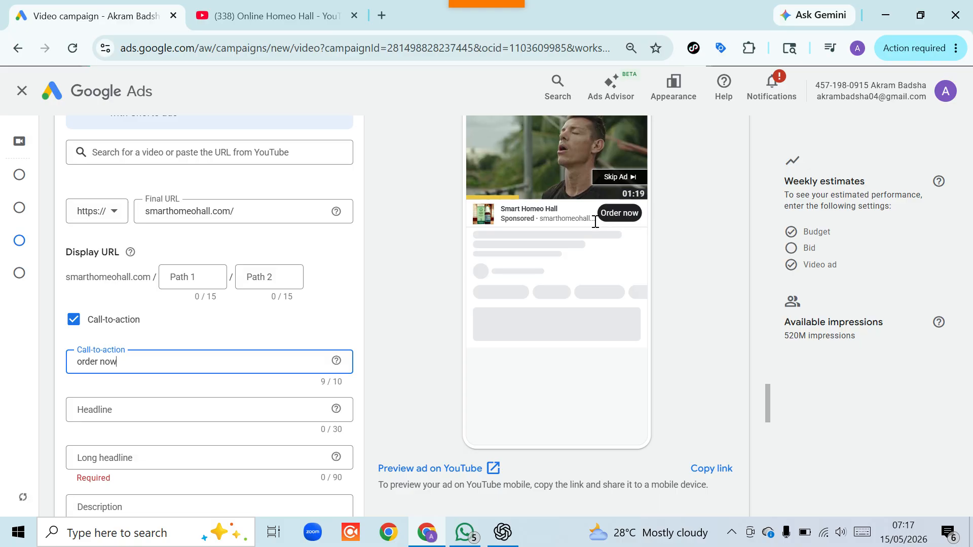
pyautogui.scroll(-1, 202, 344)
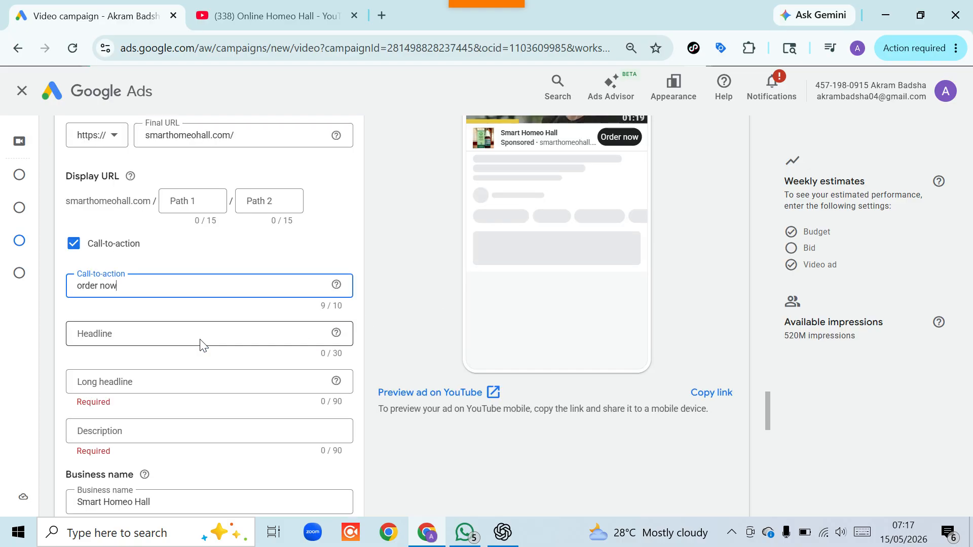
# Step: Copy the message "কাল নয় আজই হোক শ্বাসকষ্টের প্রাকৃতিক সমাধান" from the WhatsApp chat holding the ad texts and paste it as the Google Ads headline
pyautogui.click(168, 337)
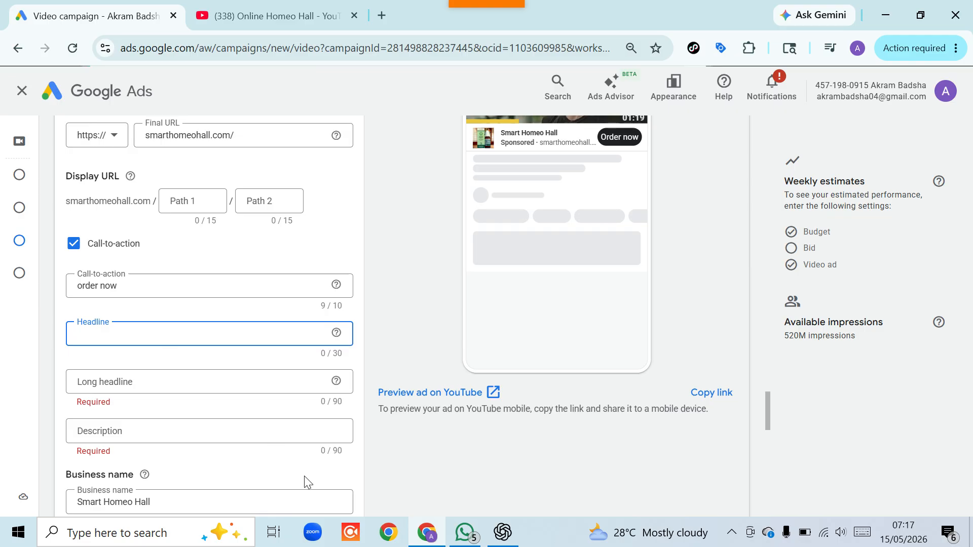
pyautogui.click(464, 533)
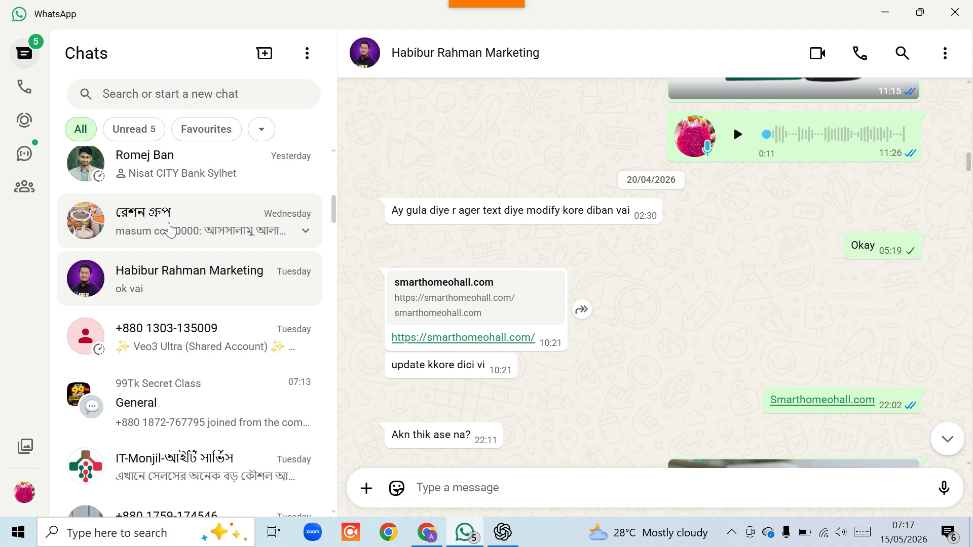
pyautogui.scroll(5, 169, 230)
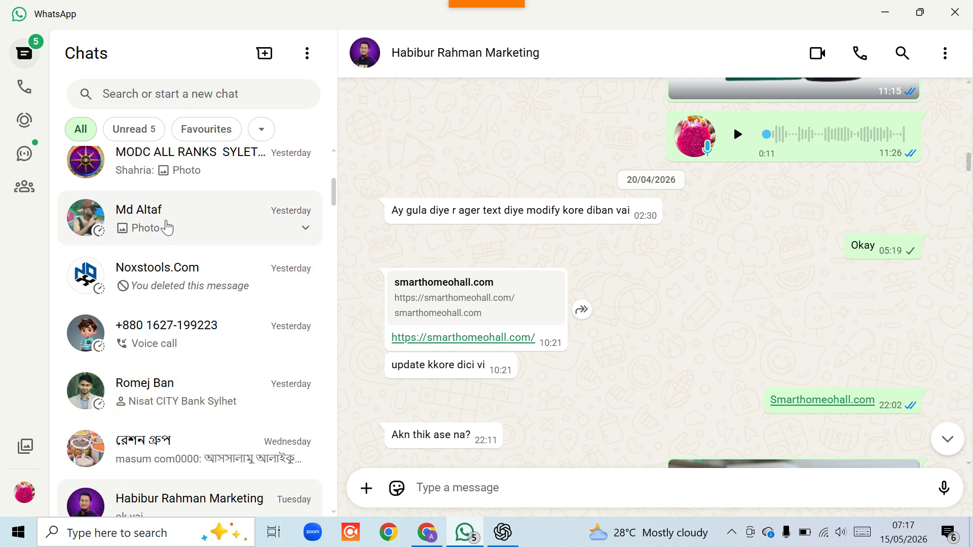
pyautogui.scroll(6, 169, 230)
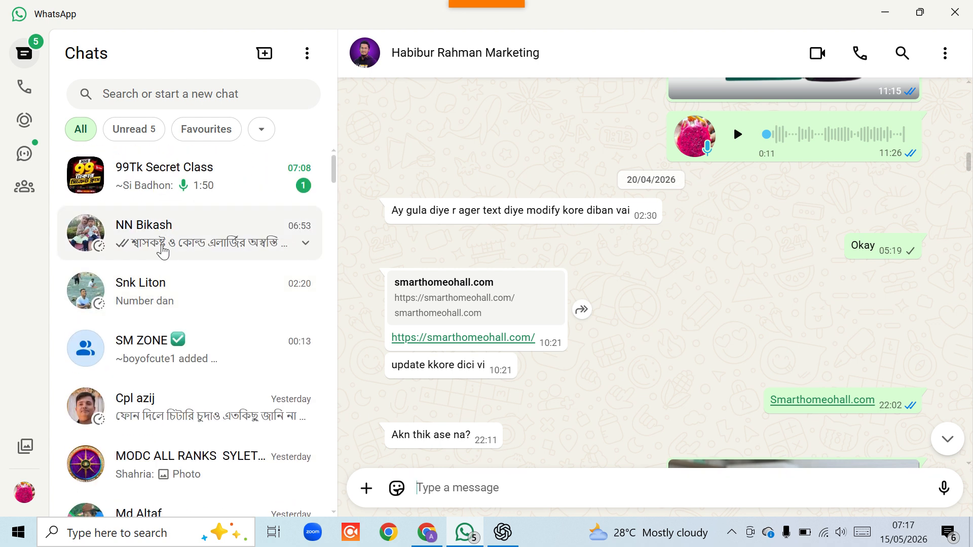
pyautogui.click(162, 251)
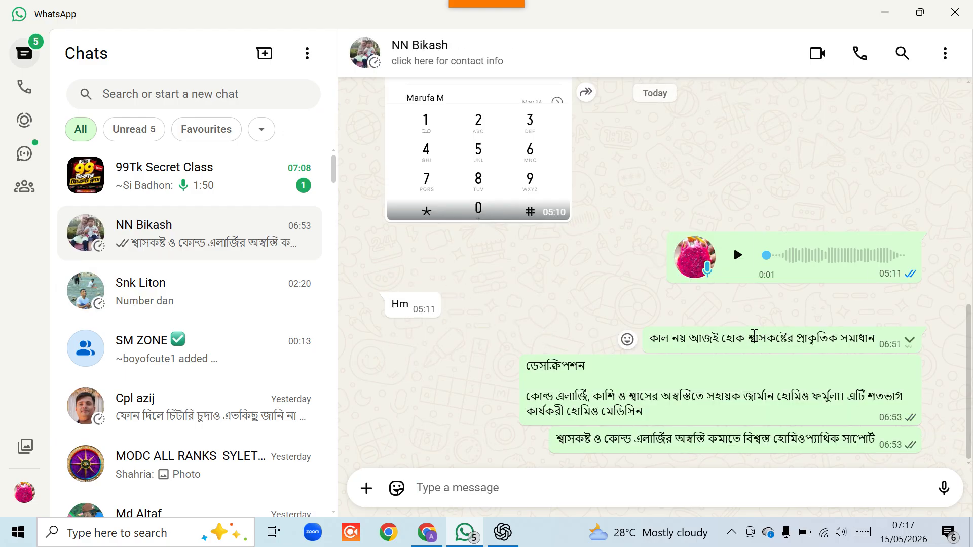
pyautogui.rightClick(755, 337)
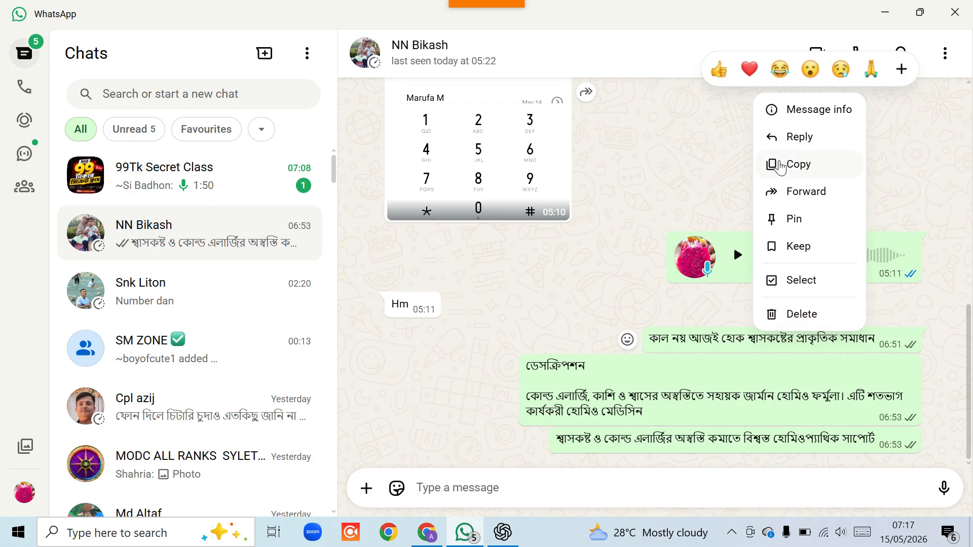
pyautogui.click(777, 163)
pyautogui.click(427, 532)
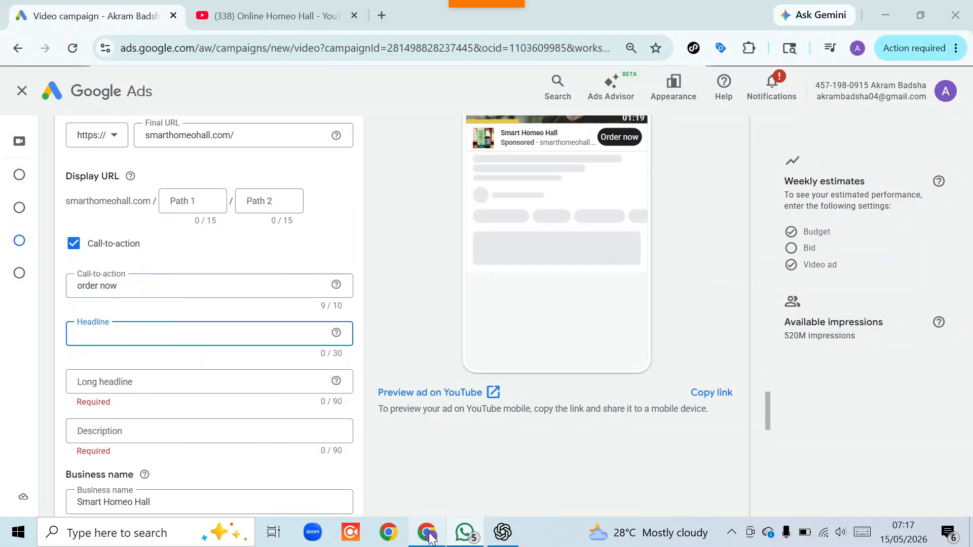
pyautogui.rightClick(91, 334)
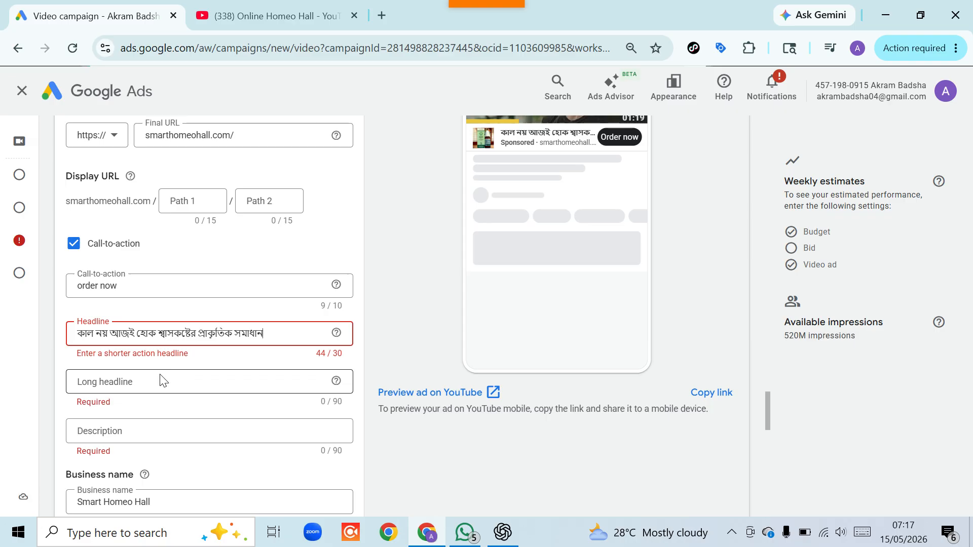
# Step: Shorten the headline to "শ্বাসকষ্টের প্রাকৃতিক সমাধান" by removing its opening words
pyautogui.click(109, 334)
pyautogui.press('BackSpace')
pyautogui.press('BackSpace')
pyautogui.press('BackSpace')
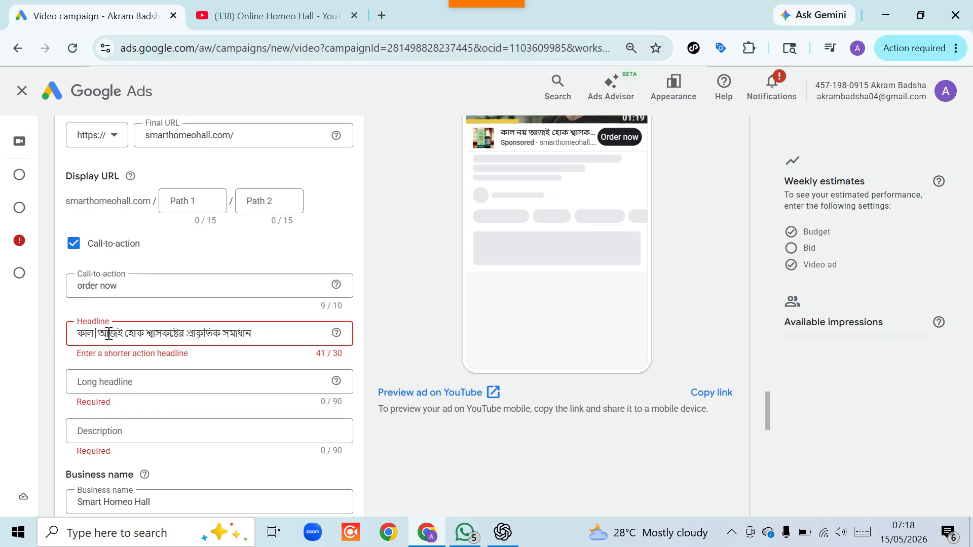
pyautogui.press('BackSpace')
pyautogui.press('BackSpace')
pyautogui.press('BackSpace')
pyautogui.press('BackSpace')
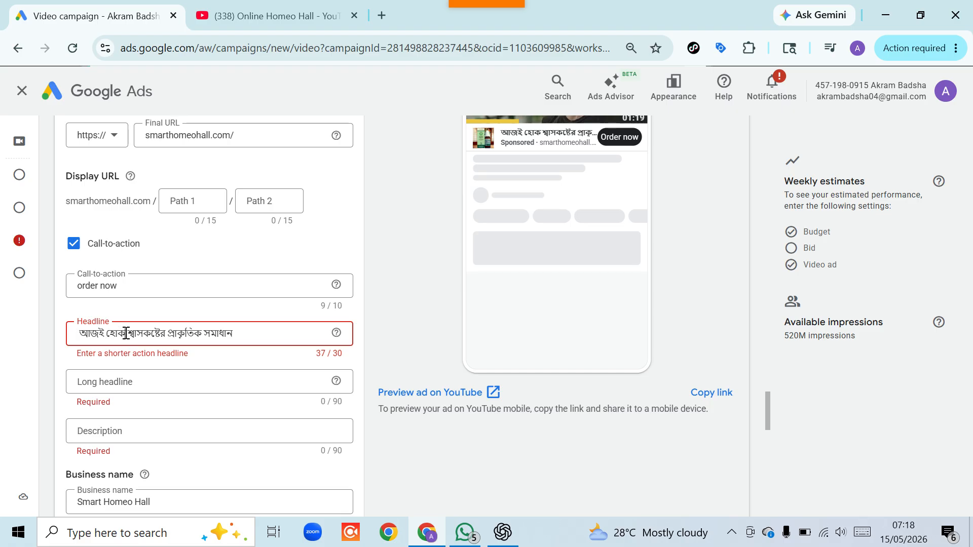
pyautogui.press('BackSpace')
pyautogui.press('BackSpace')
pyautogui.press('BackSpace')
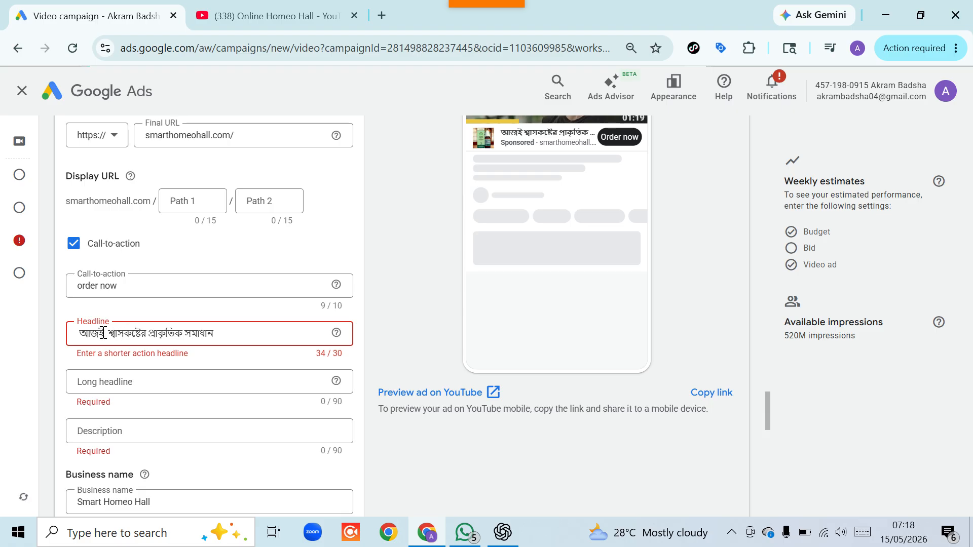
pyautogui.click(102, 333)
pyautogui.press('BackSpace')
pyautogui.press('BackSpace')
pyautogui.press('BackSpace')
pyautogui.press('Delete')
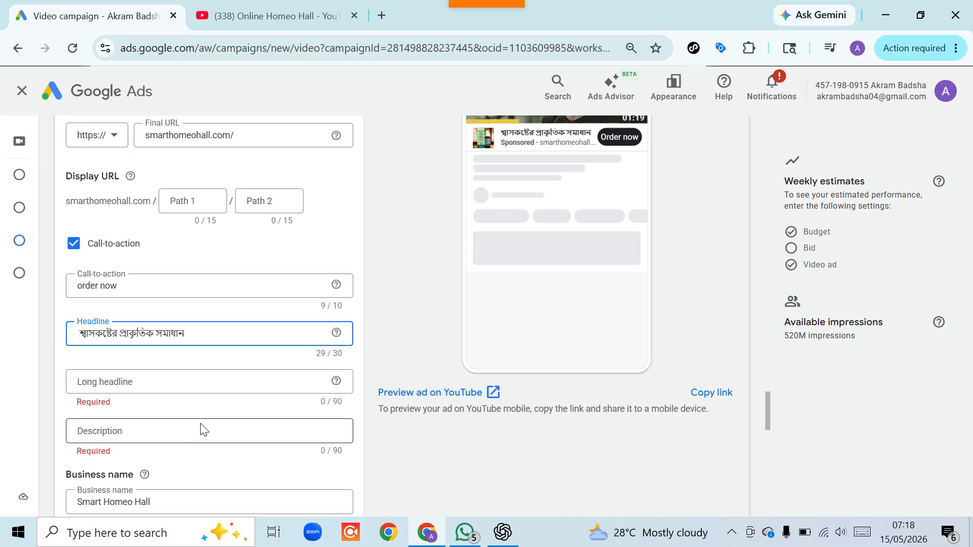
# Step: Copy the full message "কাল নয় আজই হোক শ্বাসকষ্টের প্রাকৃতিক সমাধান" from WhatsApp again and paste it as the Google Ads long headline
pyautogui.click(464, 533)
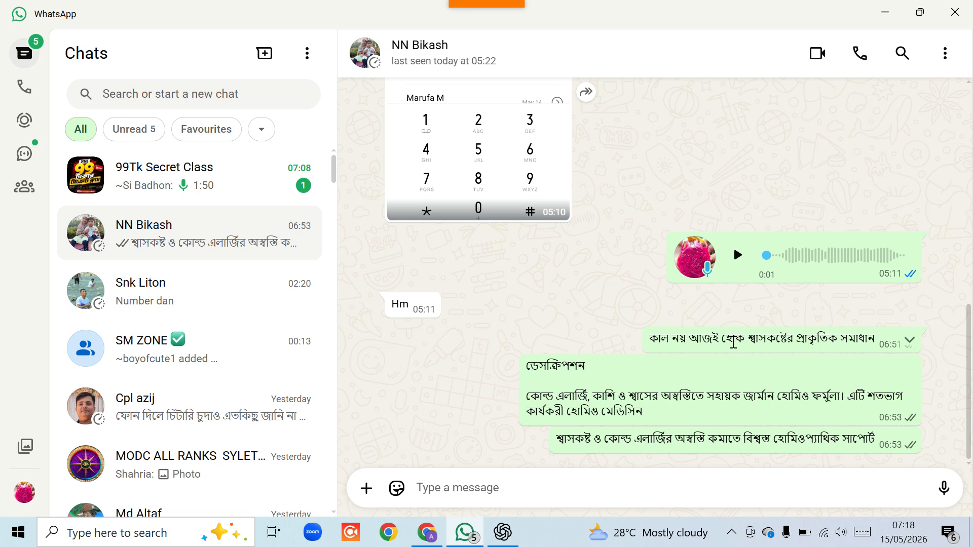
pyautogui.rightClick(732, 340)
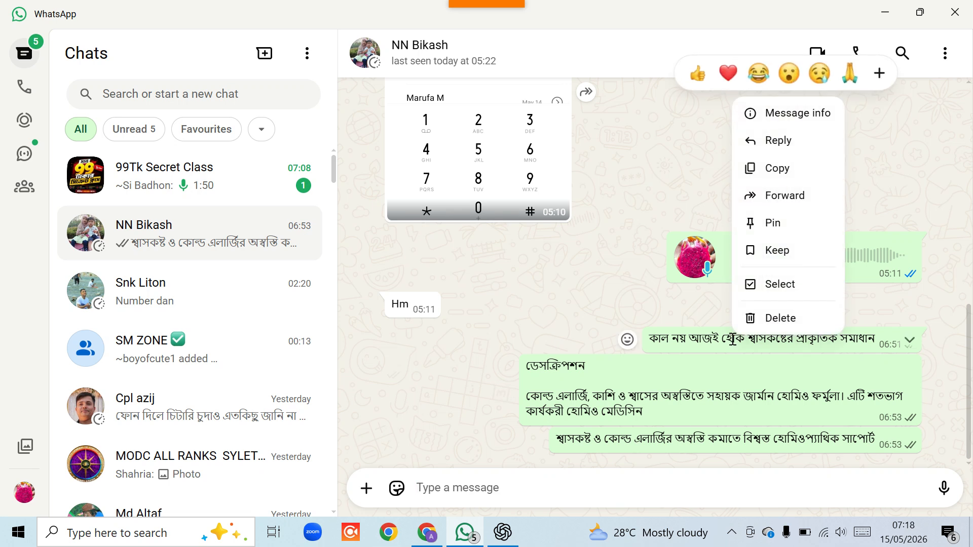
pyautogui.click(764, 169)
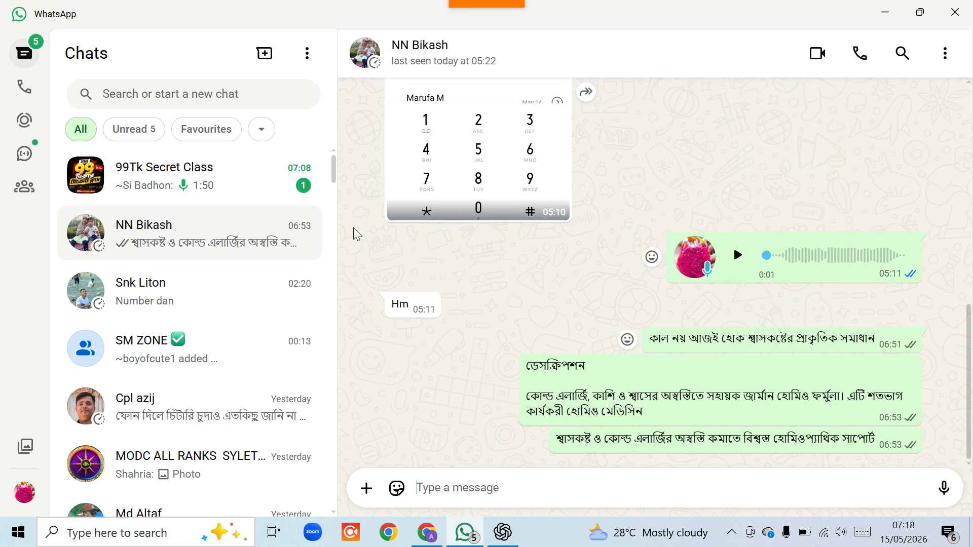
pyautogui.click(426, 532)
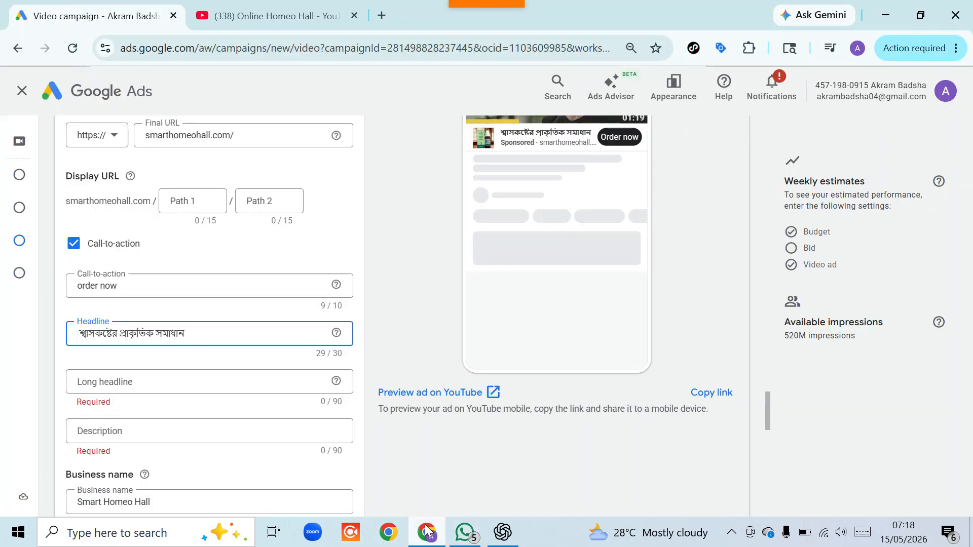
pyautogui.rightClick(97, 380)
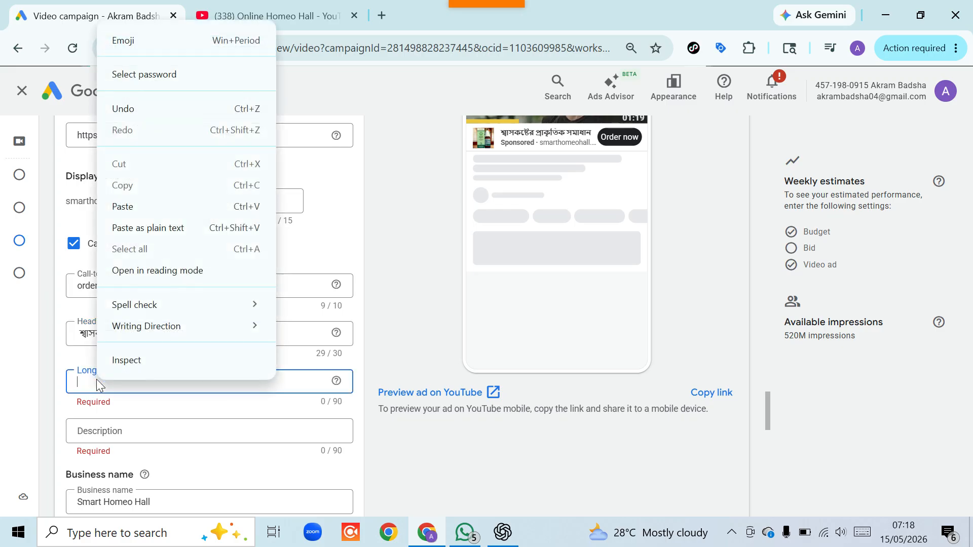
pyautogui.click(122, 205)
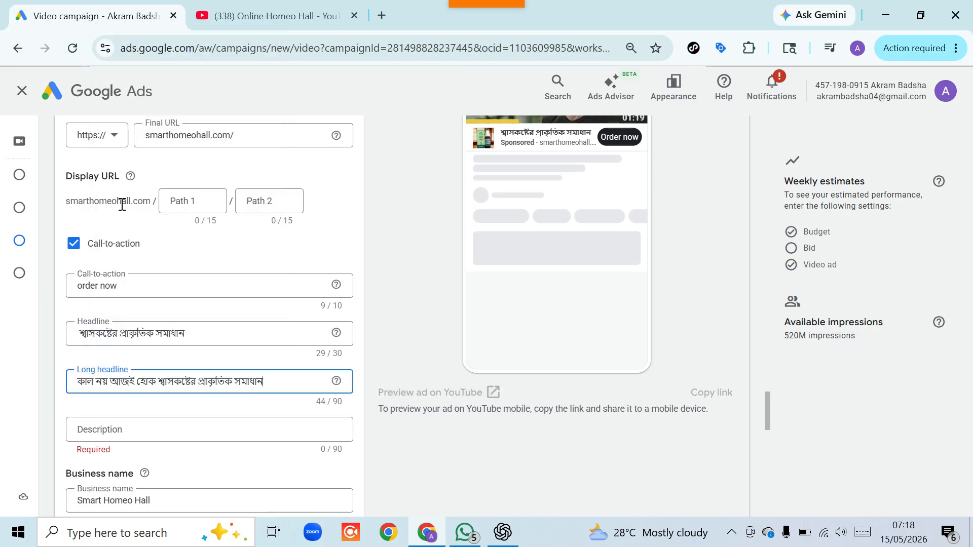
# Step: Copy the two-sentence text under "ডেসক্রিপশন" from the WhatsApp chat and paste it as the Google Ads description
pyautogui.scroll(-1, 143, 302)
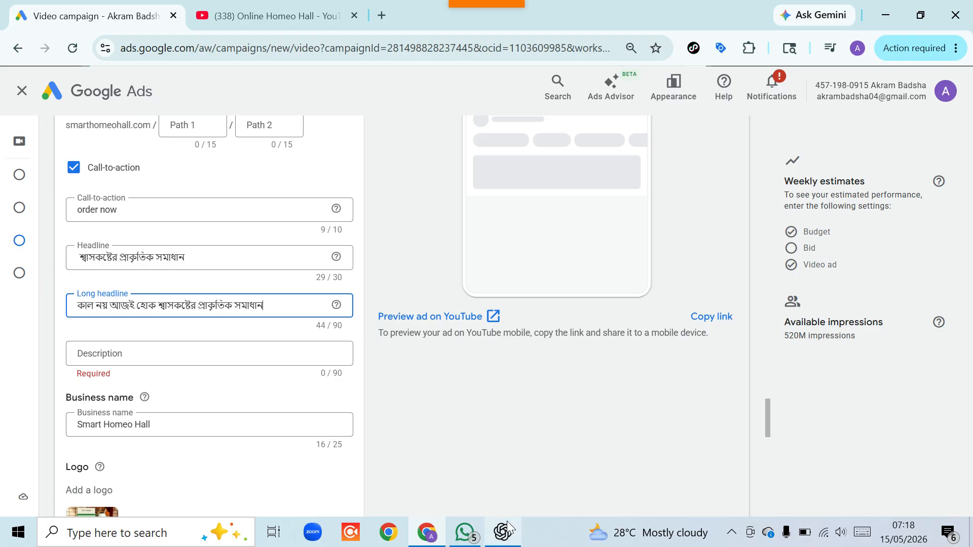
pyautogui.click(468, 536)
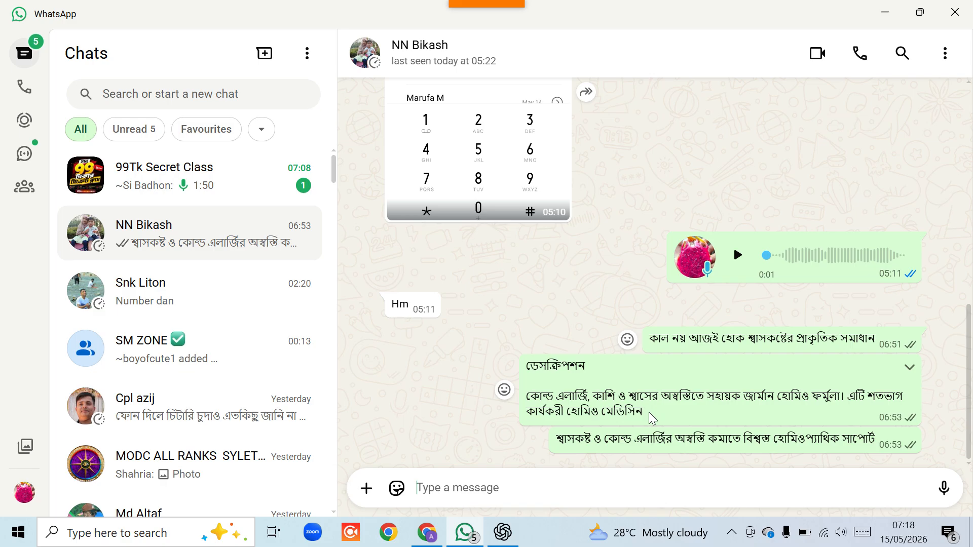
pyautogui.moveTo(642, 413); pyautogui.dragTo(530, 398)
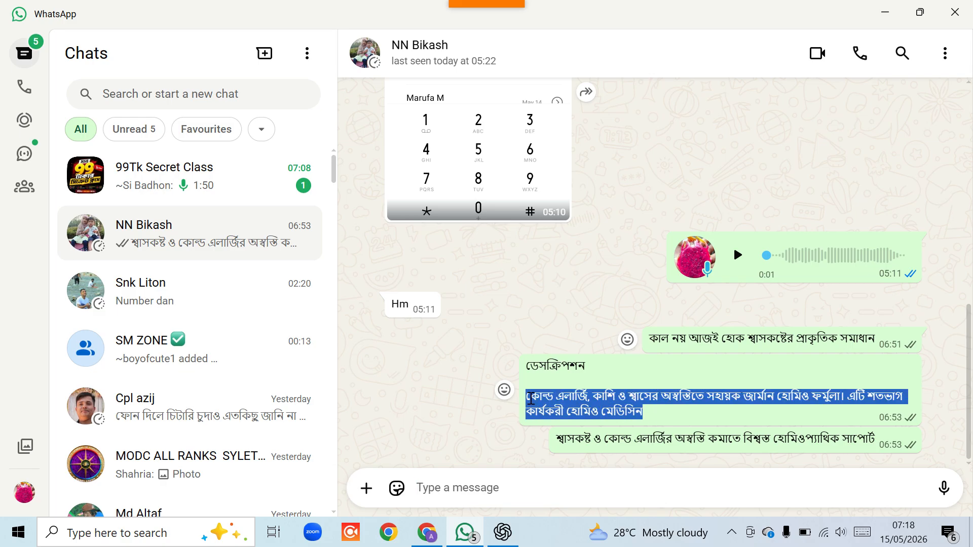
pyautogui.rightClick(541, 401)
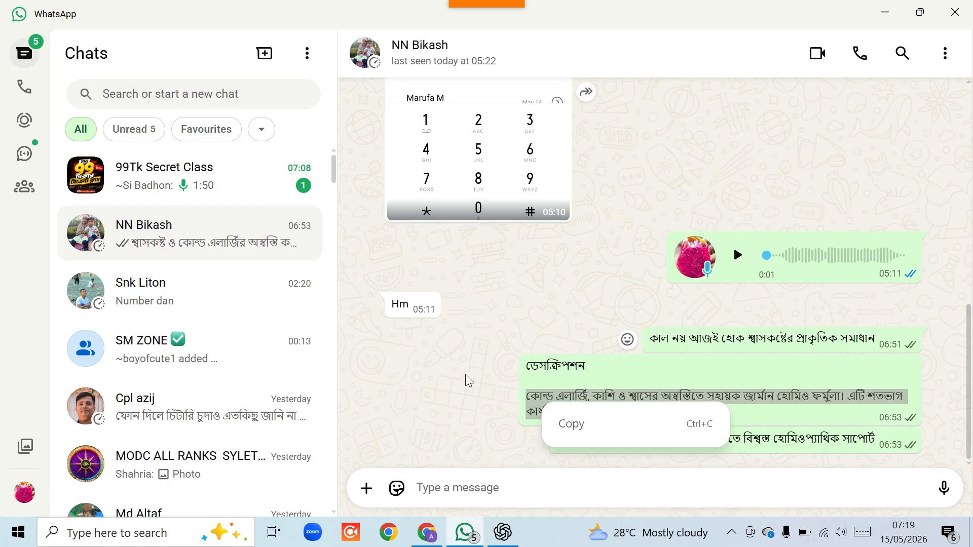
pyautogui.click(569, 426)
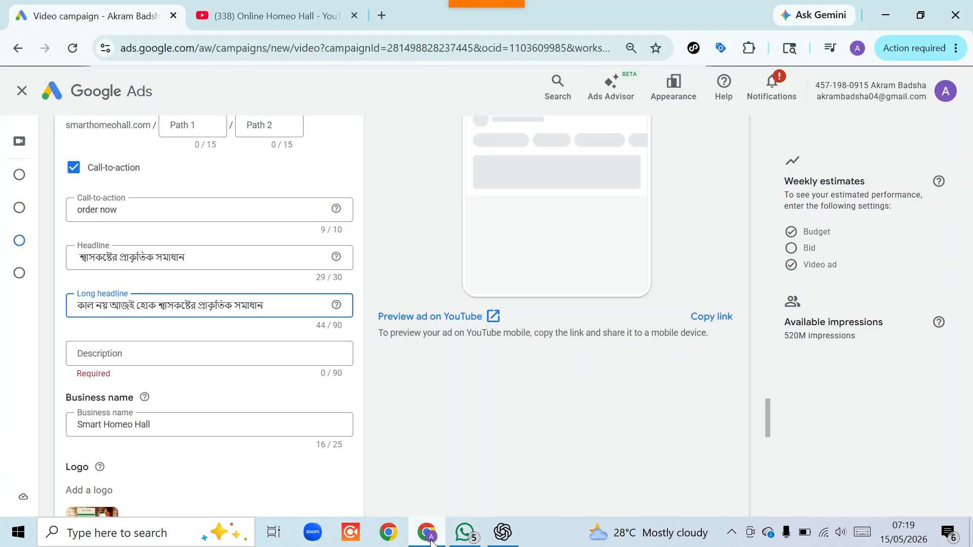
pyautogui.click(427, 532)
pyautogui.click(101, 352)
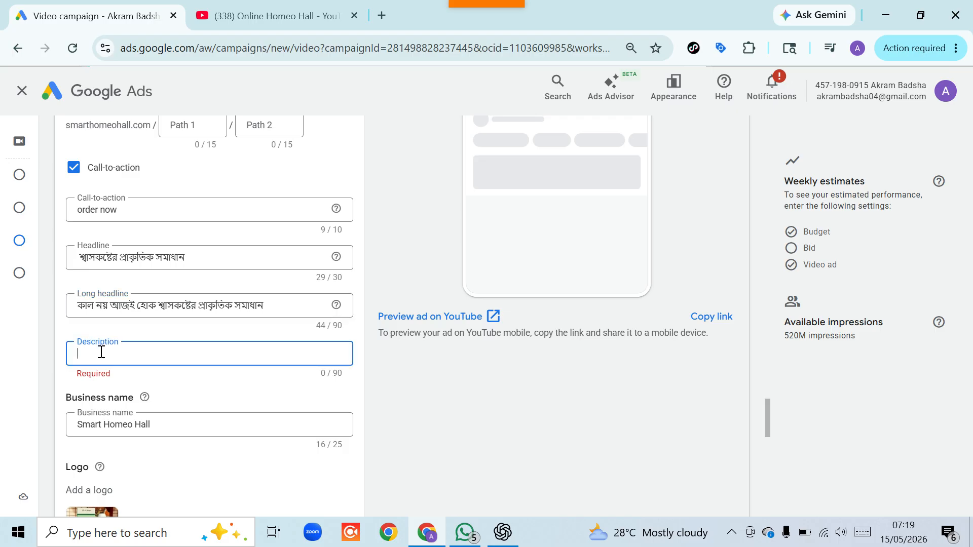
pyautogui.rightClick(99, 351)
pyautogui.click(126, 345)
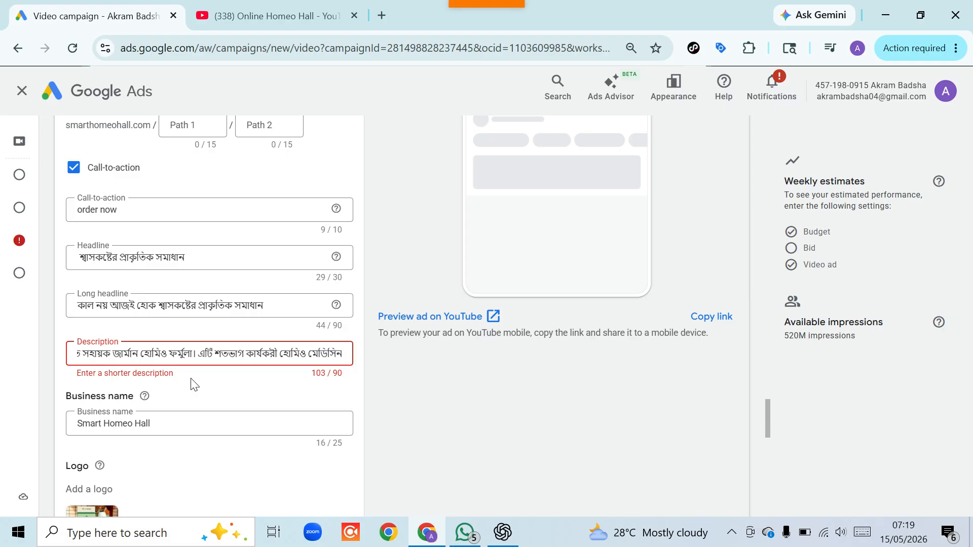
# Step: Shorten the description to "কোল্ড এলার্জি, কাশি ও শ্বাসের অস্বস্তিতে সহায়ক জার্মান হোমিও ফর্মুলা।" by removing its second sentence
pyautogui.press('BackSpace')
pyautogui.press('BackSpace')
pyautogui.press('BackSpace')
pyautogui.press('BackSpace')
pyautogui.press('BackSpace')
pyautogui.press('BackSpace')
pyautogui.press('BackSpace')
pyautogui.press('BackSpace')
pyautogui.press('BackSpace')
pyautogui.press('BackSpace')
pyautogui.press('BackSpace')
pyautogui.press('BackSpace')
pyautogui.press('BackSpace')
pyautogui.press('BackSpace')
pyautogui.press('BackSpace')
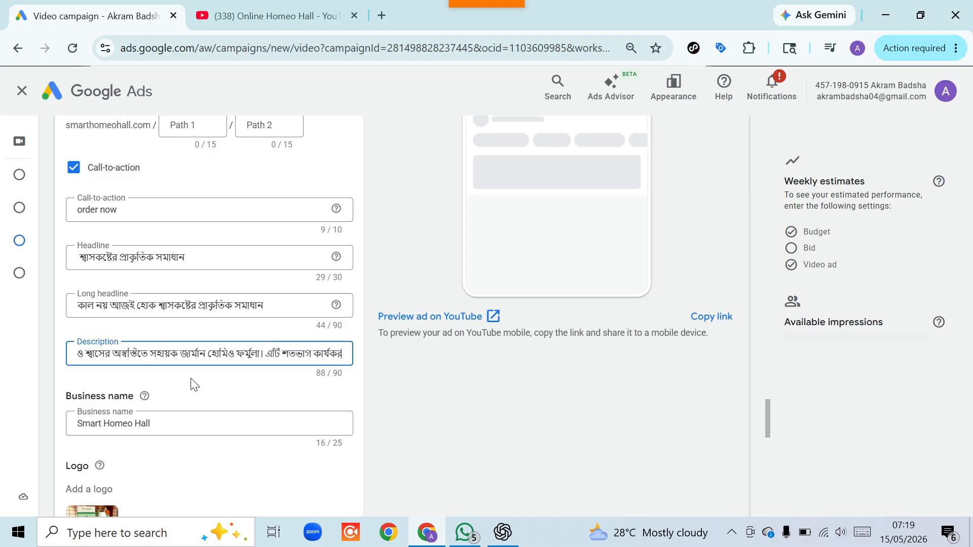
pyautogui.press('BackSpace')
pyautogui.press('BackSpace')
pyautogui.press('BackSpace')
pyautogui.press('BackSpace')
pyautogui.press('BackSpace')
pyautogui.press('BackSpace')
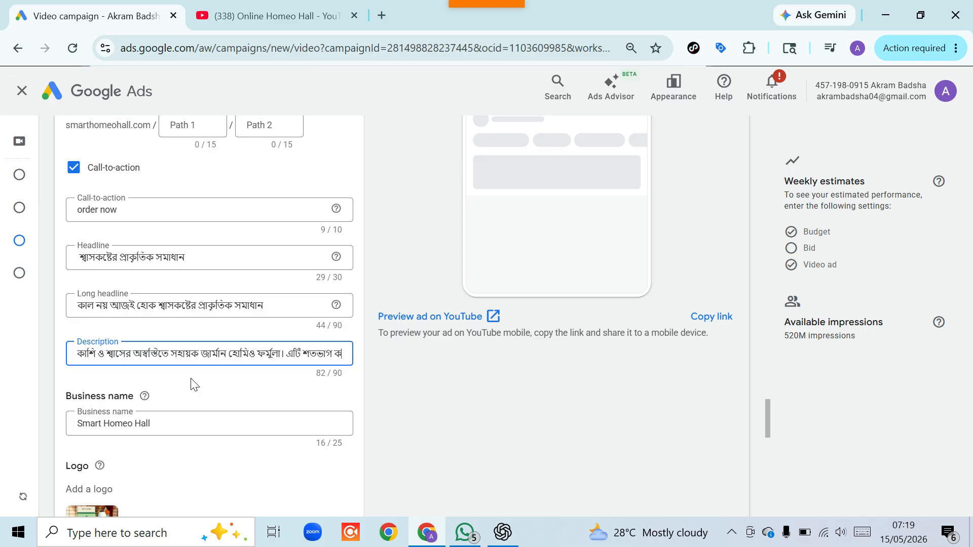
pyautogui.press('BackSpace')
pyautogui.press('BackSpace')
pyautogui.press('BackSpace')
pyautogui.press('BackSpace')
pyautogui.press('BackSpace')
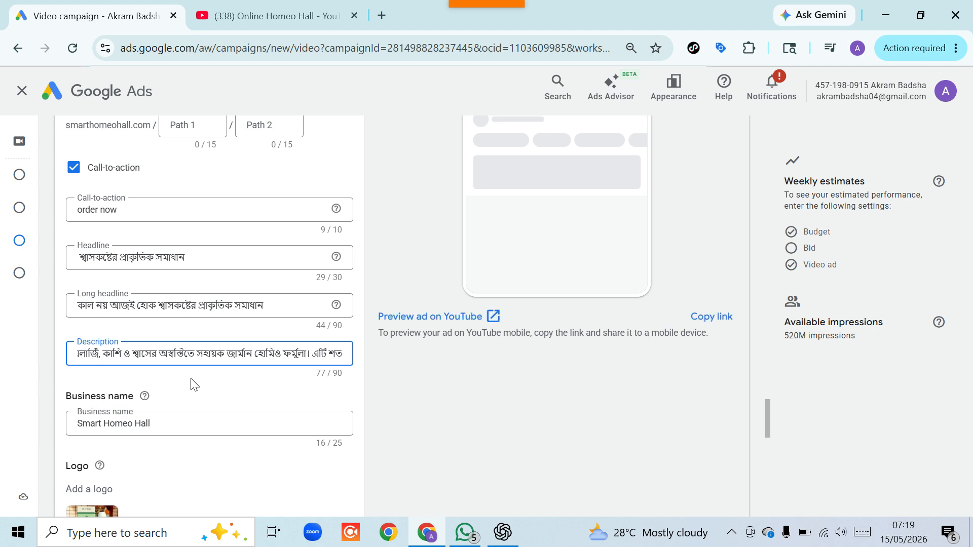
pyautogui.press('BackSpace')
pyautogui.press('BackSpace')
pyautogui.press('BackSpace')
pyautogui.press('BackSpace')
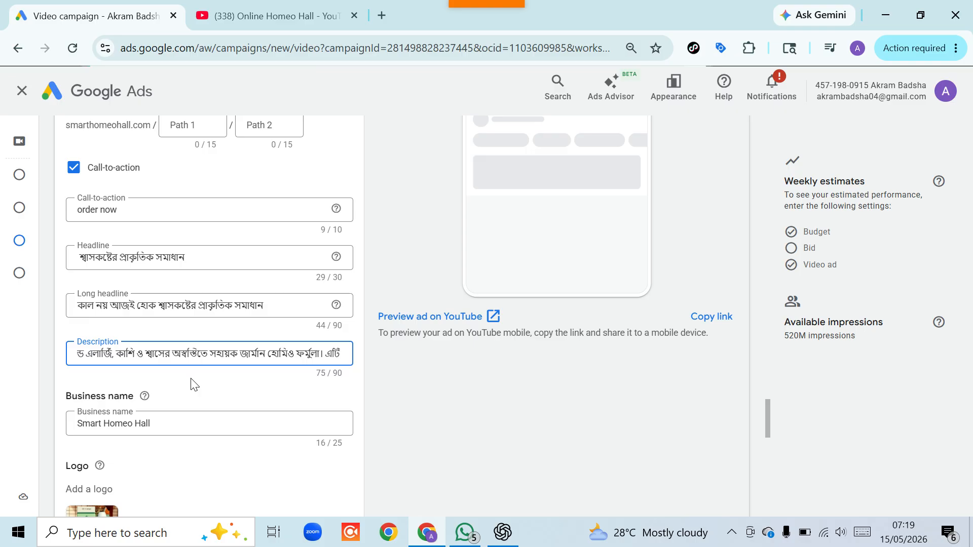
pyautogui.press('BackSpace')
pyautogui.press('BackSpace')
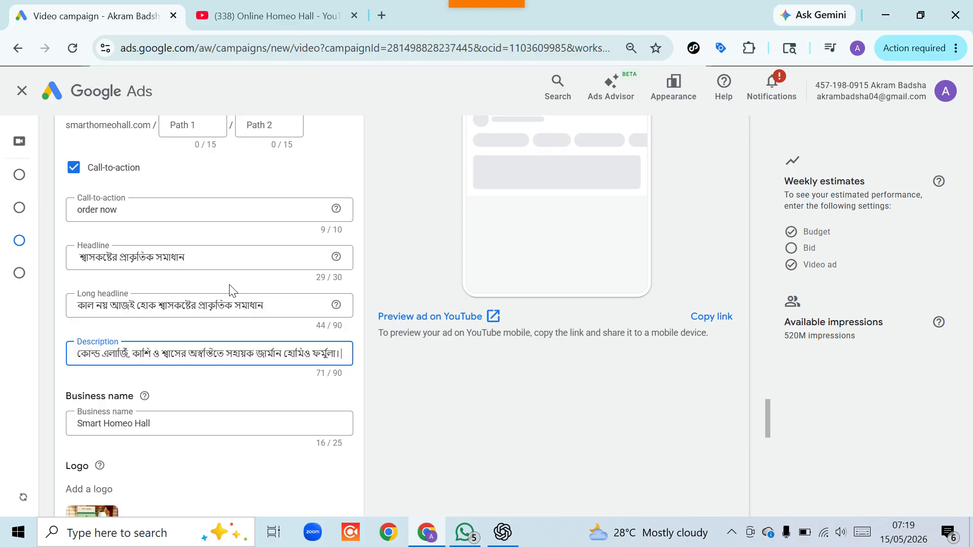
# Step: Apply the suggested Target CPM bid of $0.90 to the ad group
pyautogui.scroll(-5, 210, 290)
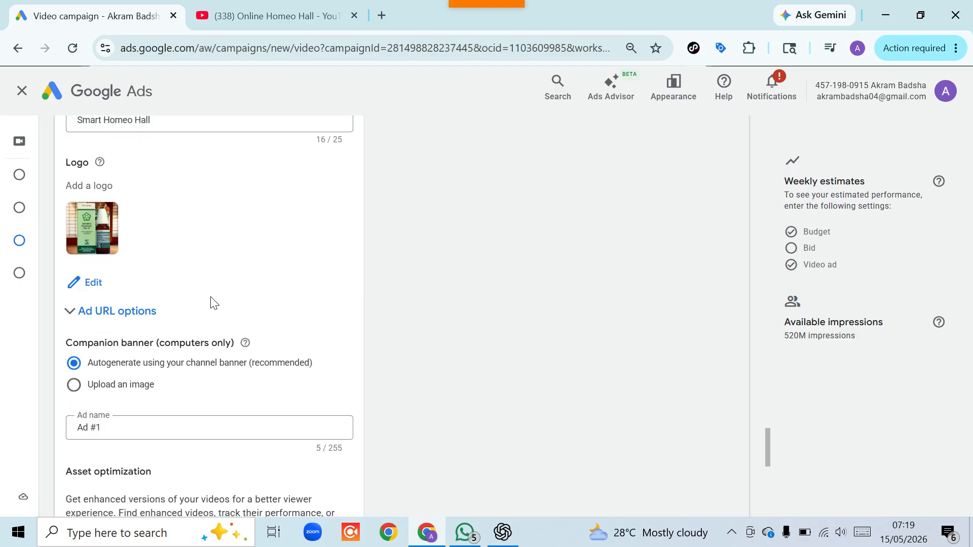
pyautogui.scroll(-3, 219, 275)
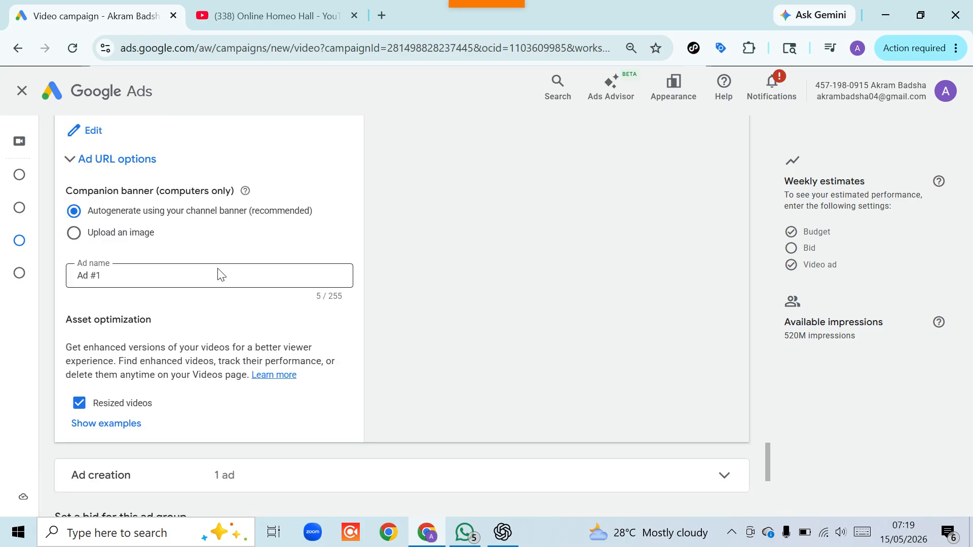
pyautogui.scroll(-3, 171, 196)
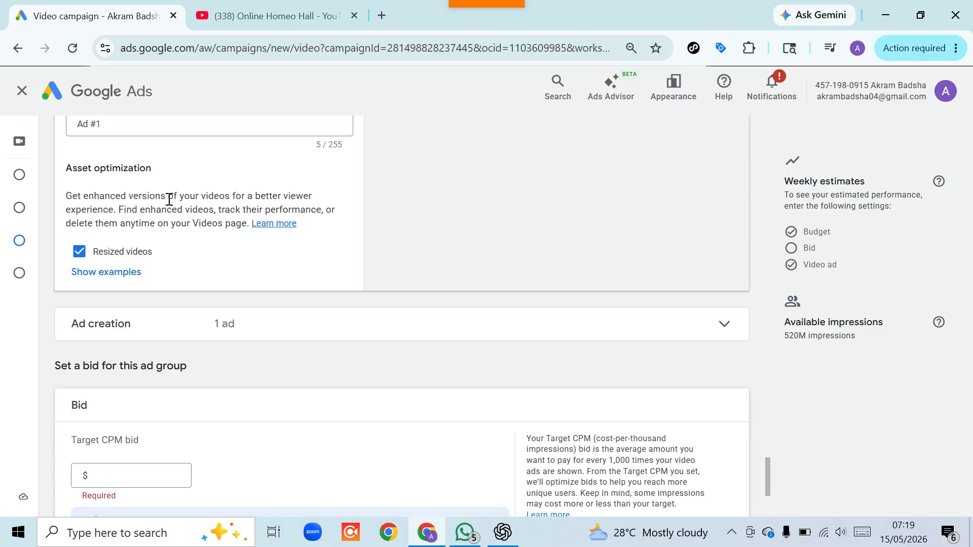
pyautogui.scroll(-5, 170, 200)
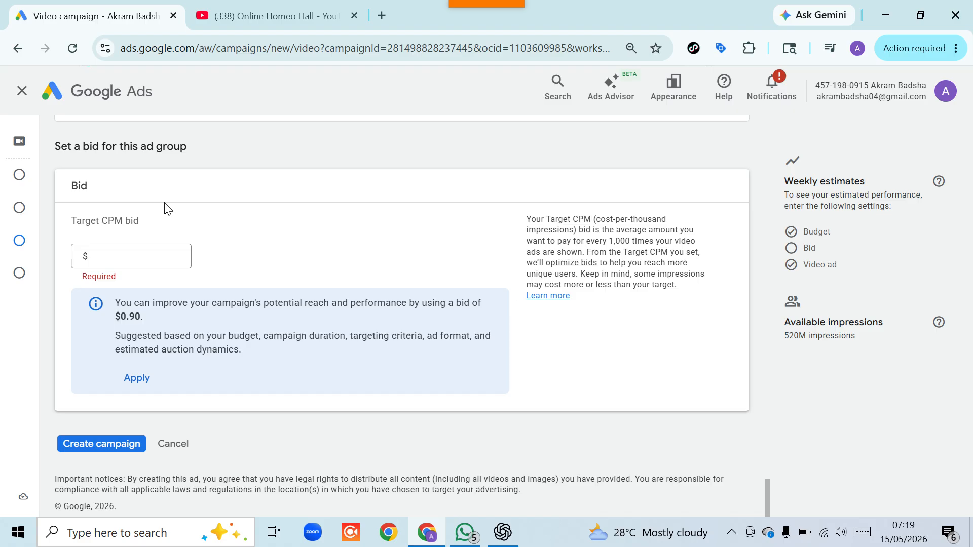
pyautogui.click(137, 381)
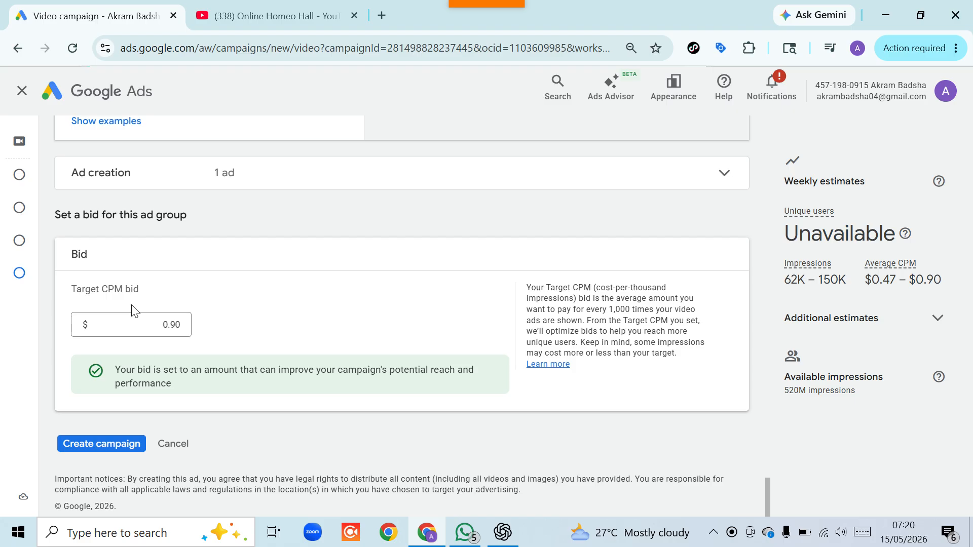
# Step: Activate the ad's video search for another video, and switch to YouTube to list the Smart Homeo Hall channel's Shorts
pyautogui.scroll(10, 133, 309)
pyautogui.scroll(10, 133, 310)
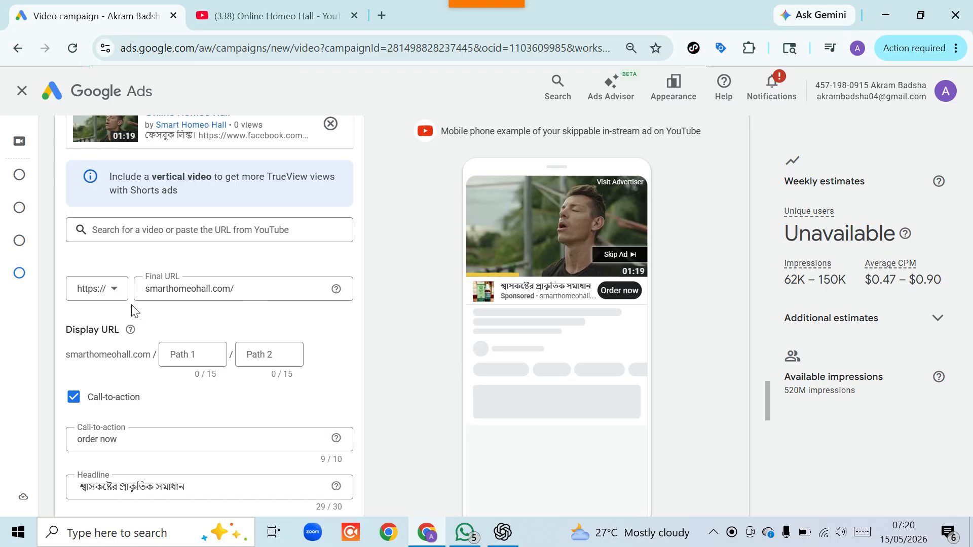
pyautogui.click(128, 227)
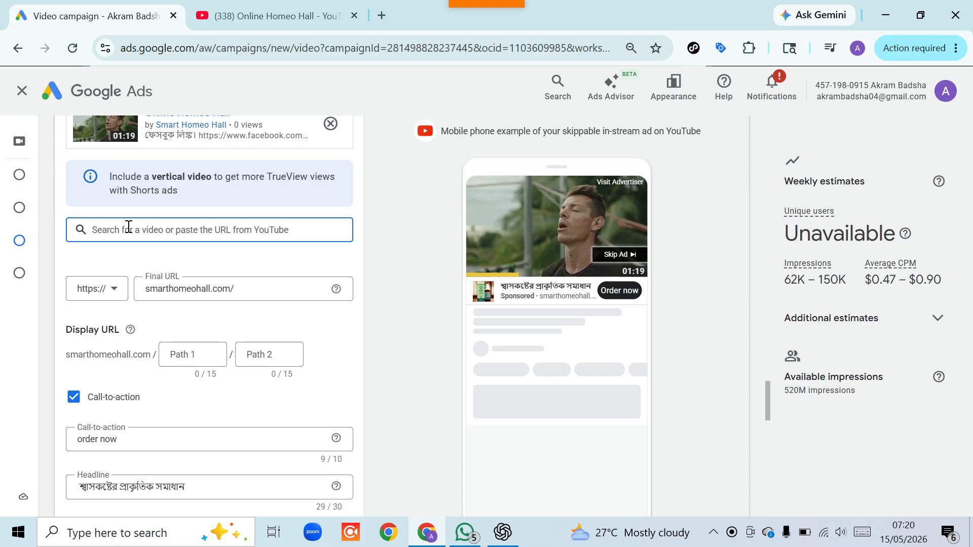
pyautogui.moveTo(507, 3)
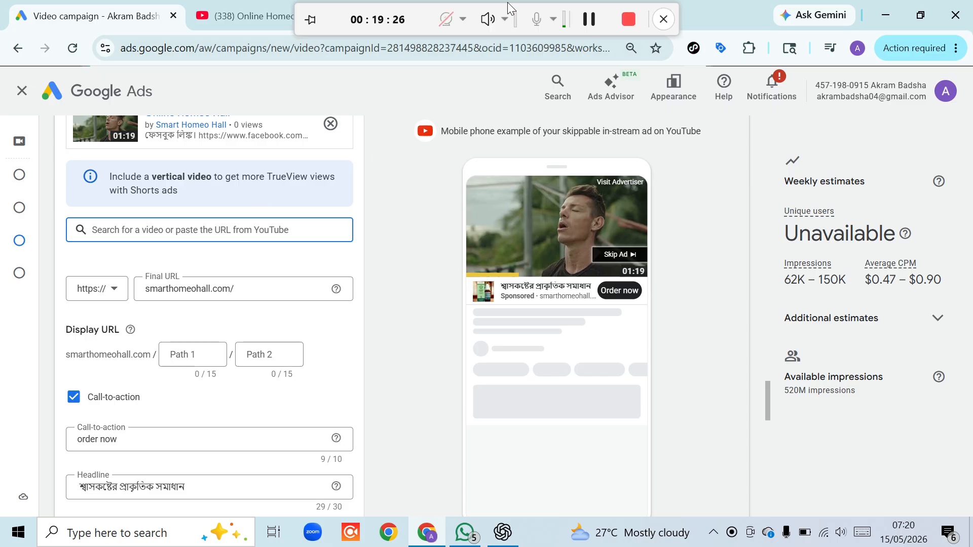
pyautogui.click(585, 19)
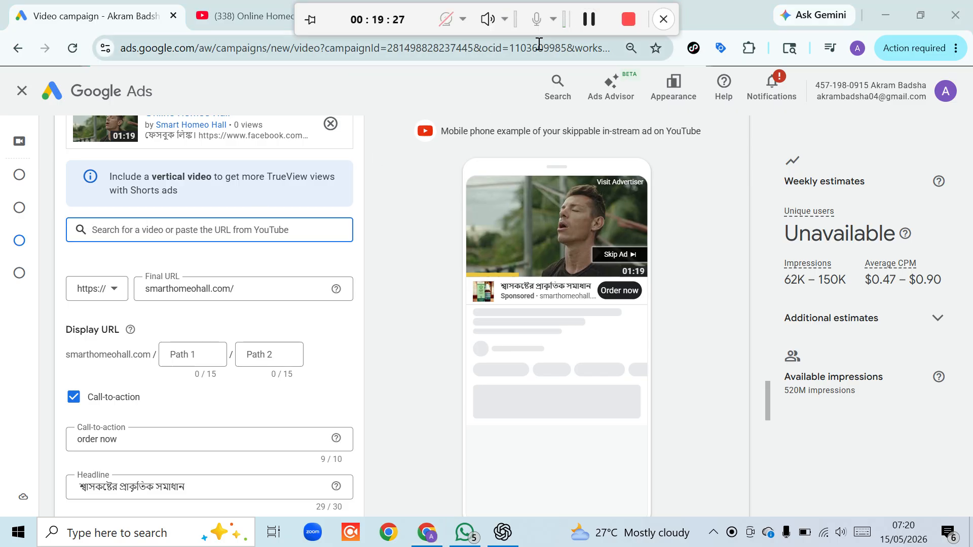
pyautogui.click(229, 14)
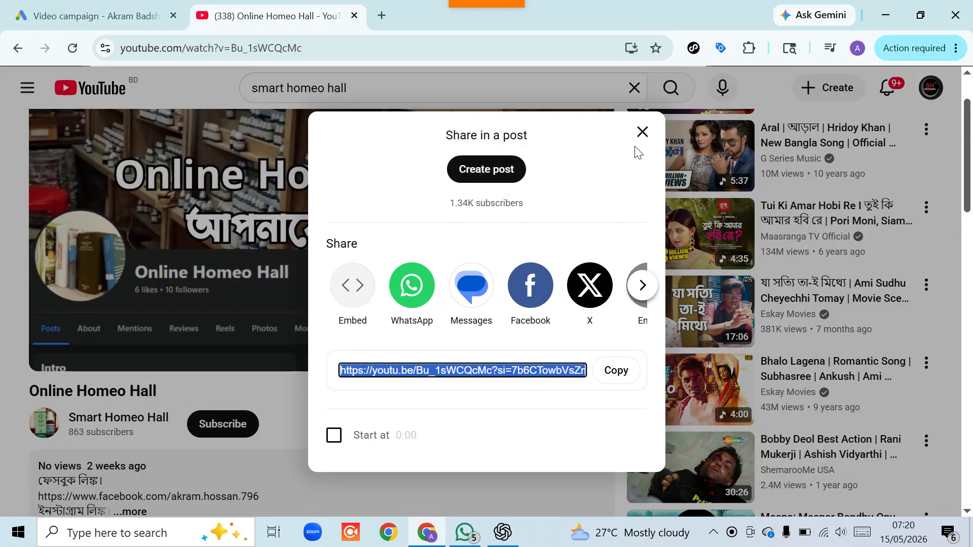
pyautogui.click(642, 132)
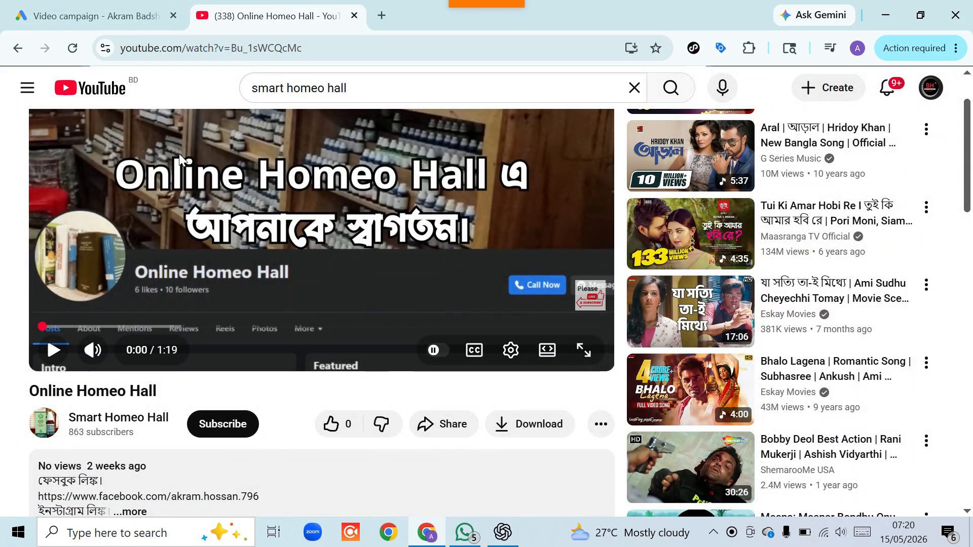
pyautogui.click(18, 48)
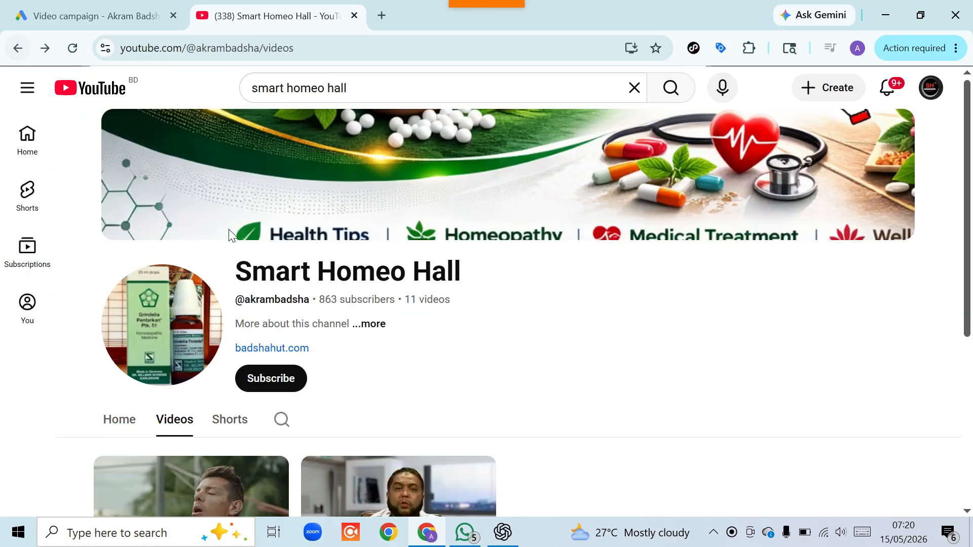
pyautogui.scroll(-3, 334, 279)
pyautogui.click(233, 278)
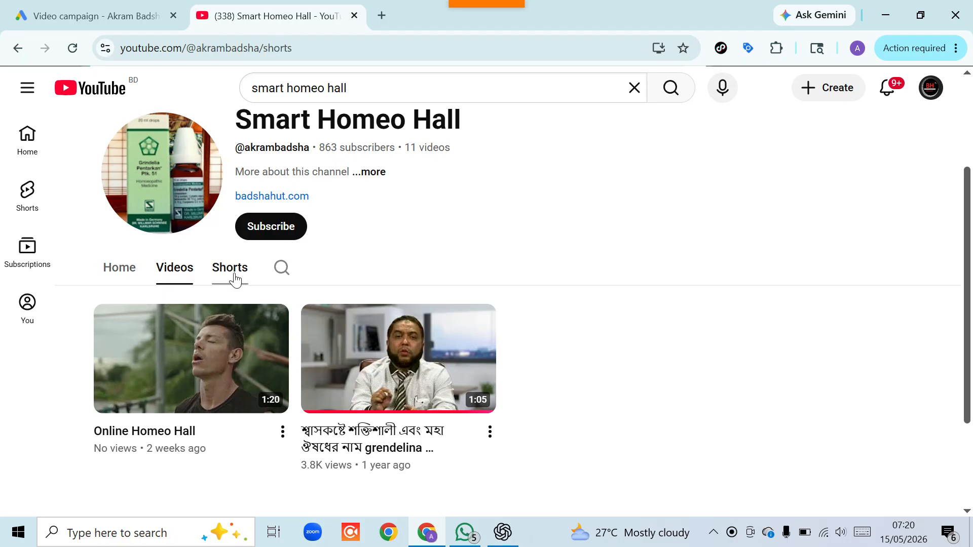
pyautogui.scroll(-5, 456, 291)
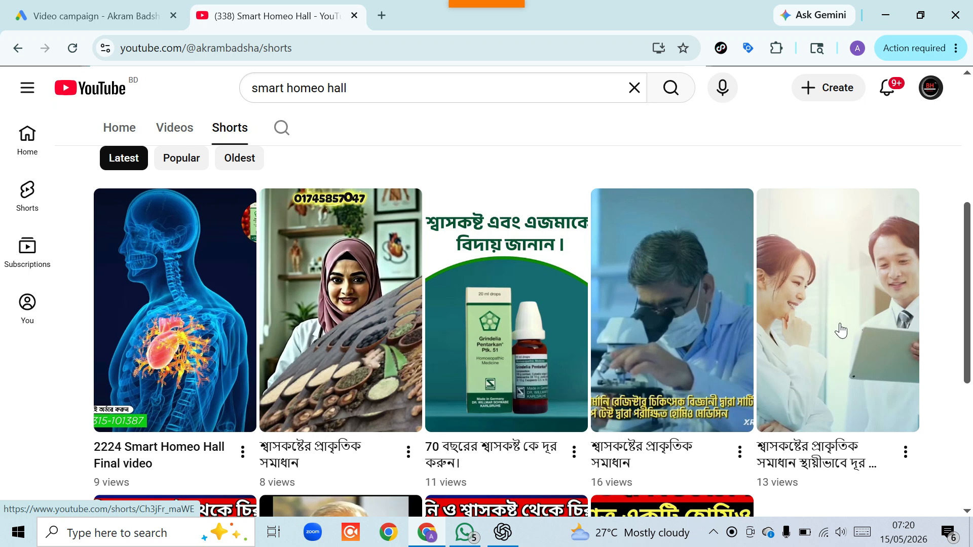
pyautogui.click(838, 330)
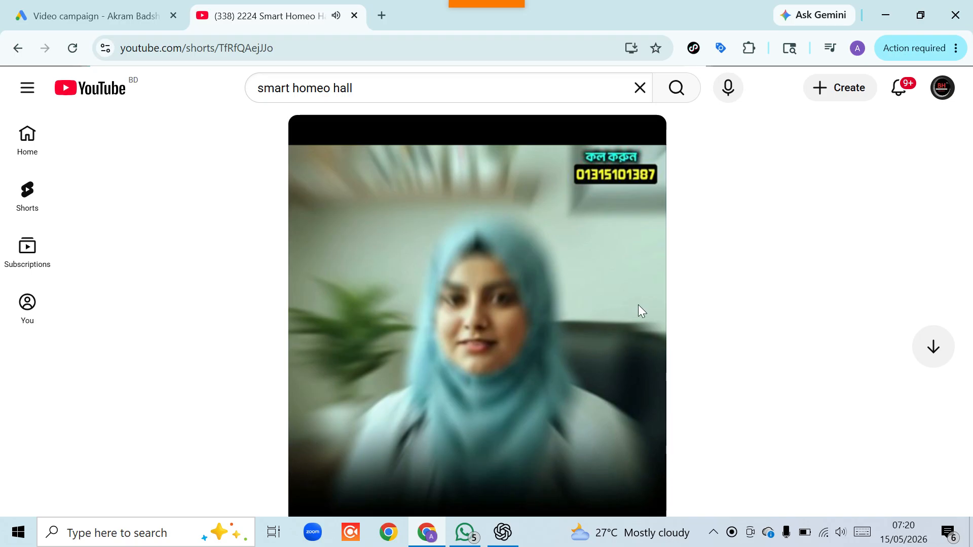
pyautogui.scroll(-2, 719, 310)
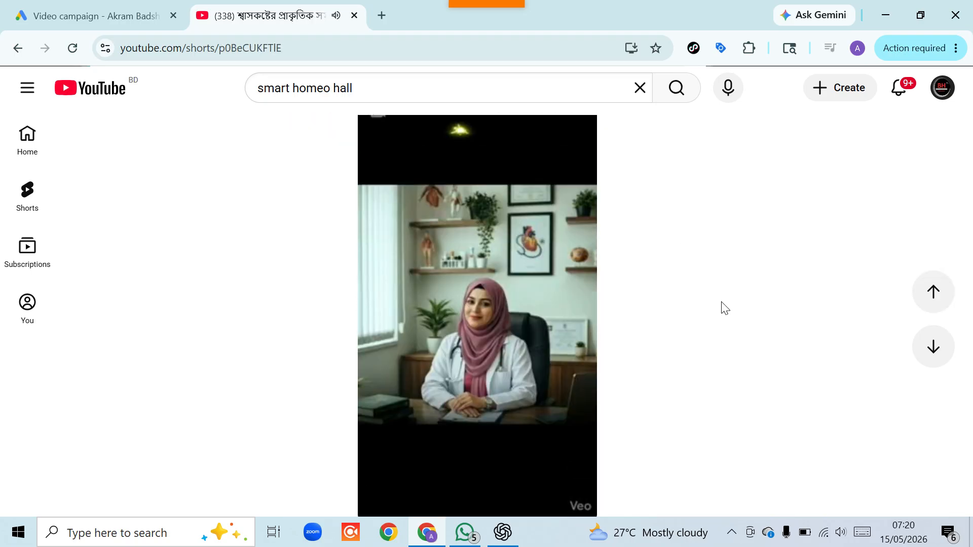
pyautogui.scroll(3, 725, 308)
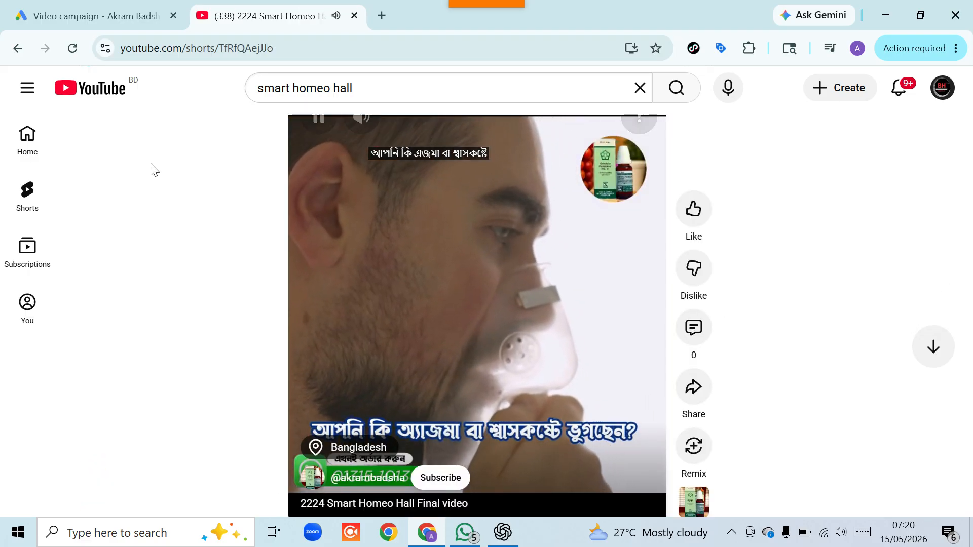
pyautogui.click(19, 51)
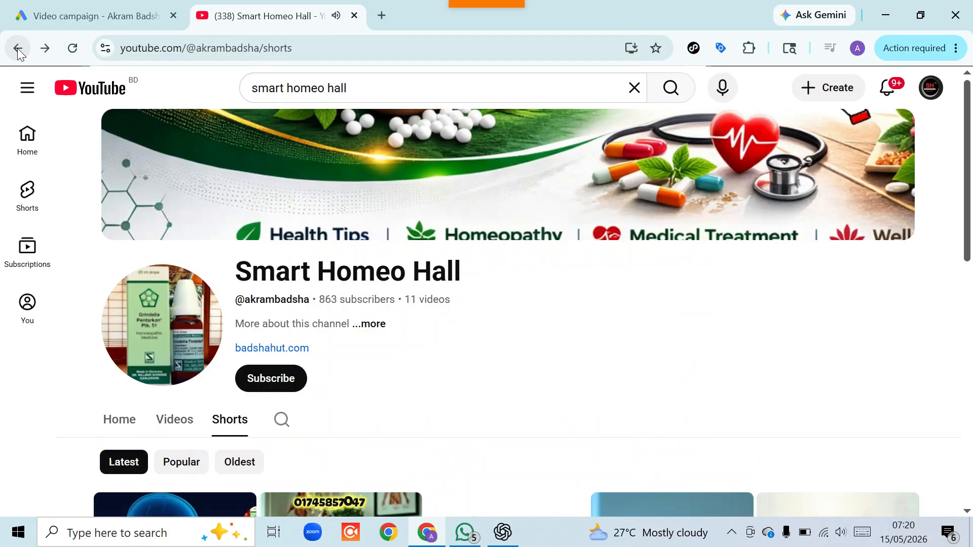
# Step: Open the Short titled "শ্বাসকষ্টের প্রাকৃতিক সমাধান স্থায়ীভাবে দূর করুন।", copy its share link, and return to the Google Ads campaign
pyautogui.scroll(-4, 405, 284)
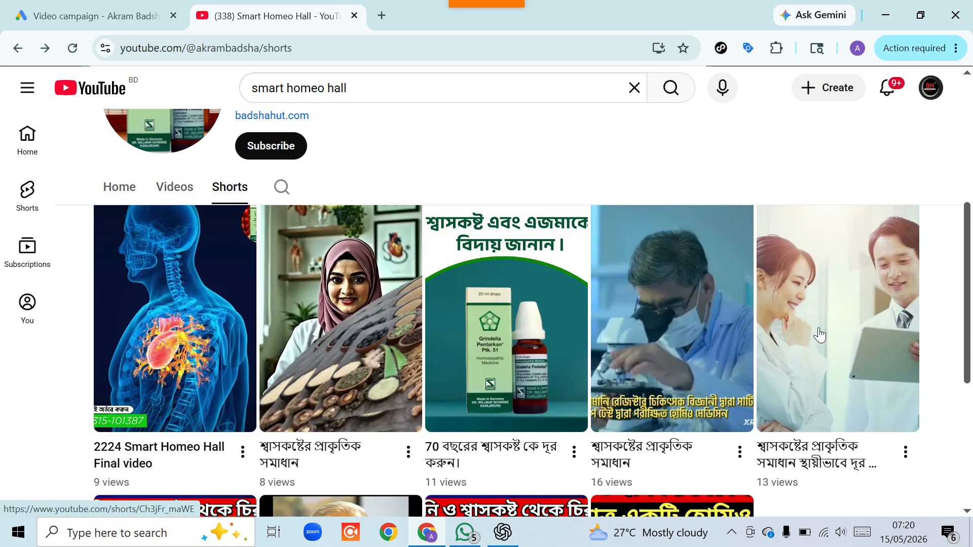
pyautogui.click(856, 280)
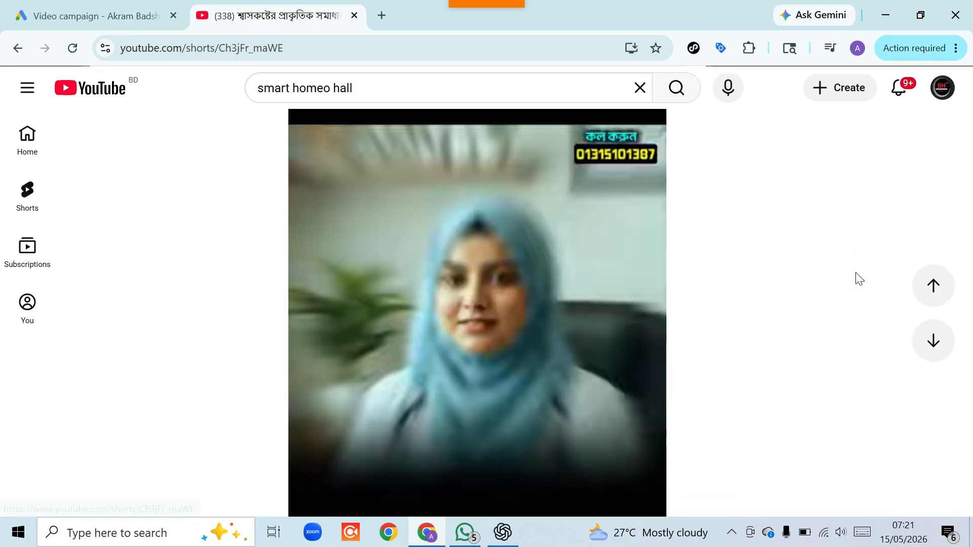
pyautogui.click(487, 235)
pyautogui.click(696, 397)
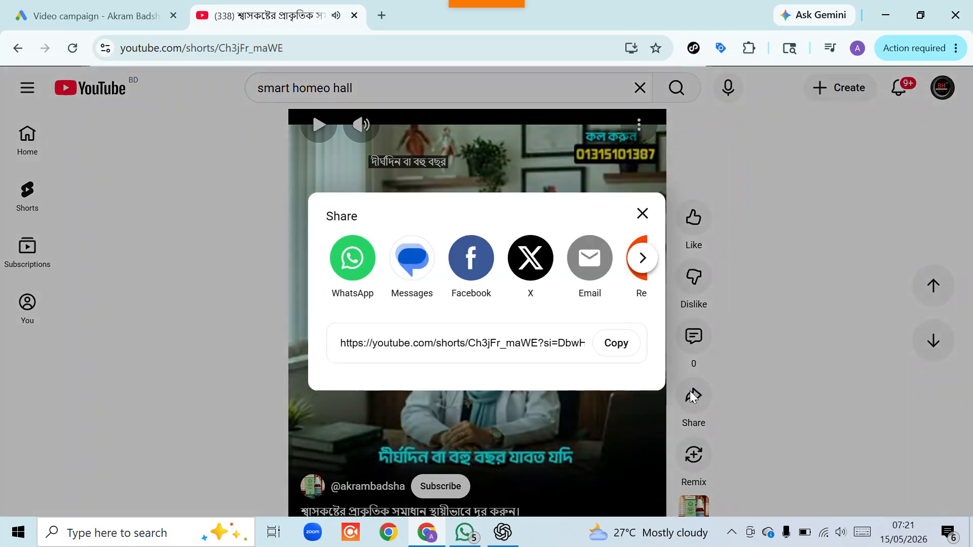
pyautogui.click(616, 343)
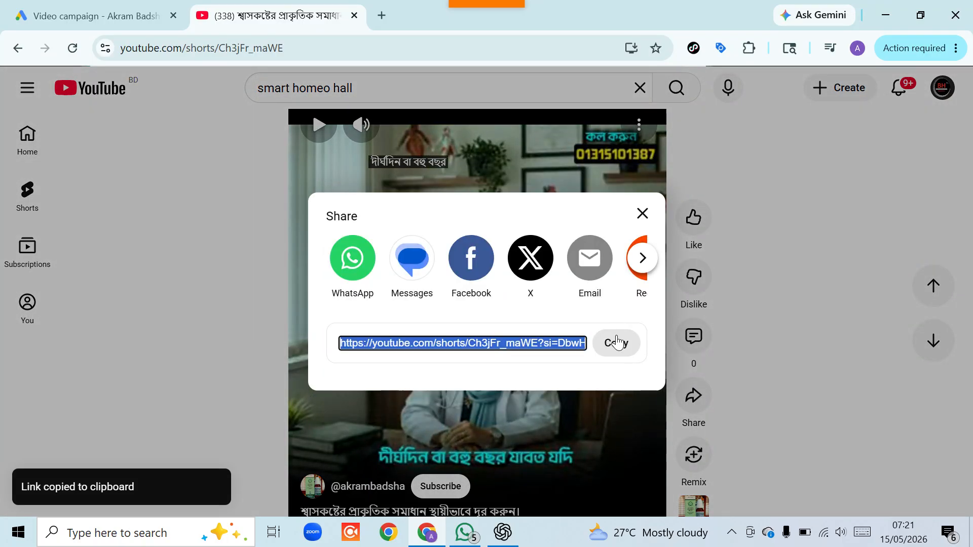
pyautogui.click(87, 20)
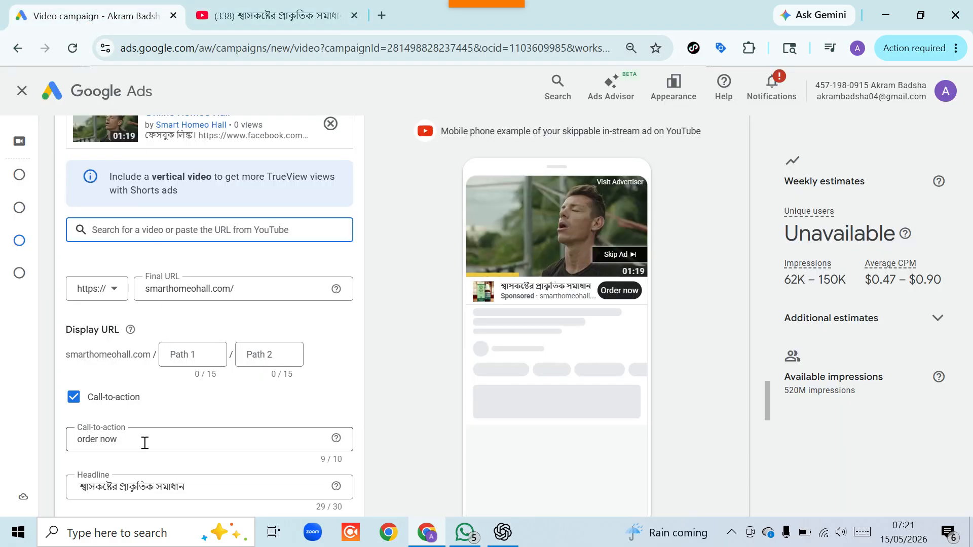
# Step: Add the Short to the ad's YouTube videos using its copied share link
pyautogui.scroll(-3, 152, 441)
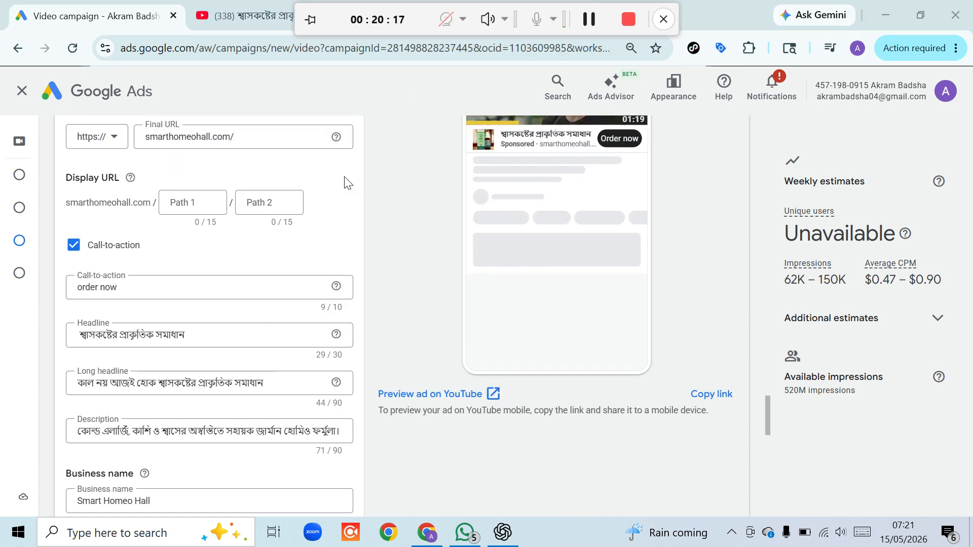
pyautogui.scroll(-6, 198, 218)
pyautogui.scroll(-6, 198, 217)
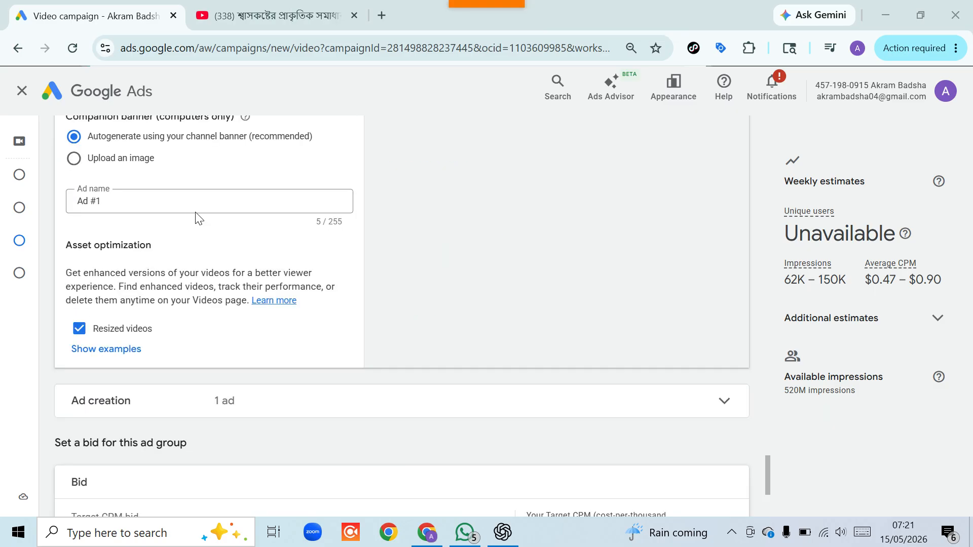
pyautogui.scroll(12, 197, 218)
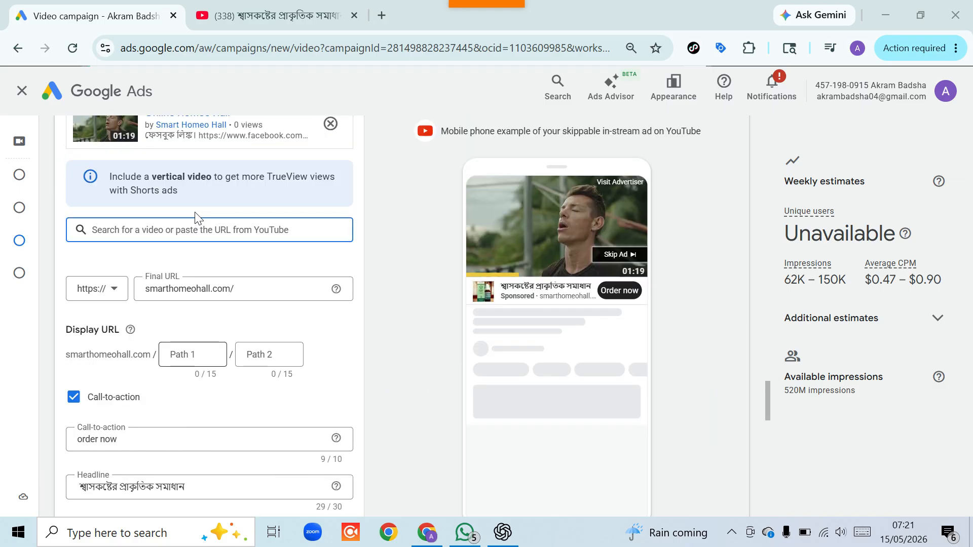
pyautogui.click(119, 230)
pyautogui.rightClick(119, 230)
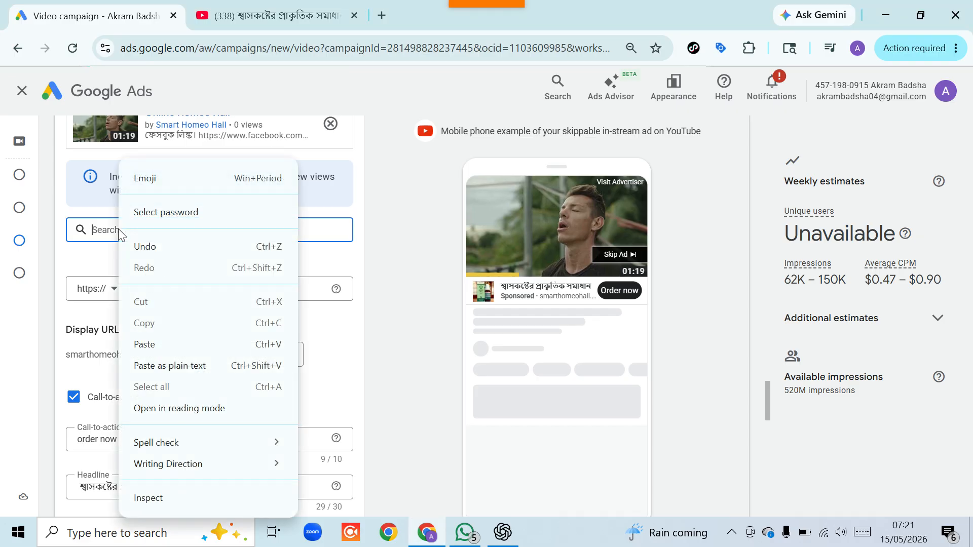
pyautogui.click(149, 349)
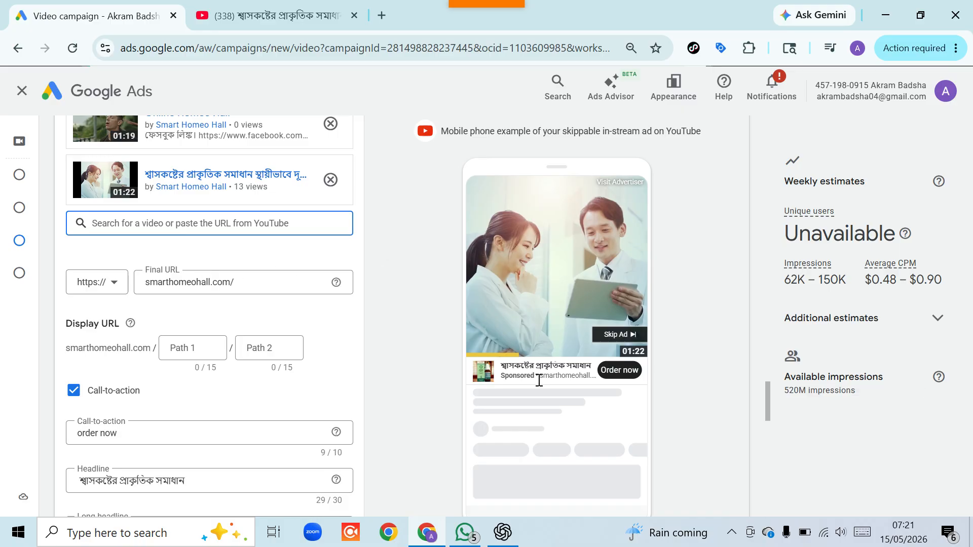
# Step: Review the ad's videos, preview, texts, logo, companion banner and Target CPM bid through to the end of the campaign form
pyautogui.scroll(5, 633, 379)
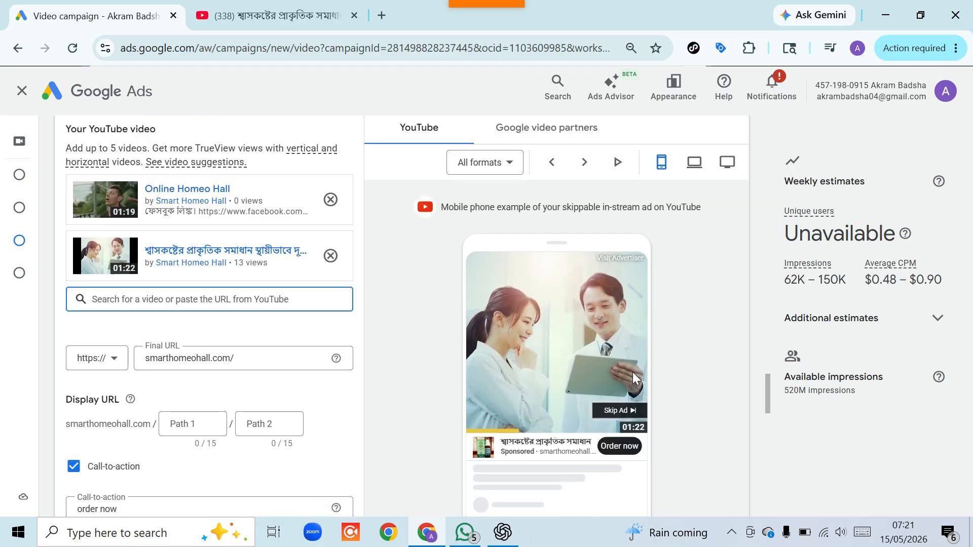
pyautogui.scroll(-8, 633, 379)
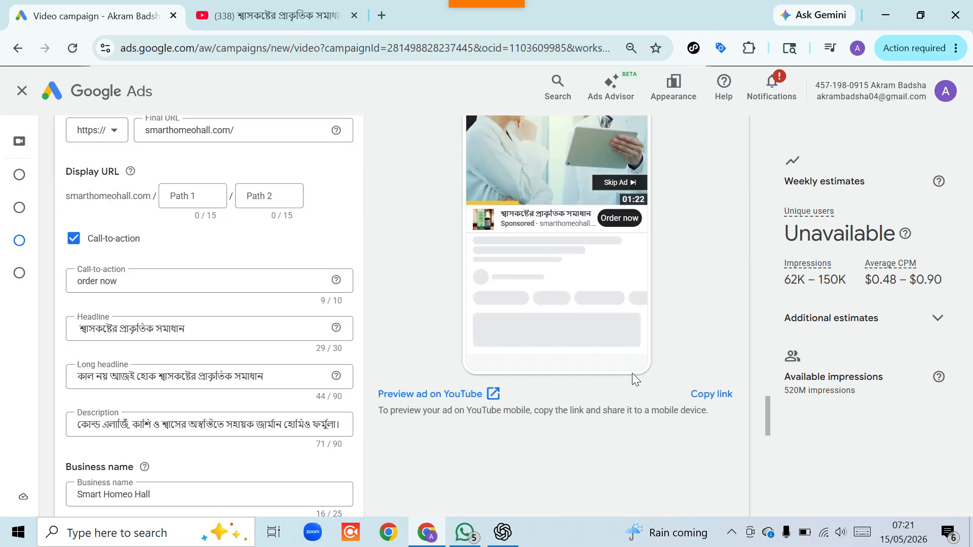
pyautogui.scroll(-3, 630, 376)
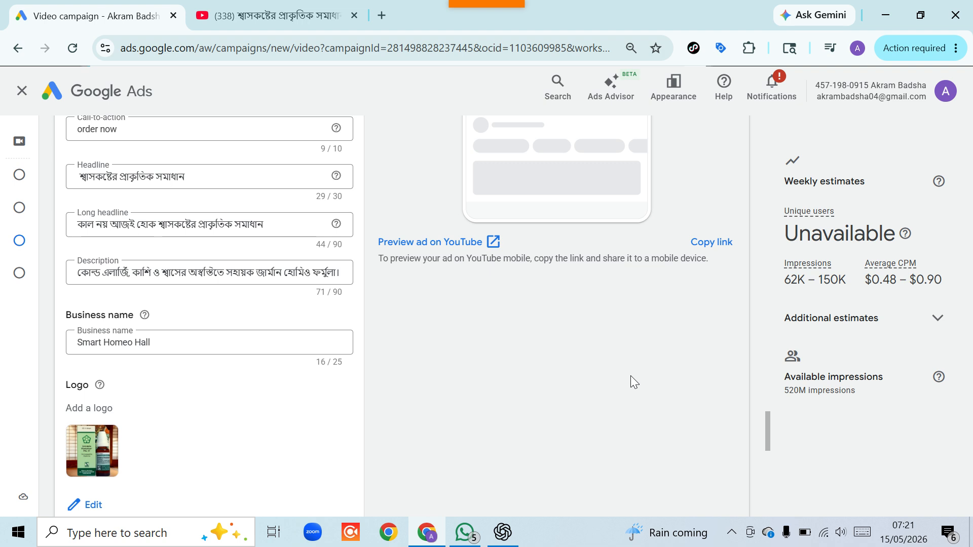
pyautogui.scroll(-2, 472, 380)
pyautogui.scroll(-8, 231, 385)
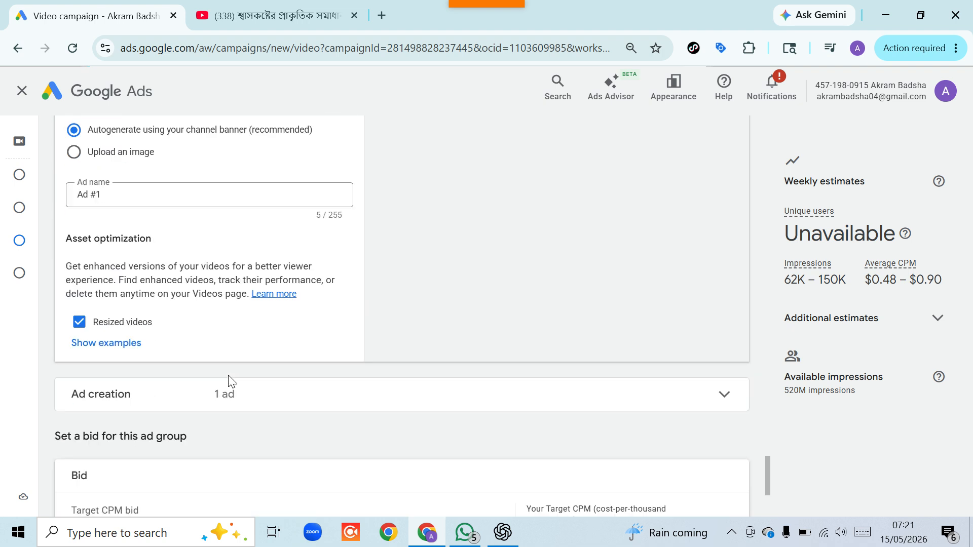
pyautogui.scroll(-2, 228, 380)
pyautogui.scroll(-3, 232, 380)
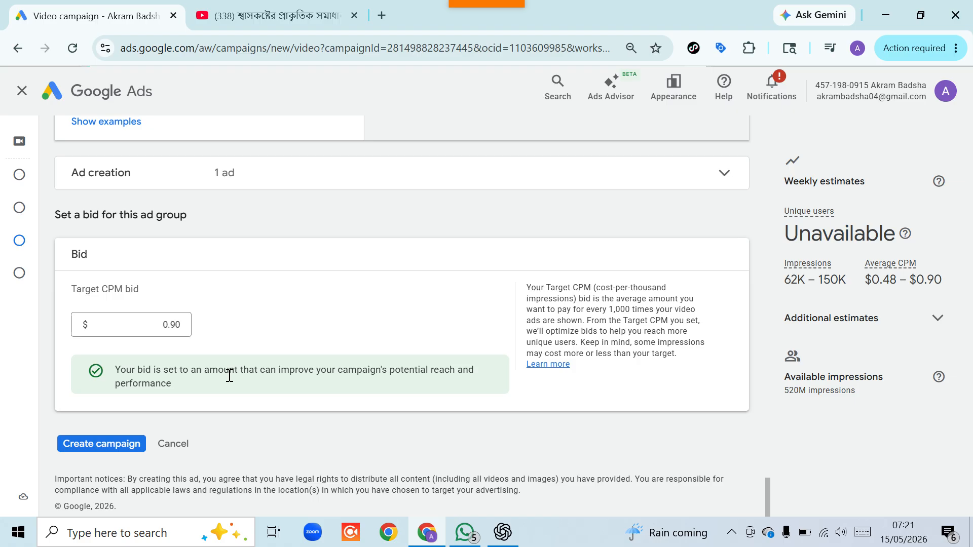
# Step: Review the whole campaign setup, including the ad videos, audience, locations, budget, ad formats and campaign name, and return to the bid section
pyautogui.scroll(9, 229, 376)
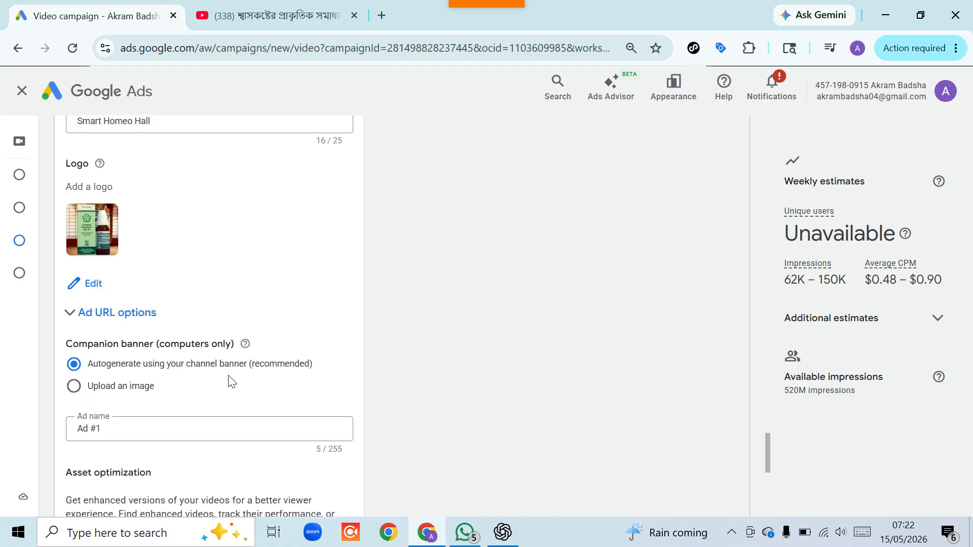
pyautogui.scroll(8, 229, 380)
pyautogui.scroll(5, 229, 380)
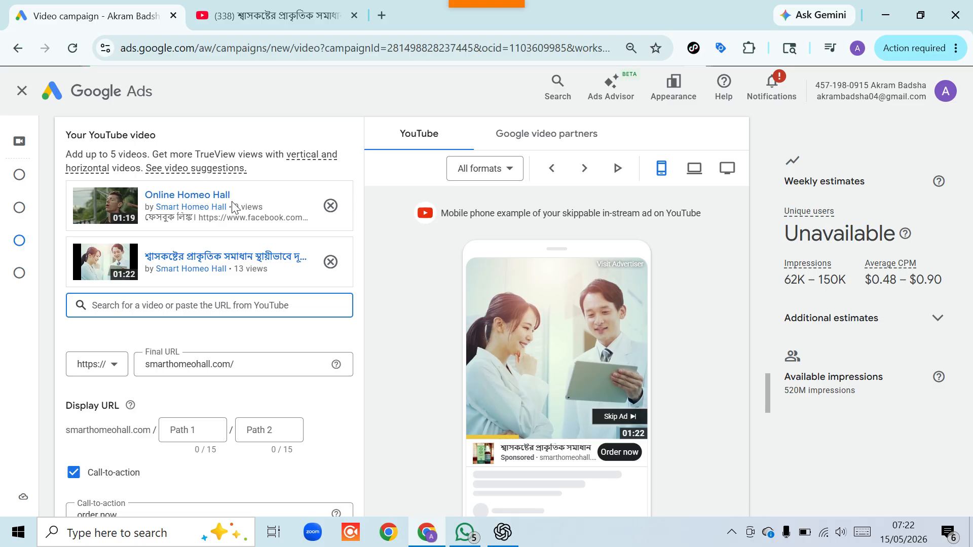
pyautogui.scroll(2, 233, 205)
pyautogui.scroll(2, 233, 205)
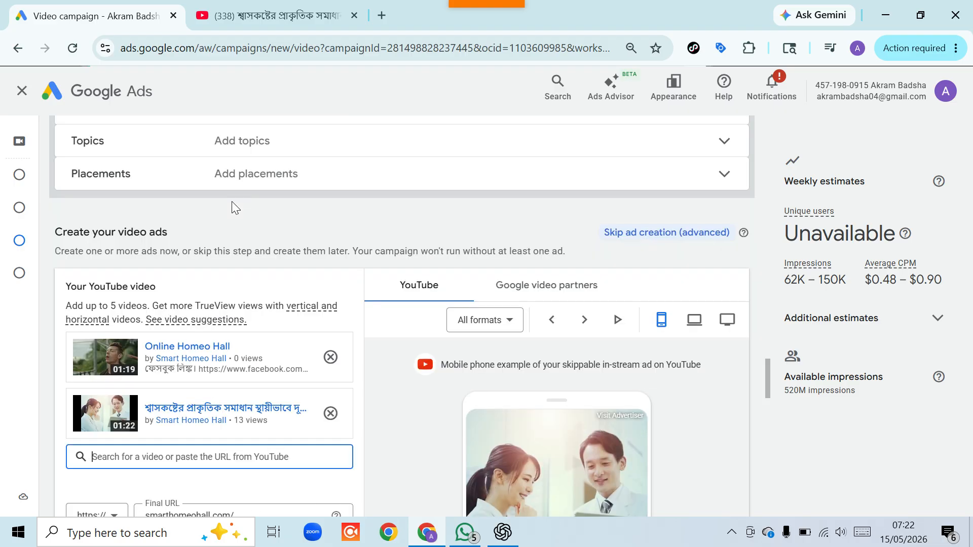
pyautogui.scroll(12, 232, 202)
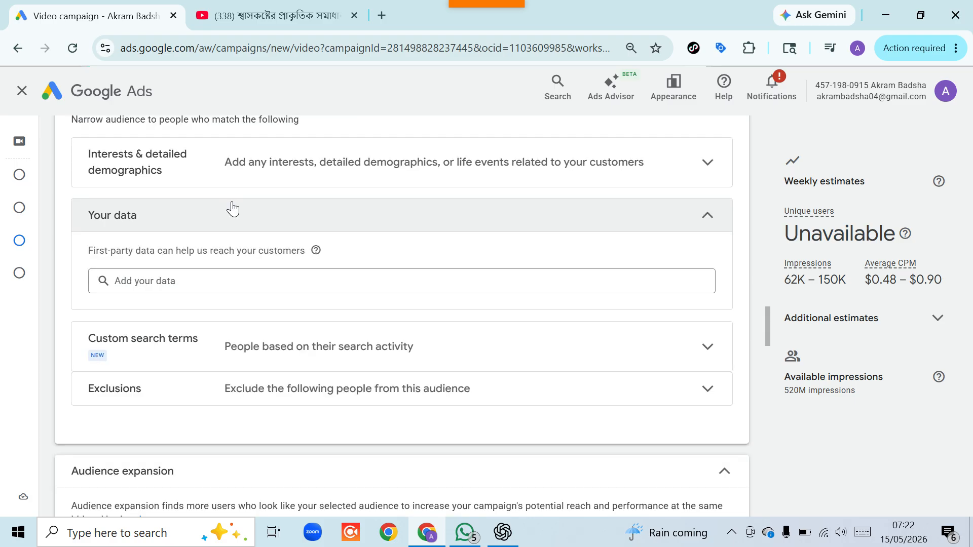
pyautogui.scroll(4, 233, 208)
pyautogui.scroll(15, 233, 202)
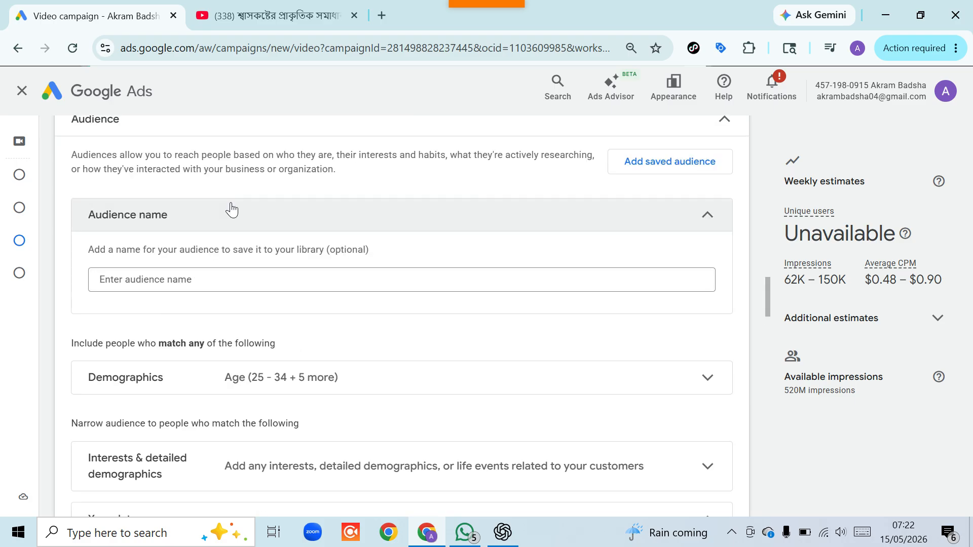
pyautogui.scroll(12, 233, 207)
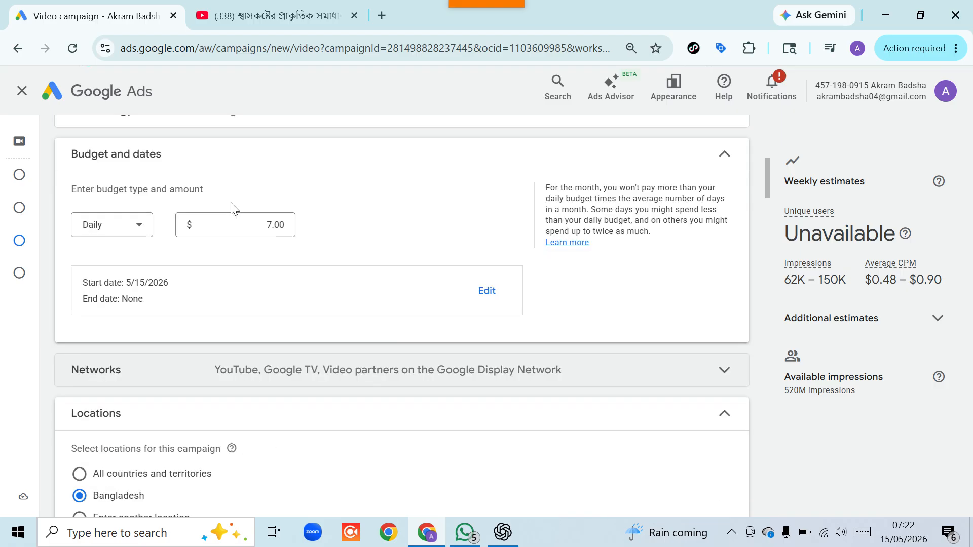
pyautogui.scroll(-15, 230, 202)
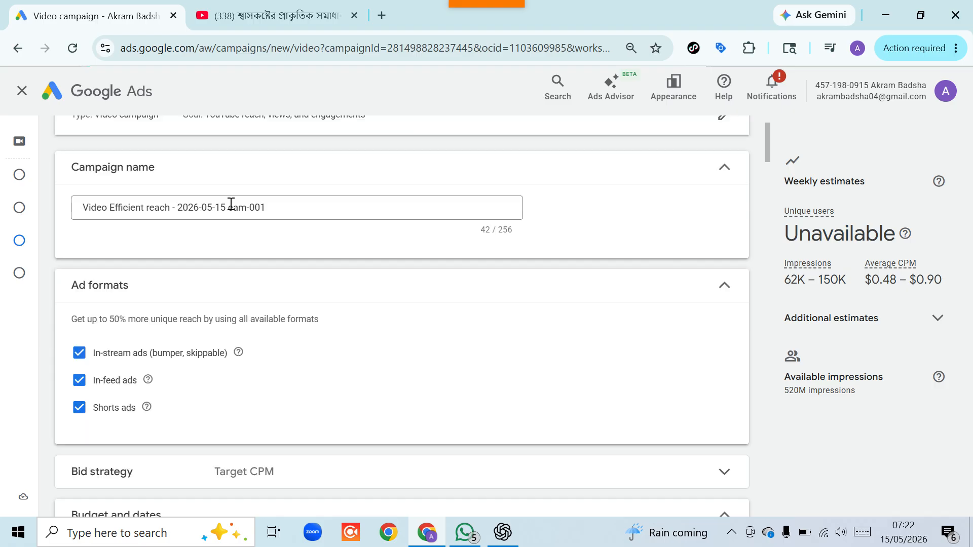
pyautogui.scroll(-15, 231, 199)
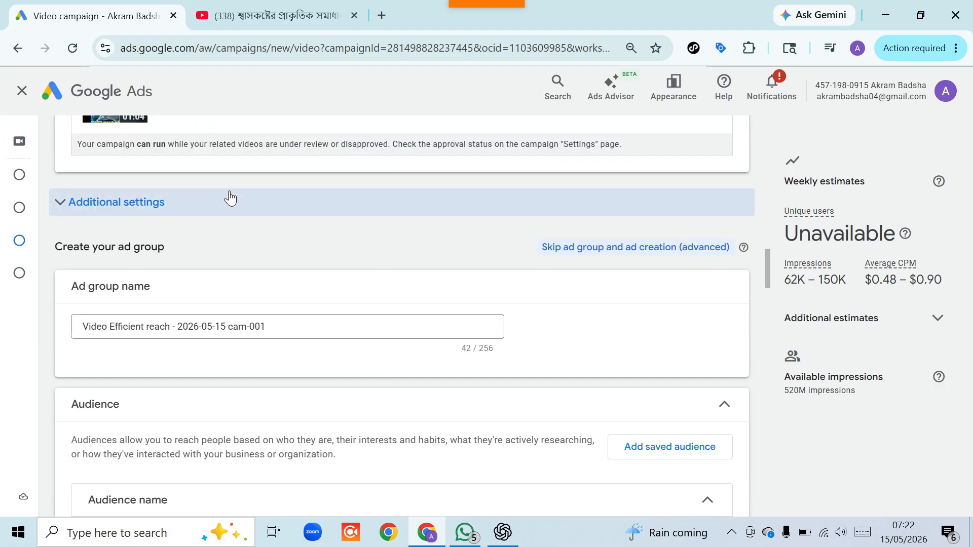
pyautogui.scroll(-15, 223, 204)
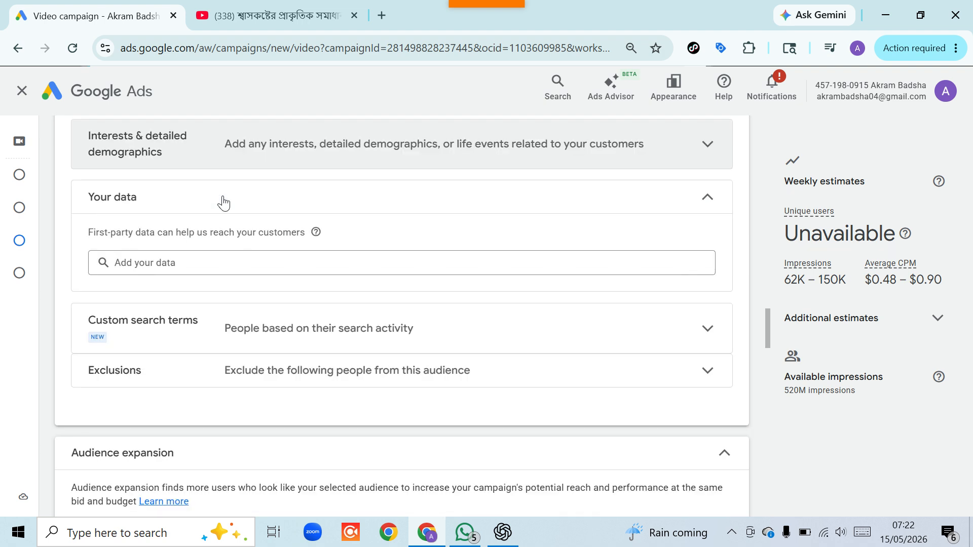
pyautogui.scroll(-15, 228, 205)
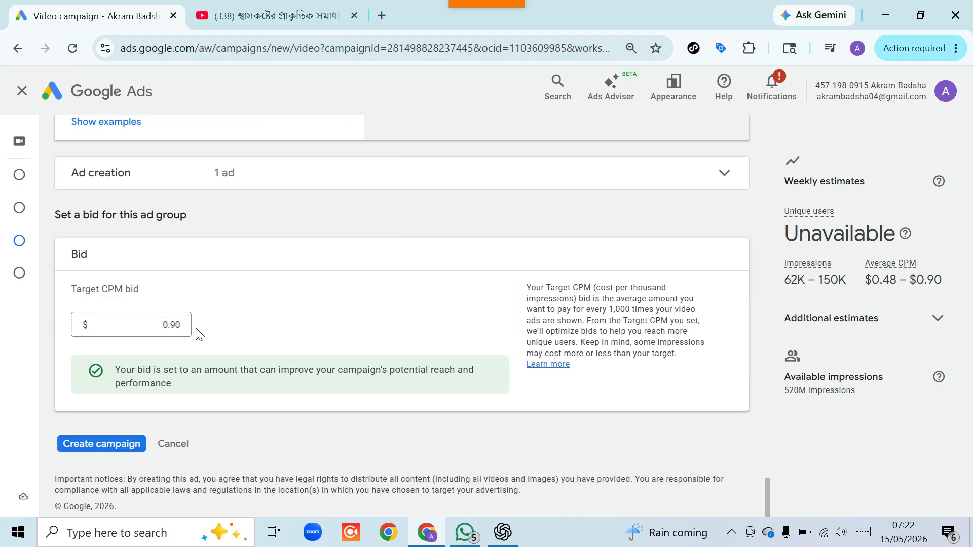
# Step: Try to create the campaign, and examine the policy details shown for the video ad
pyautogui.click(96, 442)
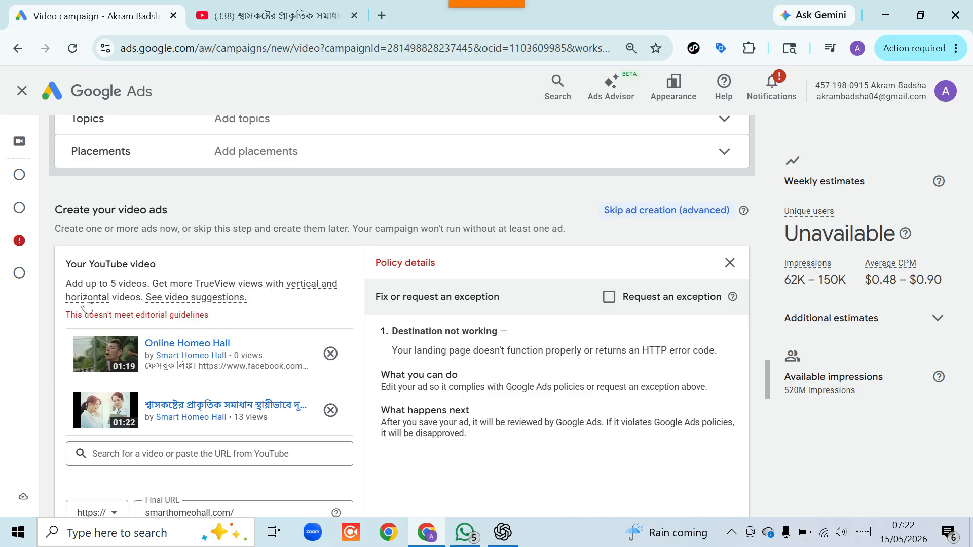
pyautogui.moveTo(168, 303)
pyautogui.scroll(-3, 249, 302)
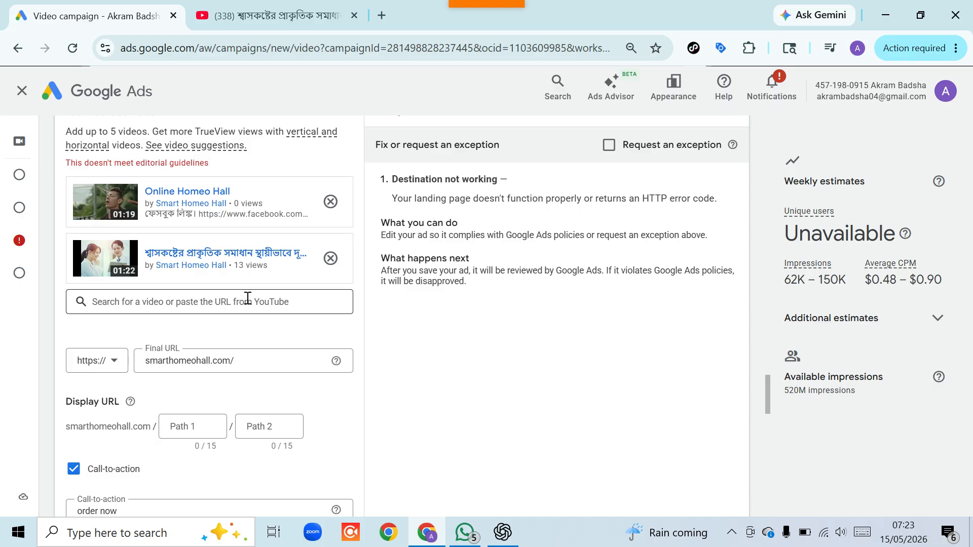
pyautogui.scroll(5, 247, 298)
pyautogui.moveTo(243, 241)
pyautogui.scroll(3, 245, 243)
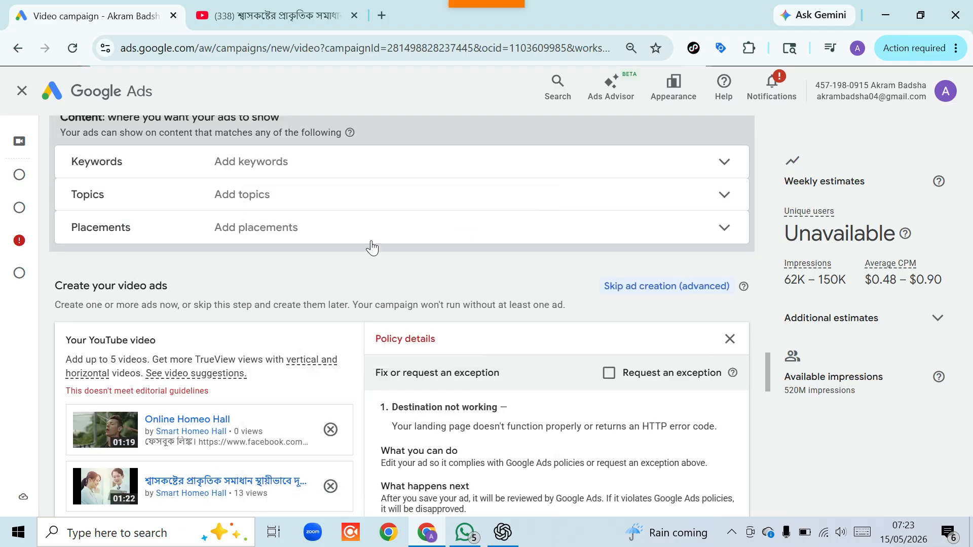
# Step: Expand the ad group's Placements section and examine its content targeting options
pyautogui.click(724, 229)
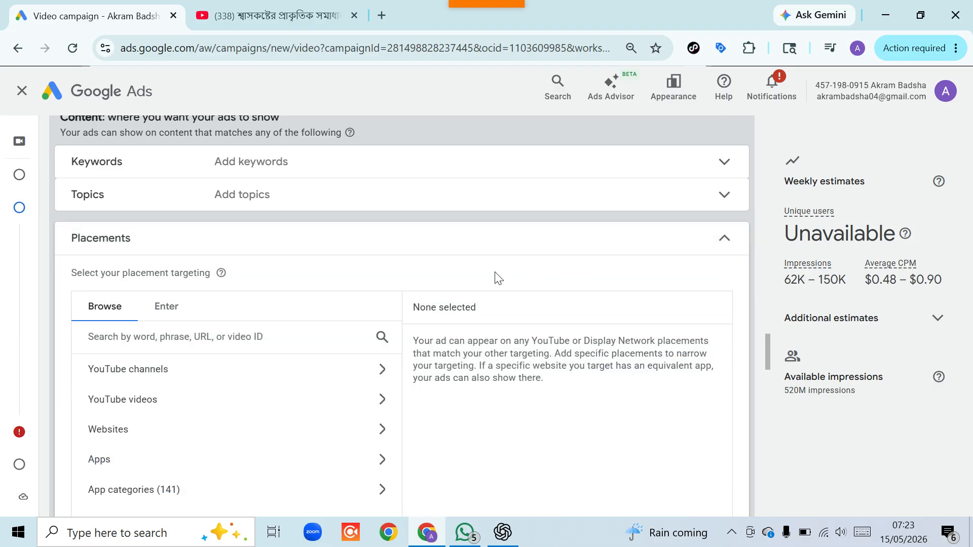
pyautogui.scroll(-1, 495, 277)
pyautogui.scroll(1, 494, 279)
pyautogui.scroll(1, 495, 281)
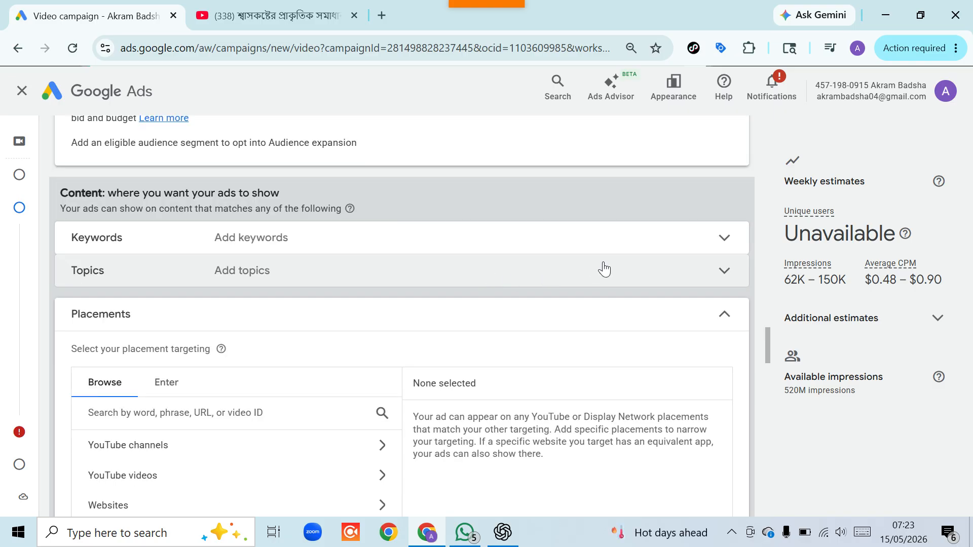
# Step: Submit the campaign for creation again from the end of the form
pyautogui.moveTo(521, 5)
pyautogui.click(589, 19)
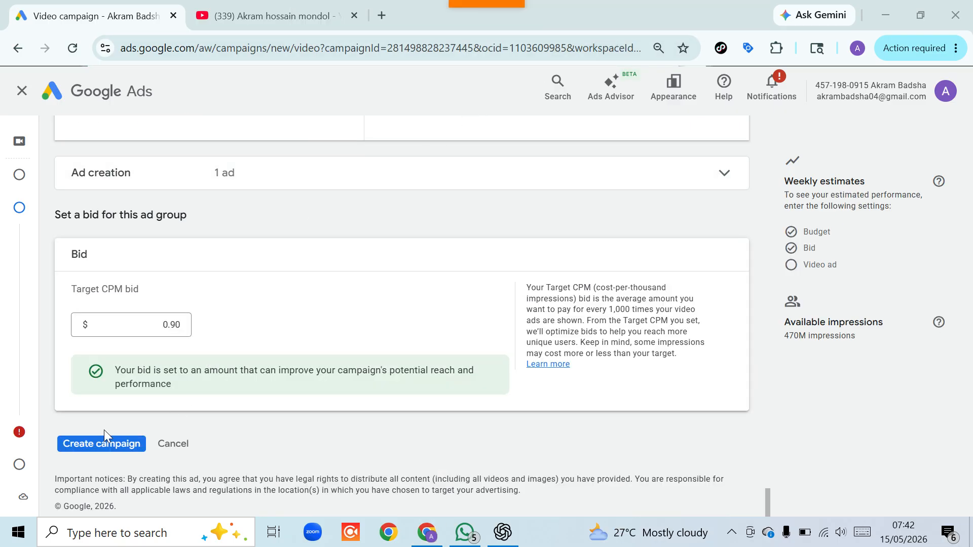
pyautogui.click(99, 445)
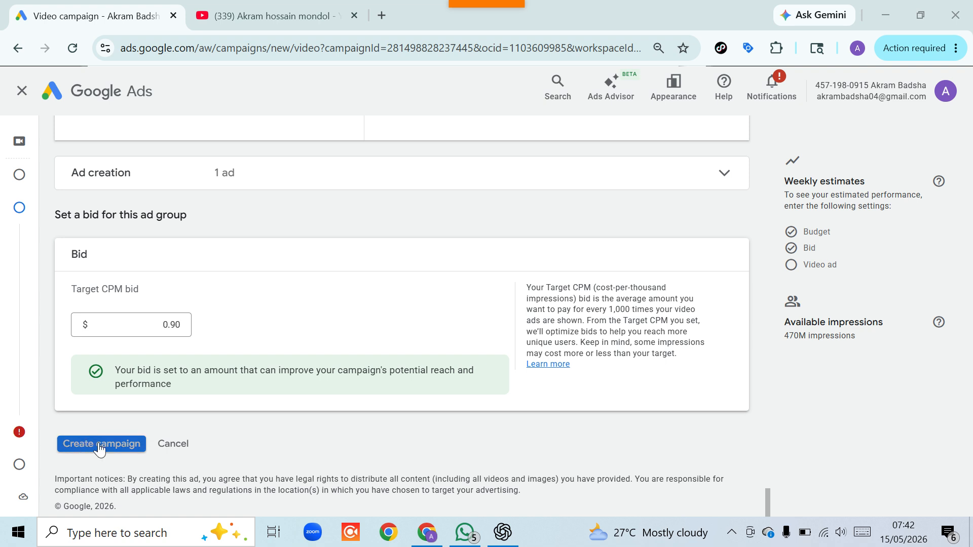